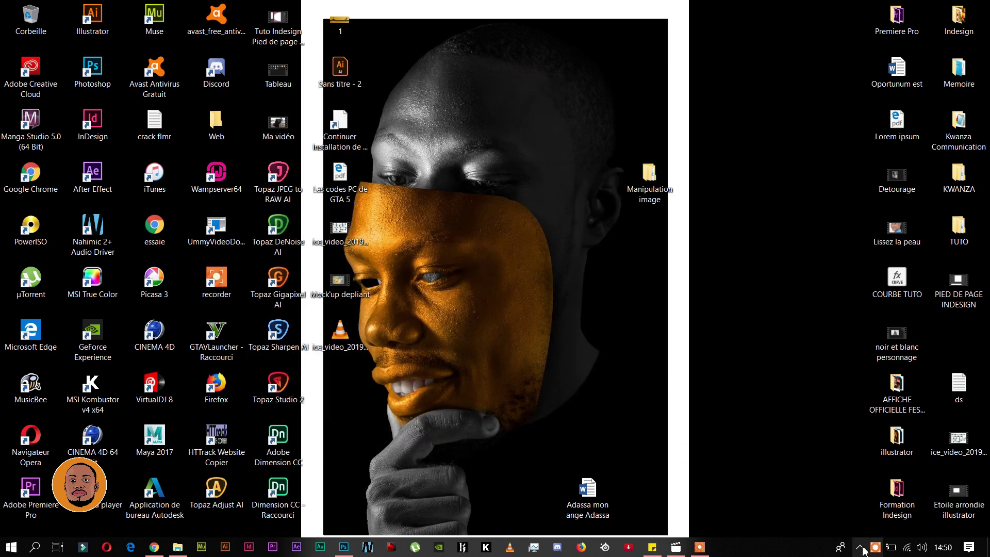
click(700, 549)
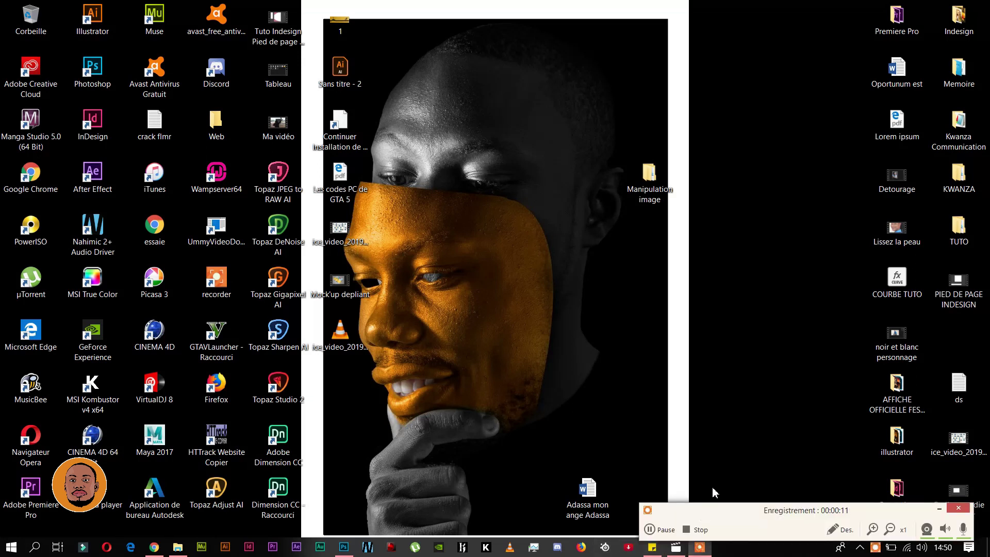
click(786, 475)
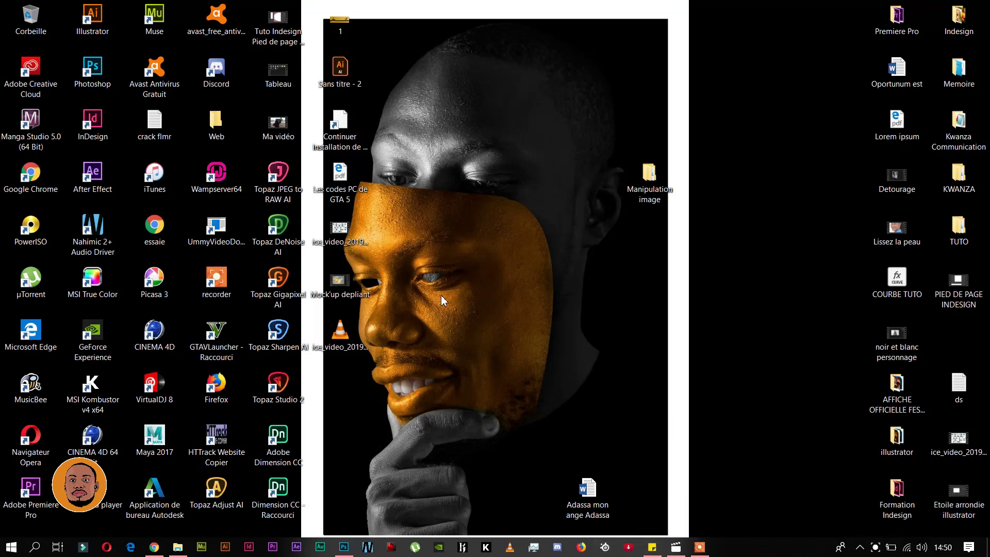
Switch to Photoshop and duplicate the Arrière-plan layer of the DSC_9746 portrait
click(344, 546)
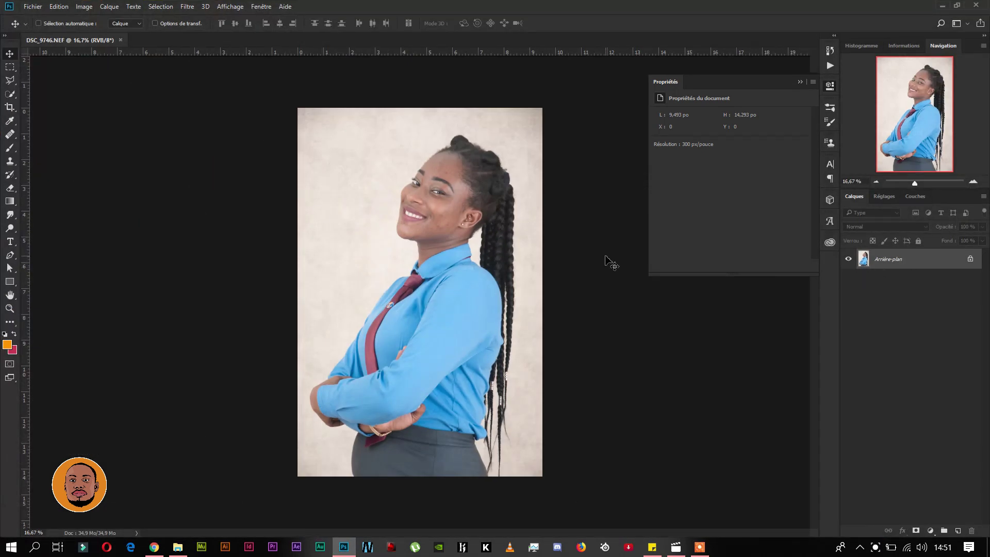
click(799, 82)
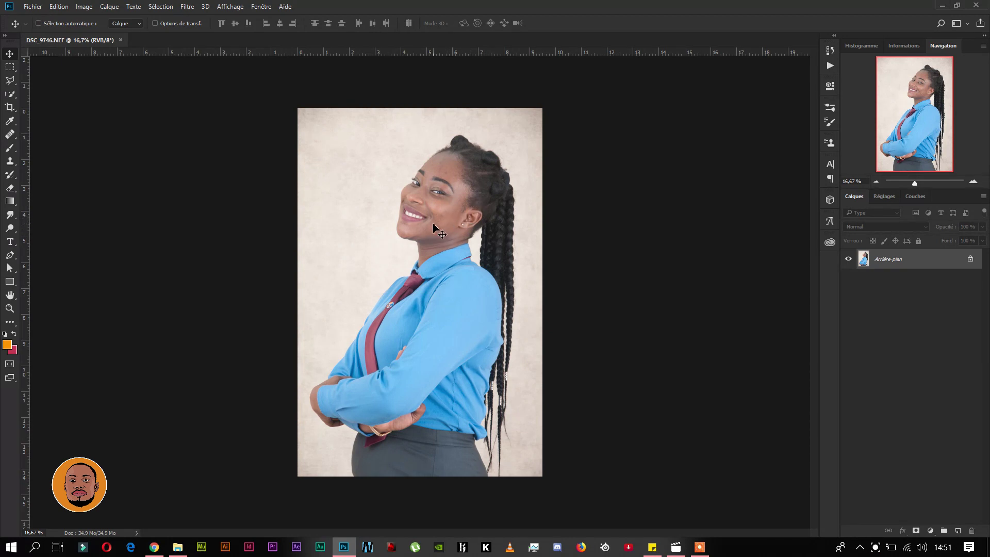
key(ctrl+plus)
key(ctrl+plus)
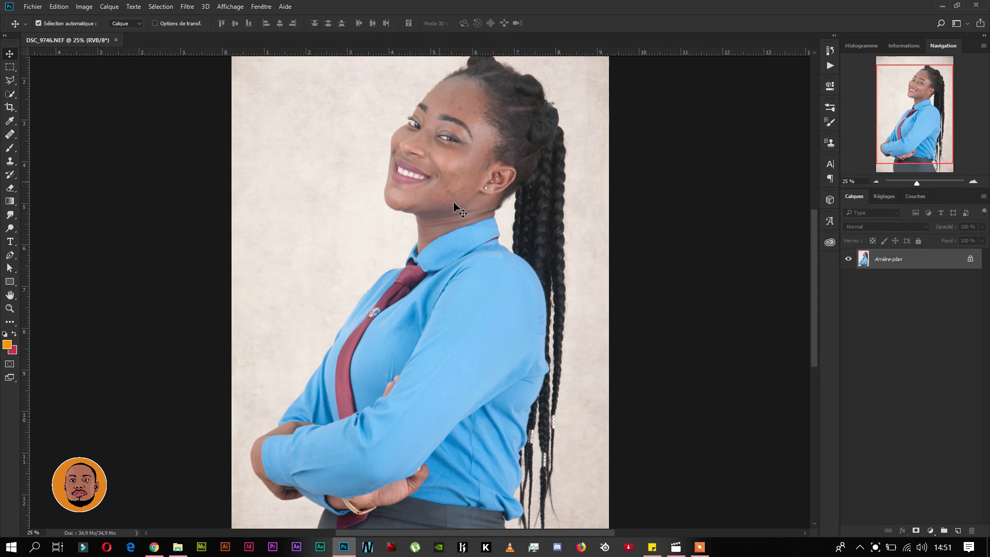
scroll(572, 186, up, 4)
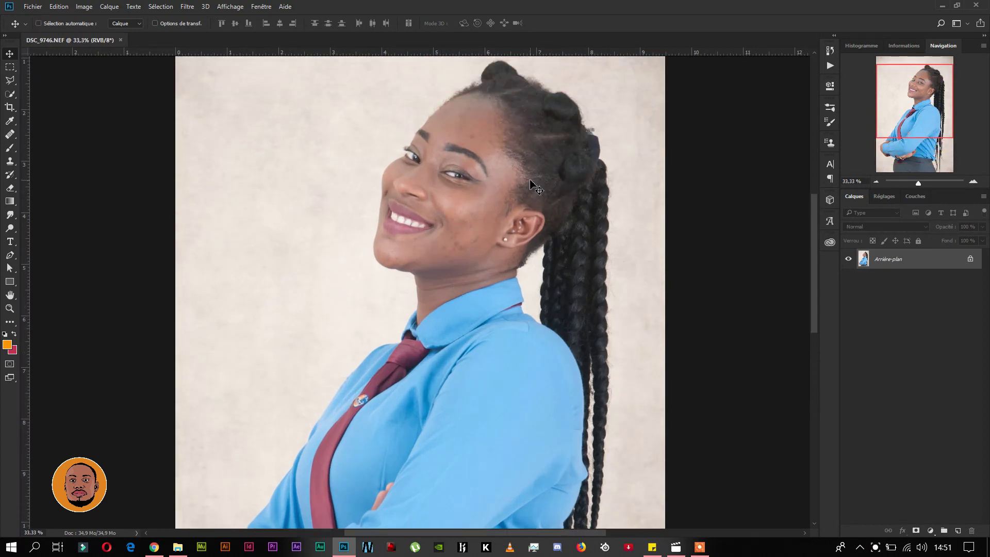
scroll(628, 212, up, 1)
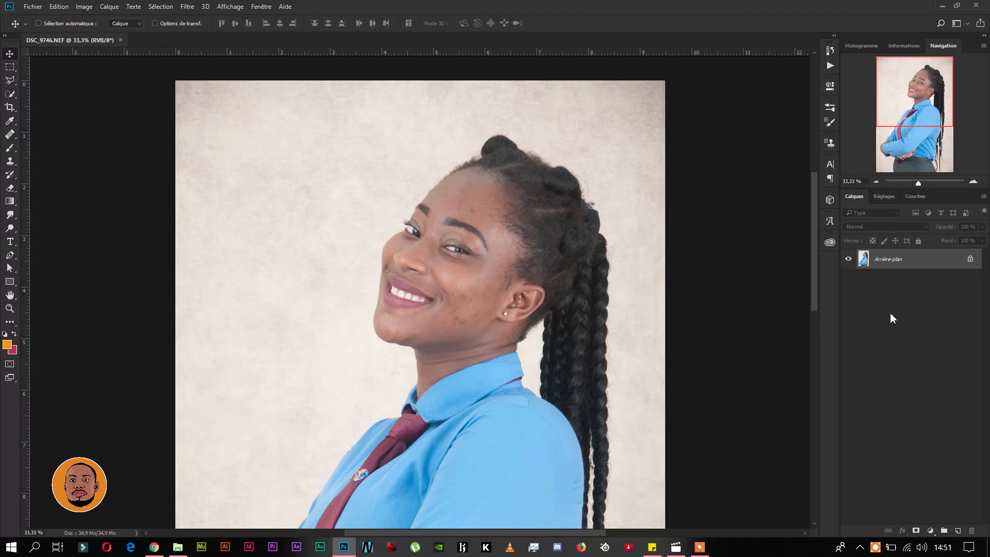
drag(900, 262, 958, 530)
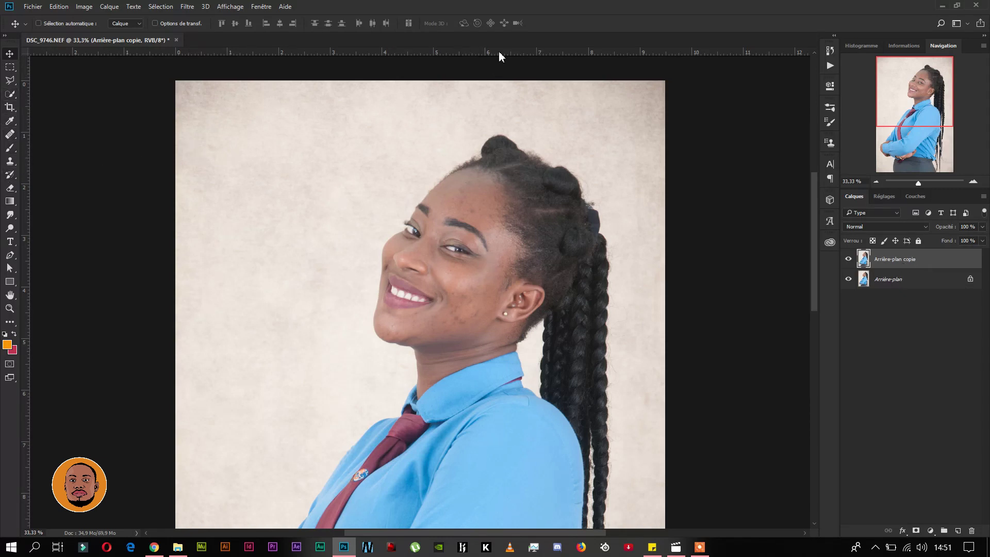
Run the skin-smoothing action contained in the Tuto-Photos set on the duplicated layer
click(261, 6)
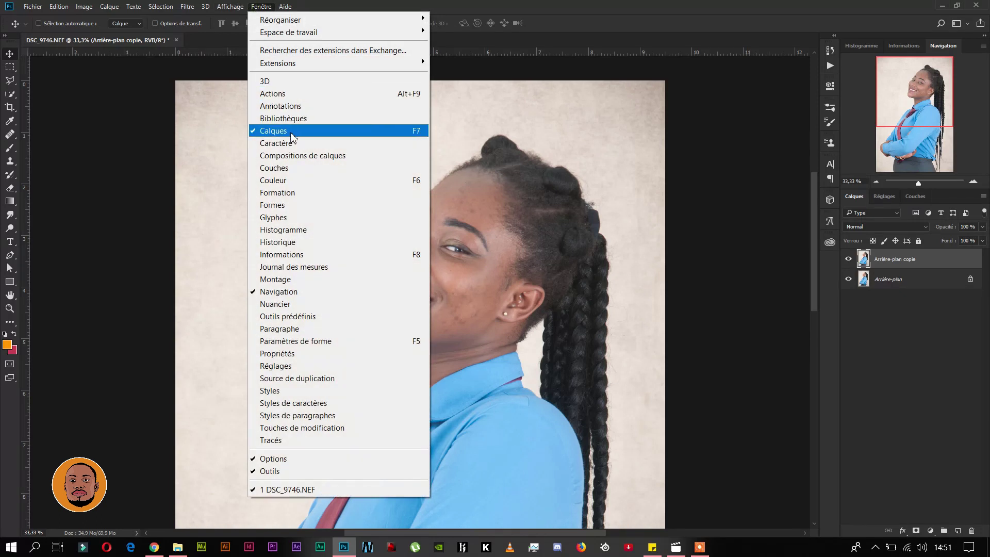
click(290, 98)
click(724, 81)
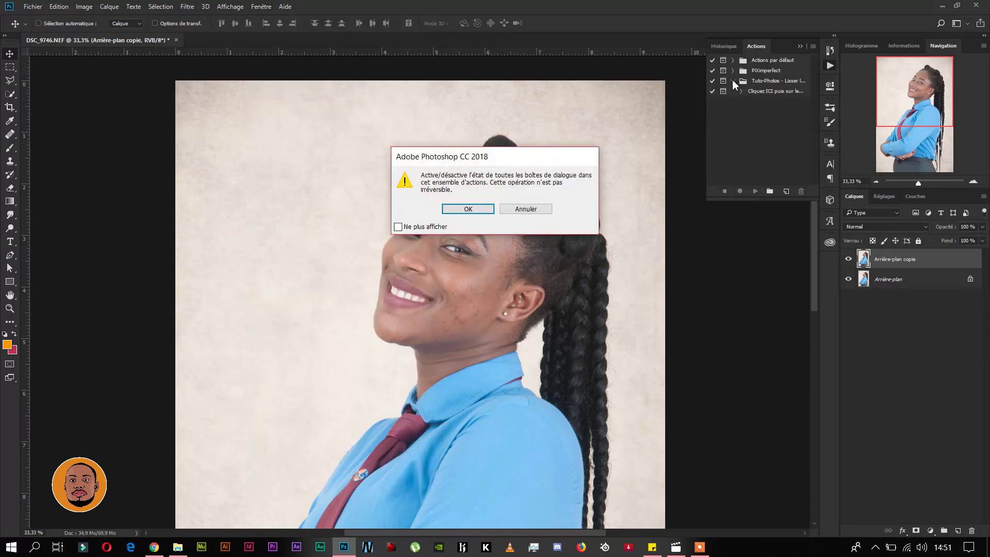
click(528, 205)
click(733, 81)
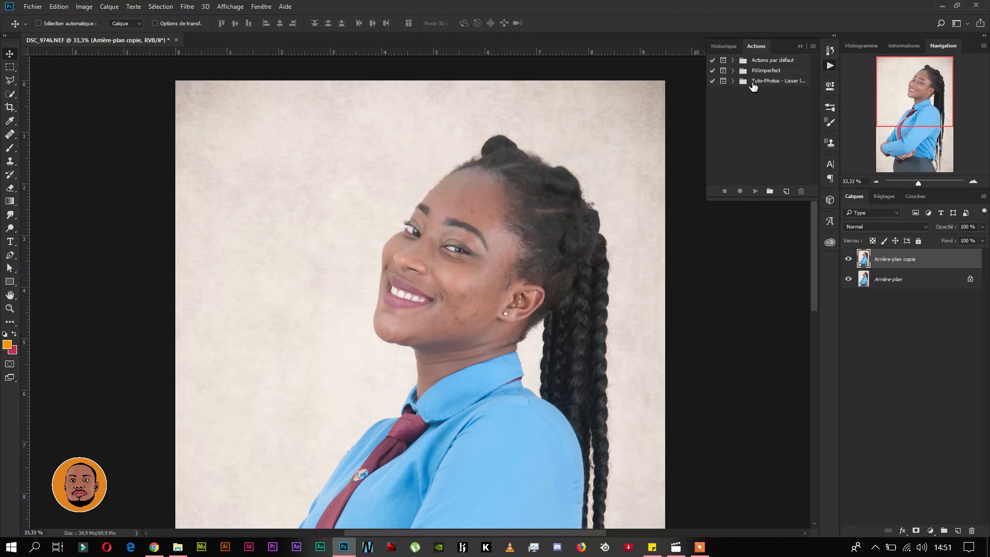
click(733, 81)
click(760, 94)
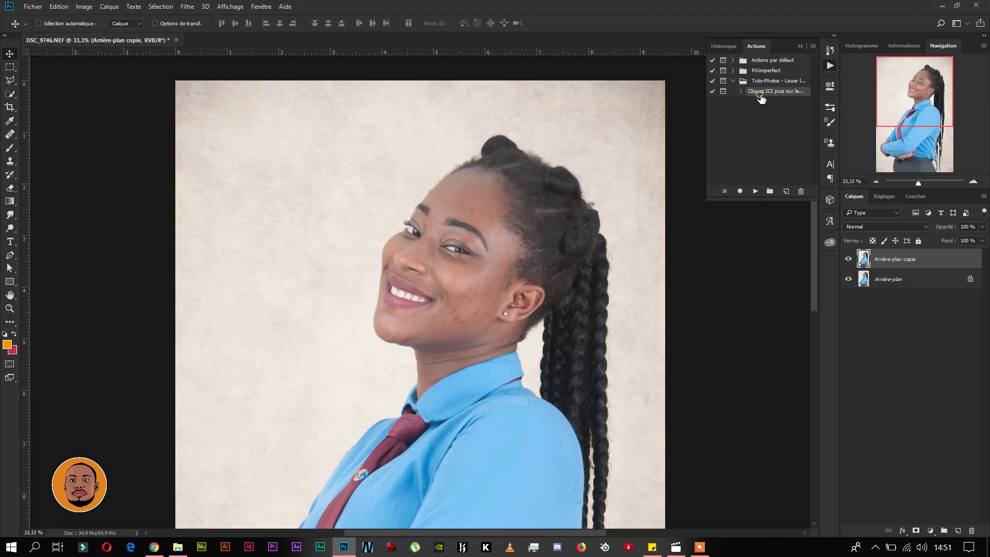
click(755, 191)
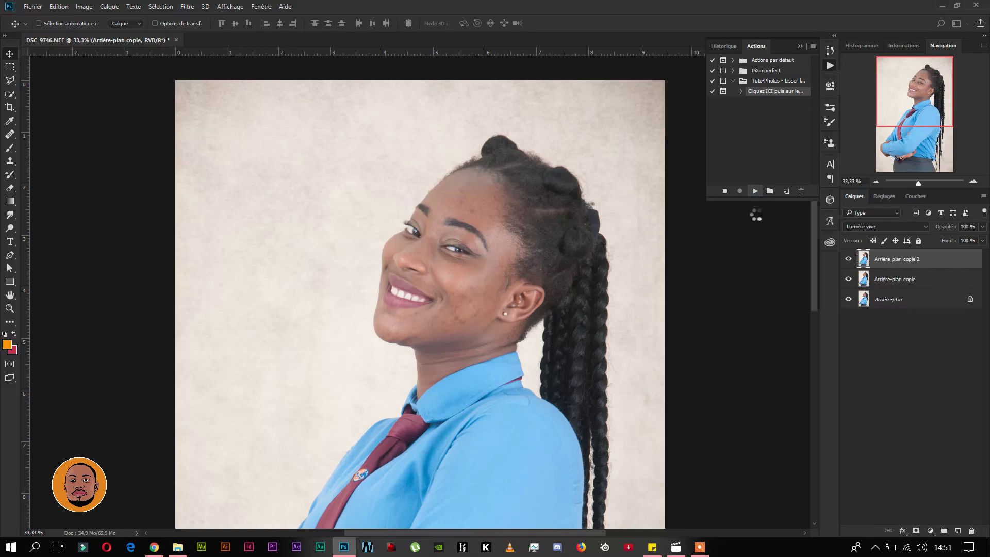
click(537, 276)
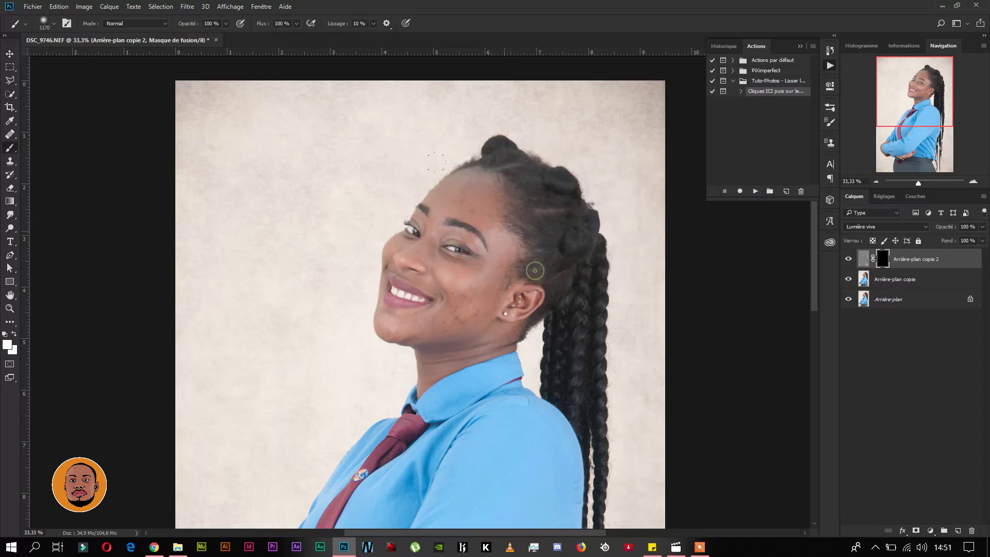
Paint white over the woman's facial skin on the smoothing layer's mask with a soft brush of about 92 px
right_click(531, 271)
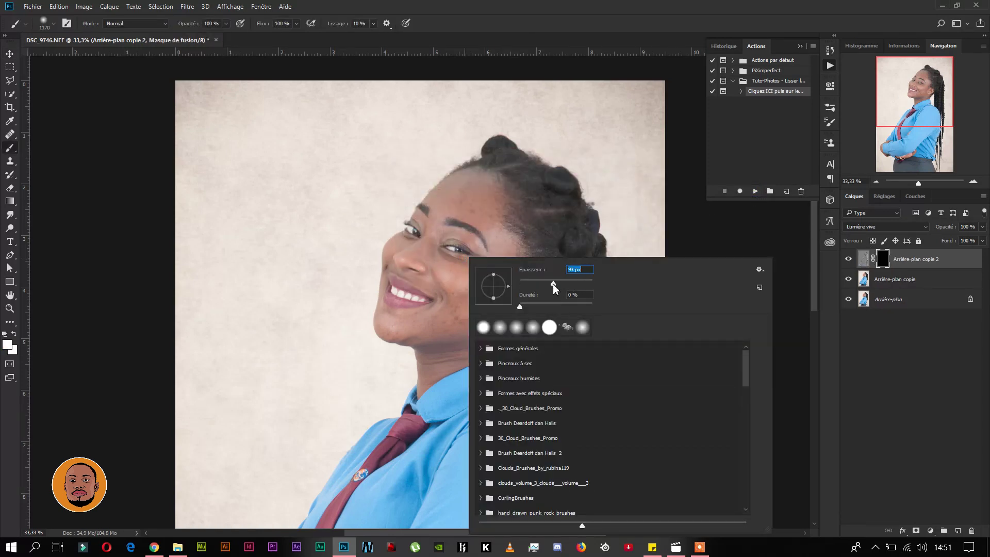
key(Return)
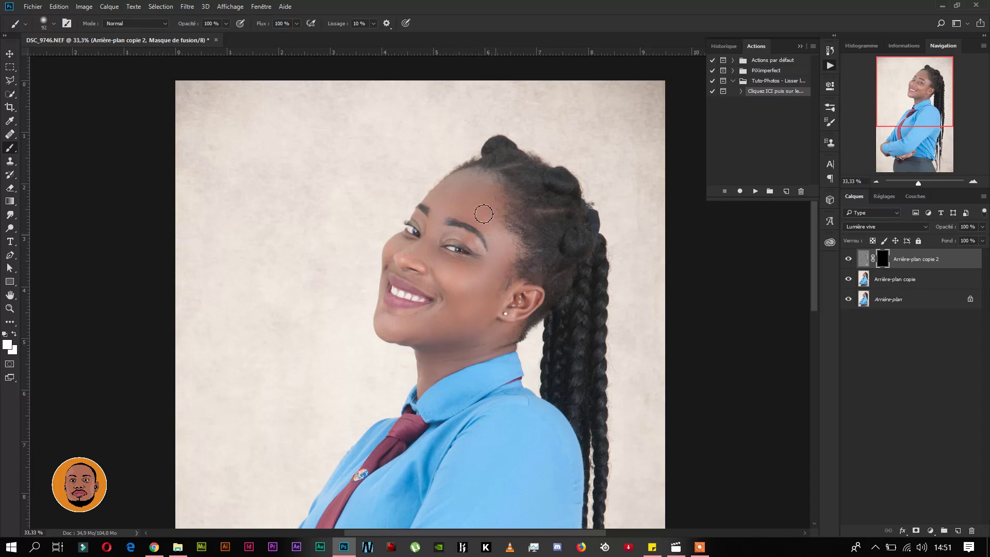
mouse_move(439, 236)
mouse_down()
mouse_move(468, 242)
mouse_move(479, 288)
mouse_move(457, 313)
mouse_move(433, 260)
mouse_move(408, 255)
mouse_move(450, 268)
mouse_move(456, 323)
mouse_up()
Flatten the image and unlock the resulting background as an editable layer
right_click(894, 302)
click(851, 393)
key(v)
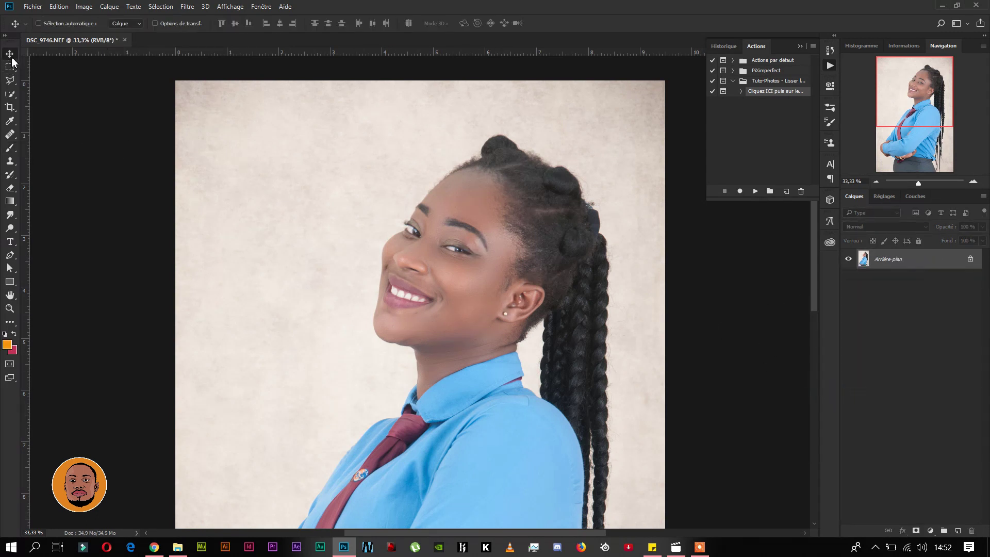
key(ctrl+minus)
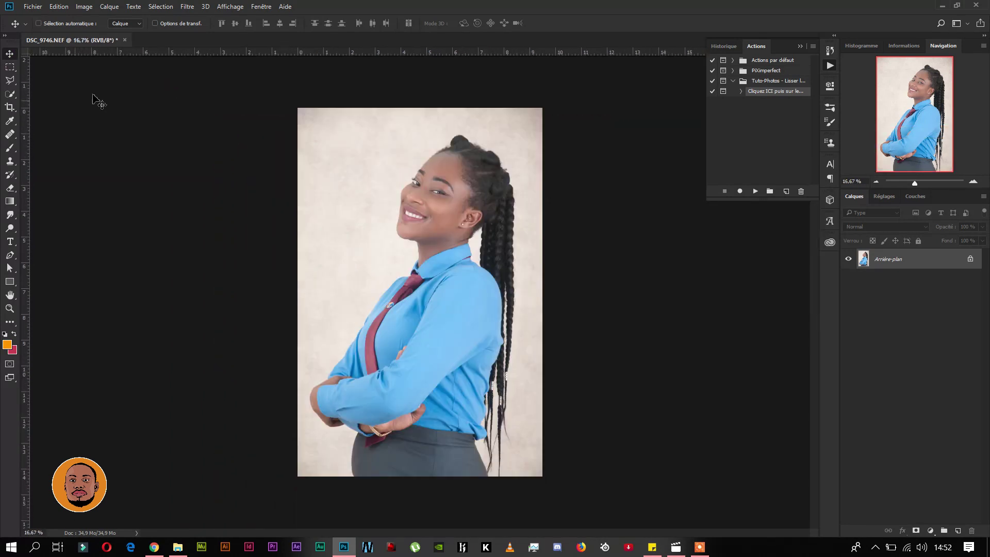
click(970, 259)
Select the backdrop on the side the woman is facing with the Quick Selection tool and delete it
click(9, 94)
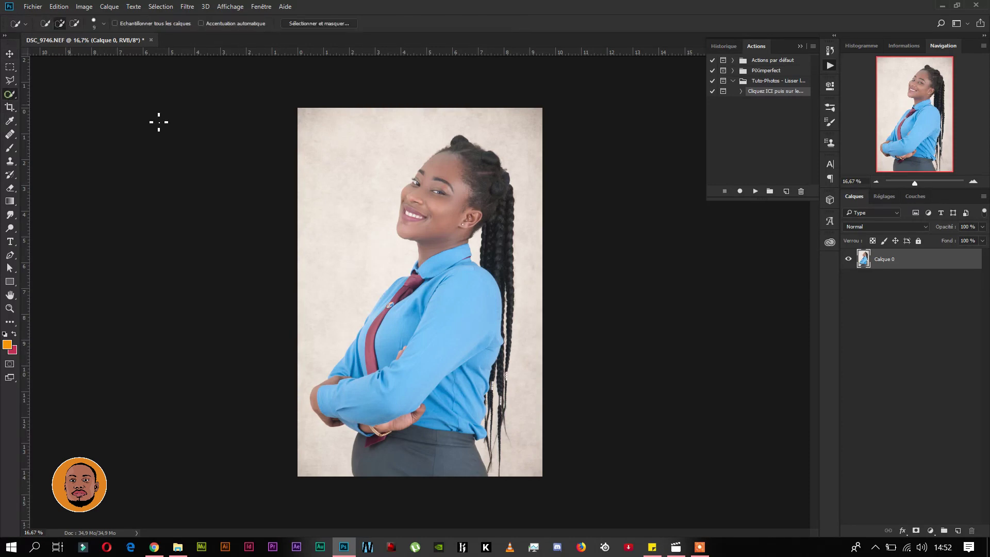
drag(375, 189, 328, 268)
key(alt)
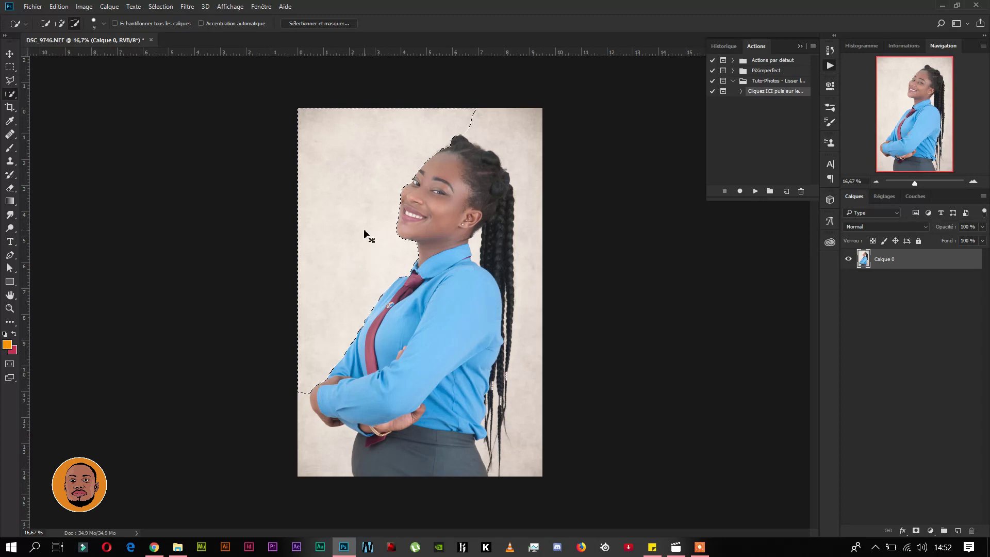
key(Delete)
Select the backdrop behind the woman's head and braids and delete it
mouse_move(494, 132)
mouse_down()
mouse_move(525, 149)
mouse_move(535, 184)
mouse_up()
drag(536, 289, 540, 404)
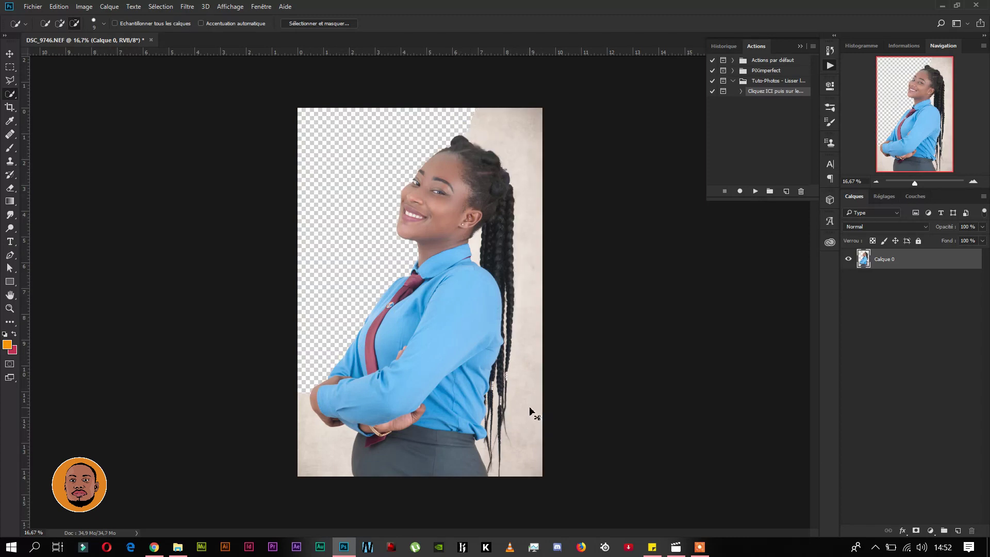
key(Delete)
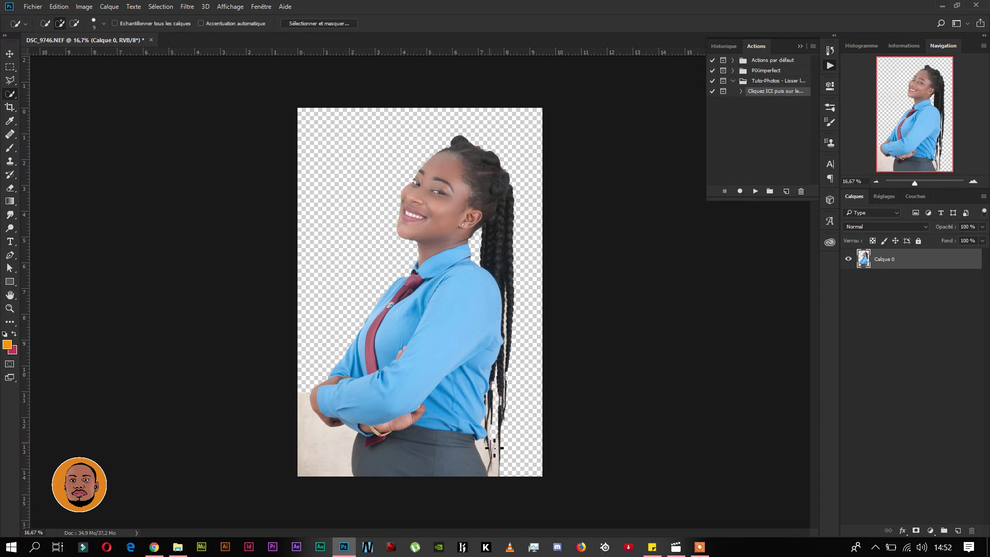
Select and delete the leftover backdrop patches below her elbow and between her skirt and the braid ends
drag(331, 442, 320, 460)
key(Delete)
key(ctrl+d)
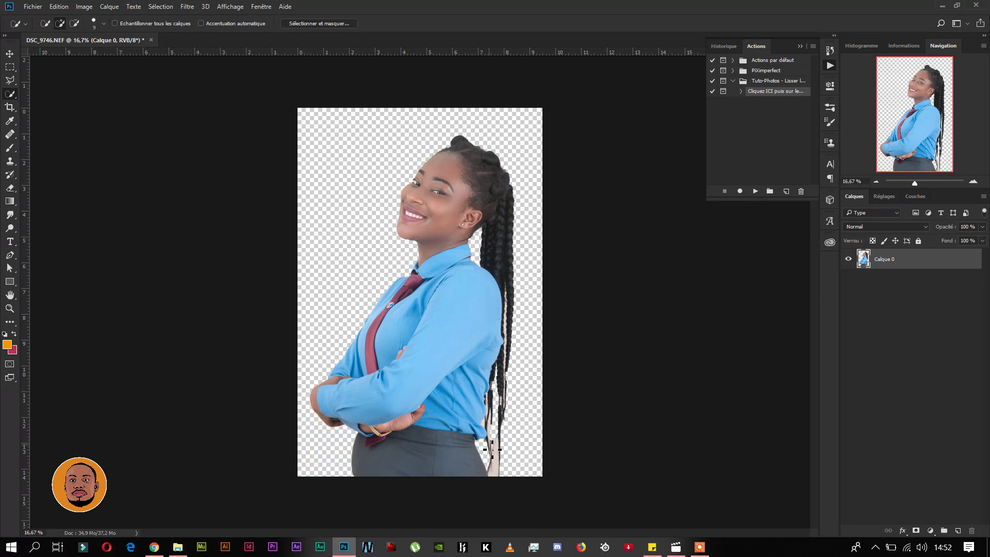
drag(495, 452, 495, 468)
key(Delete)
key(ctrl+d)
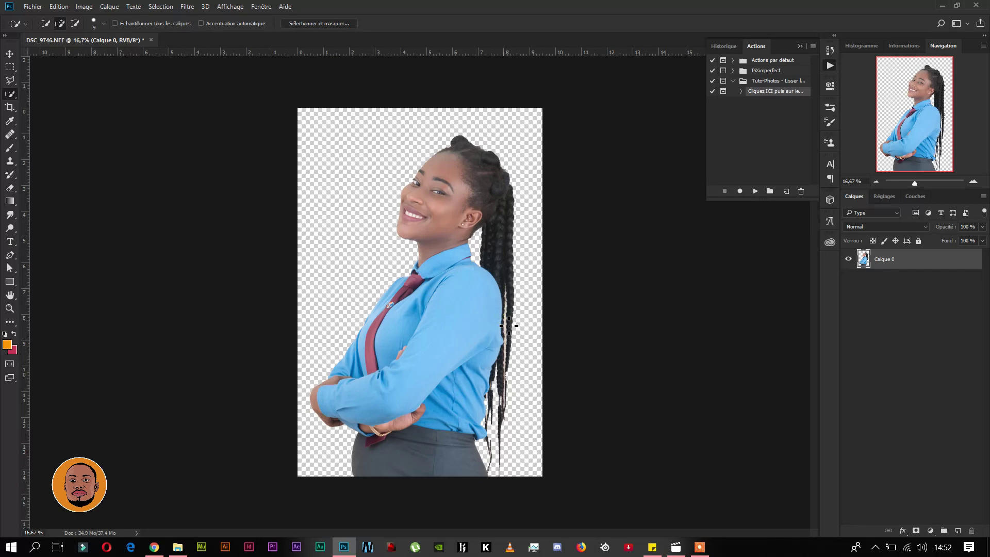
key(ctrl+shift+s)
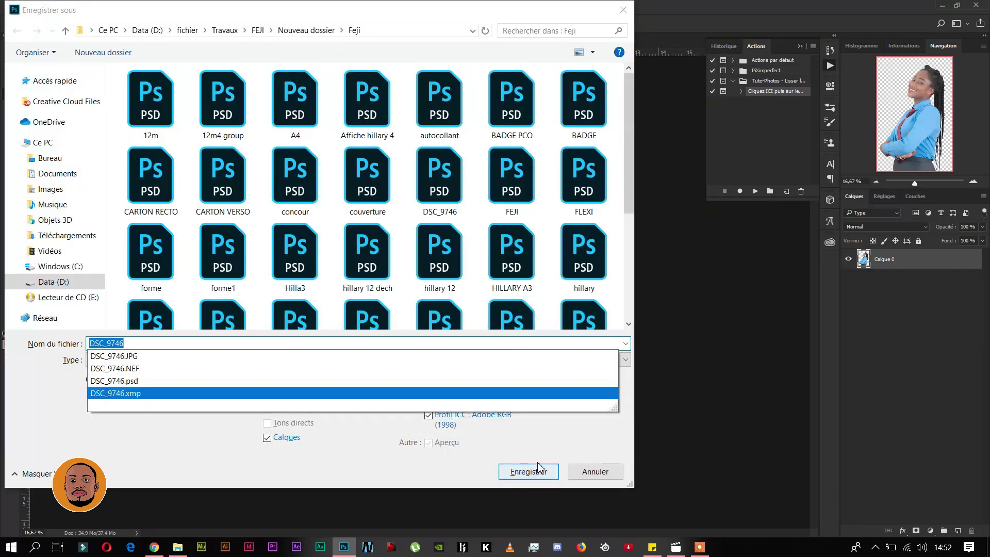
click(592, 471)
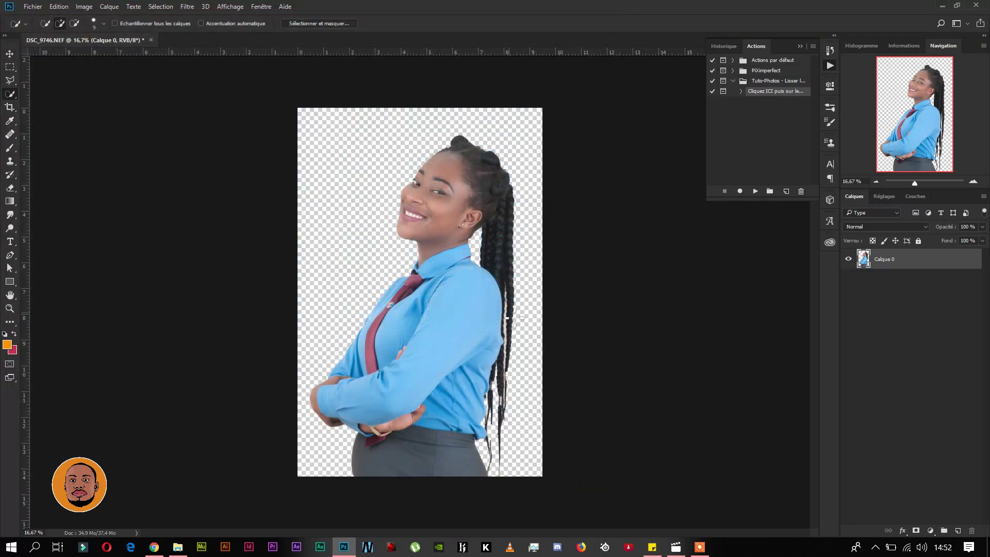
Select and delete the small backdrop remnants along the outer edge of the braids
mouse_move(510, 316)
mouse_down()
mouse_move(507, 340)
mouse_move(520, 330)
mouse_move(519, 350)
mouse_up()
key(alt)
key(alt)
drag(507, 364, 512, 357)
key(Delete)
key(ctrl+d)
Create a new document from the 12m2 preset, 40 x 30 cm at 300 ppi with a white background
click(9, 53)
click(59, 6)
key(Escape)
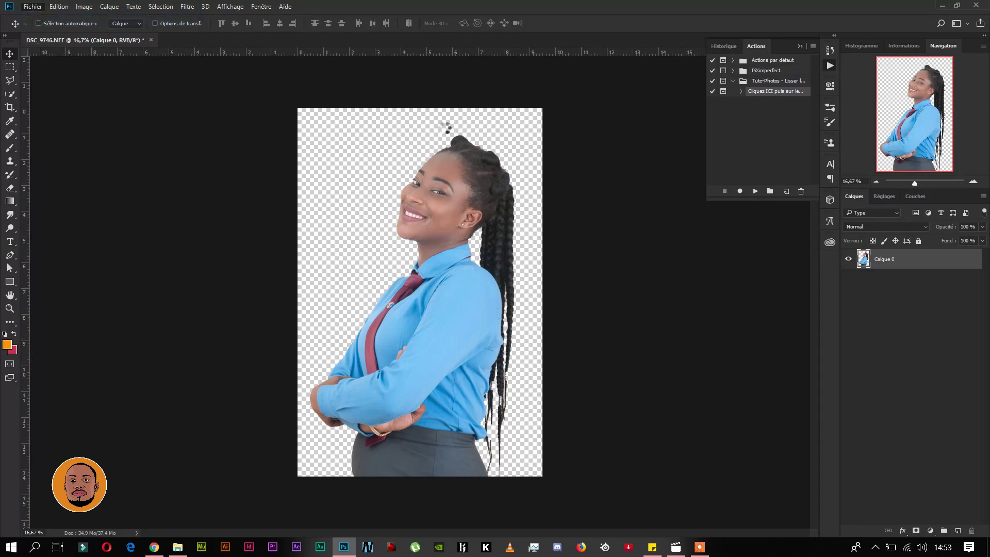
key(ctrl+n)
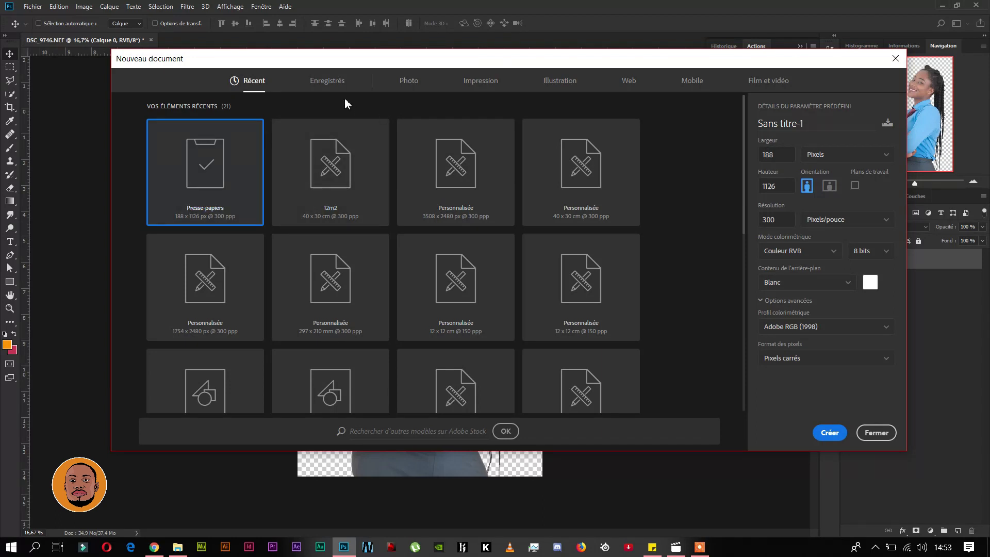
click(354, 162)
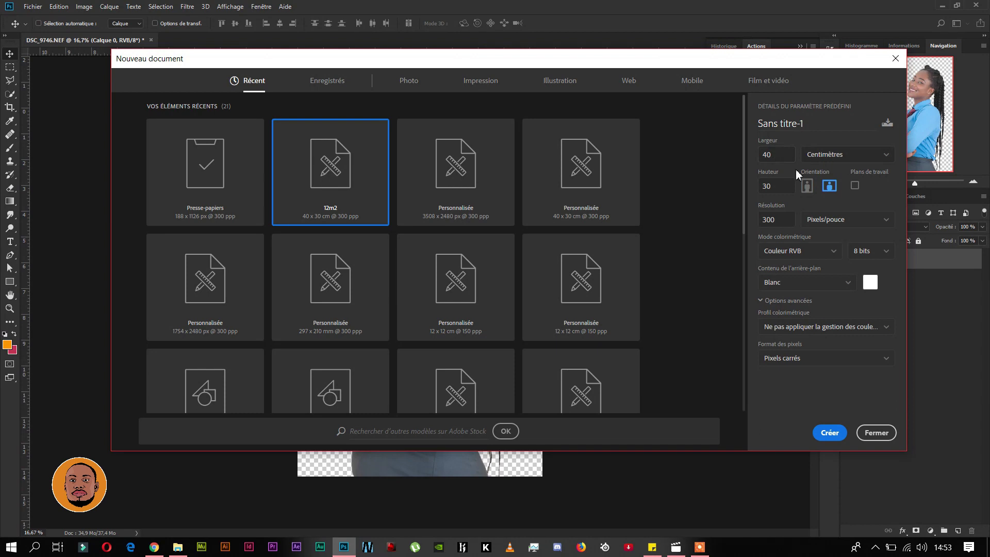
click(830, 432)
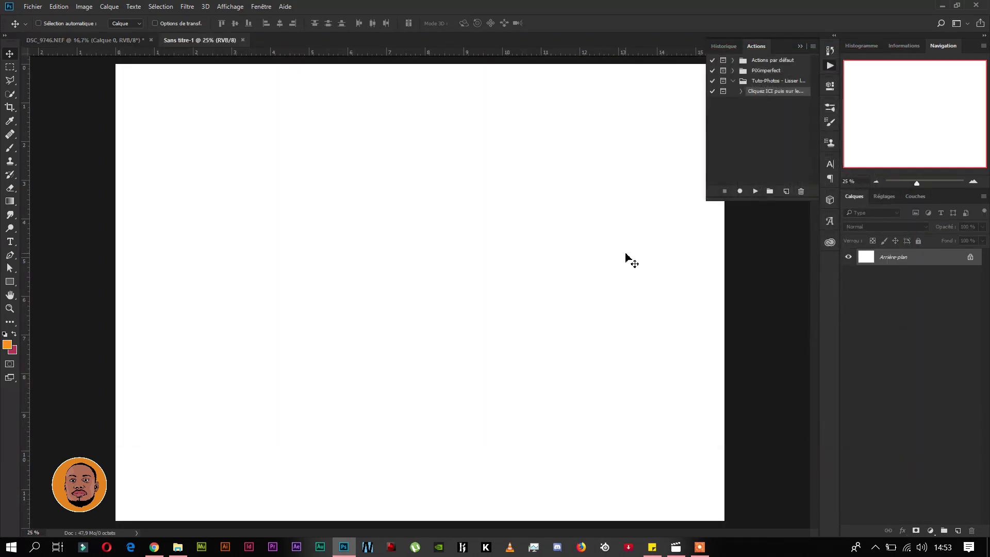
Copy the cut-out woman from DSC_9746 into the new document and place her on the right half of the canvas
click(132, 42)
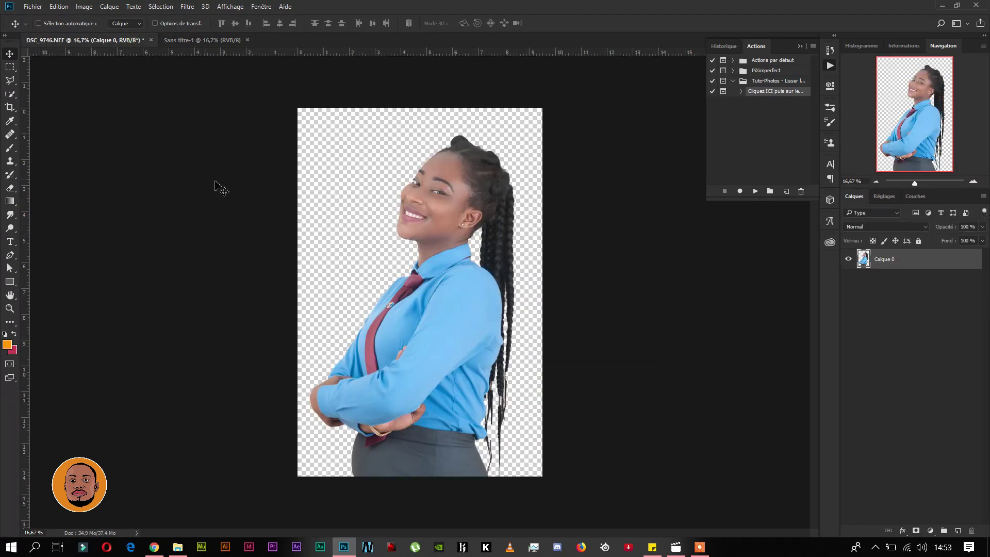
drag(459, 212, 505, 318)
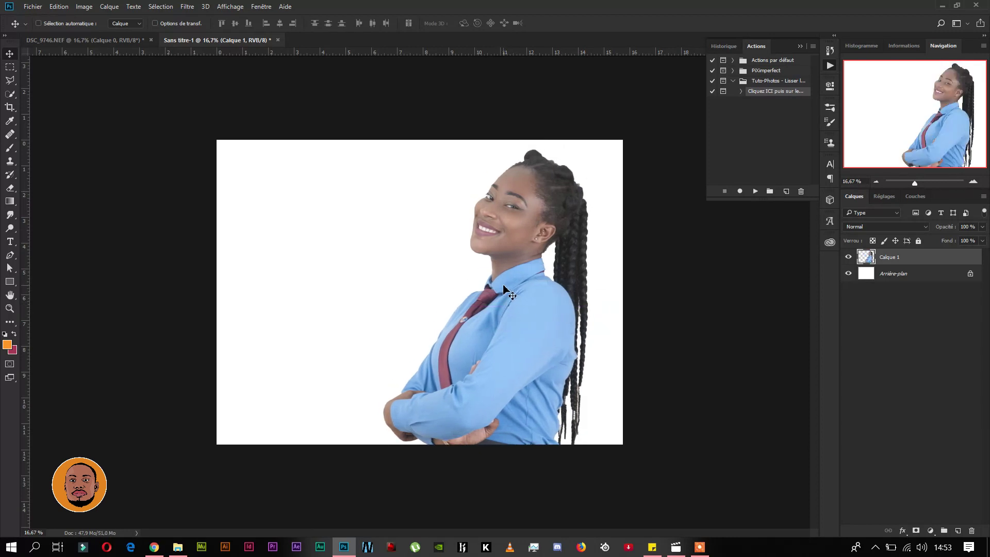
Draw a blue rectangle about 5084 x 3783 px covering the whole canvas and place its layer beneath the woman
click(10, 281)
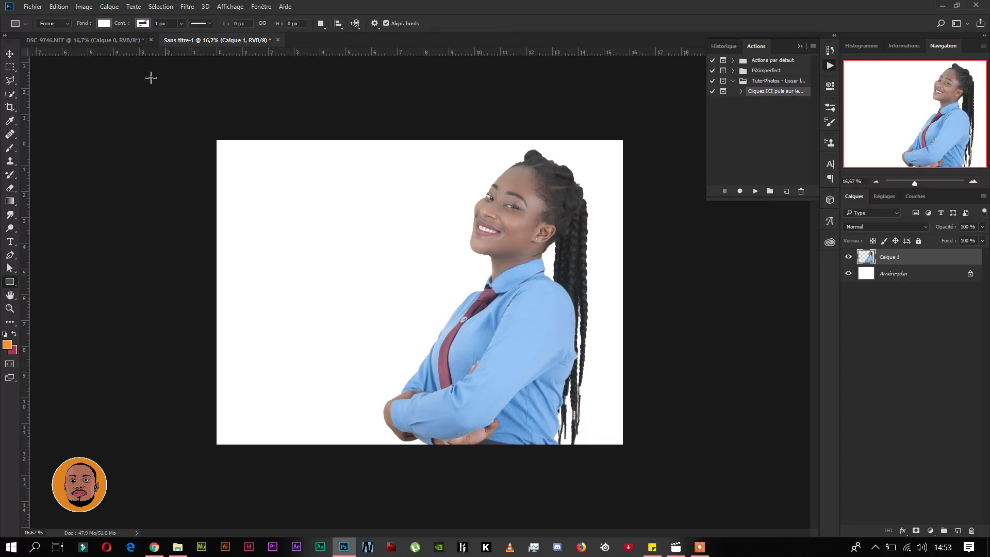
click(113, 24)
click(48, 78)
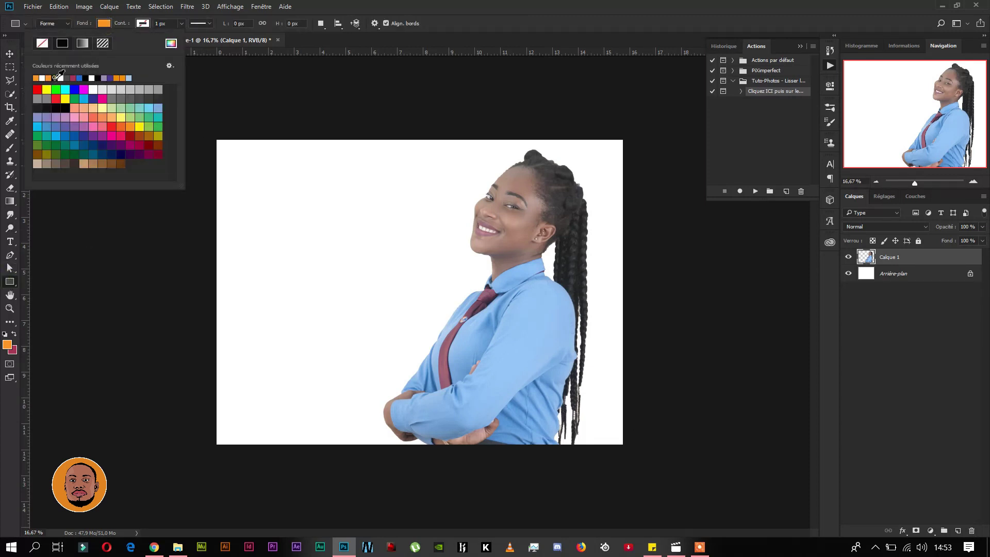
click(87, 99)
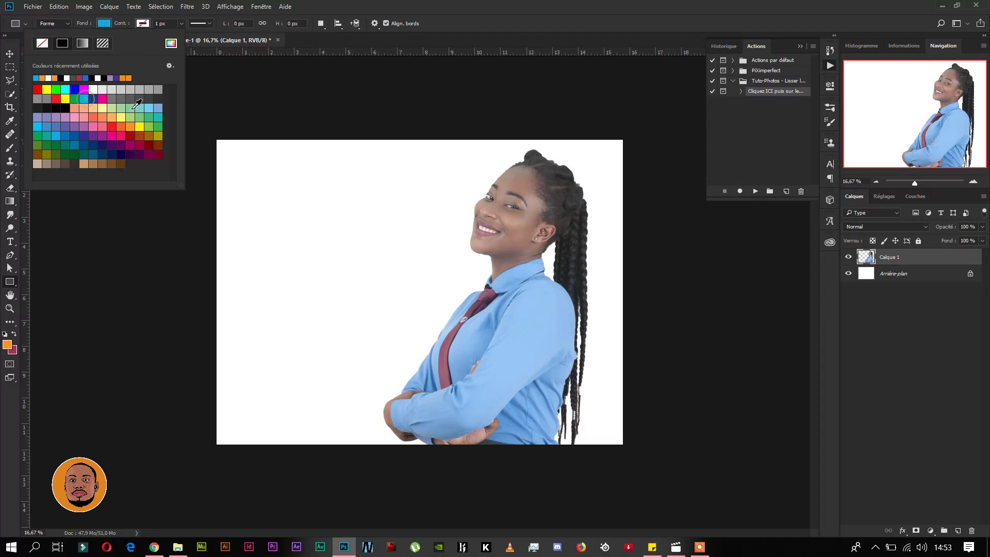
drag(207, 130, 645, 456)
drag(895, 258, 896, 280)
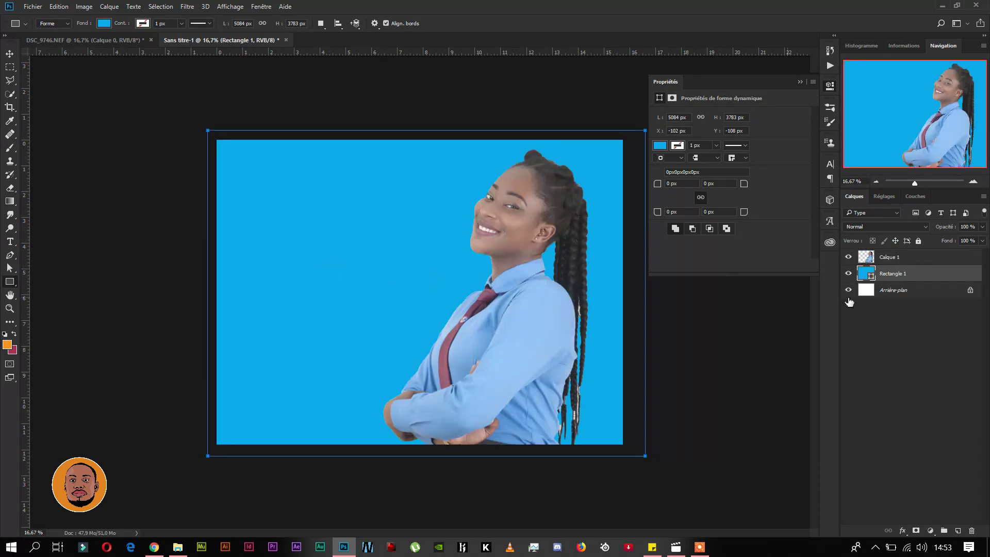
Add a gradient overlay to the blue rectangle and set the gradient's starting colour to light blue #55d5ff
double_click(918, 275)
key(h)
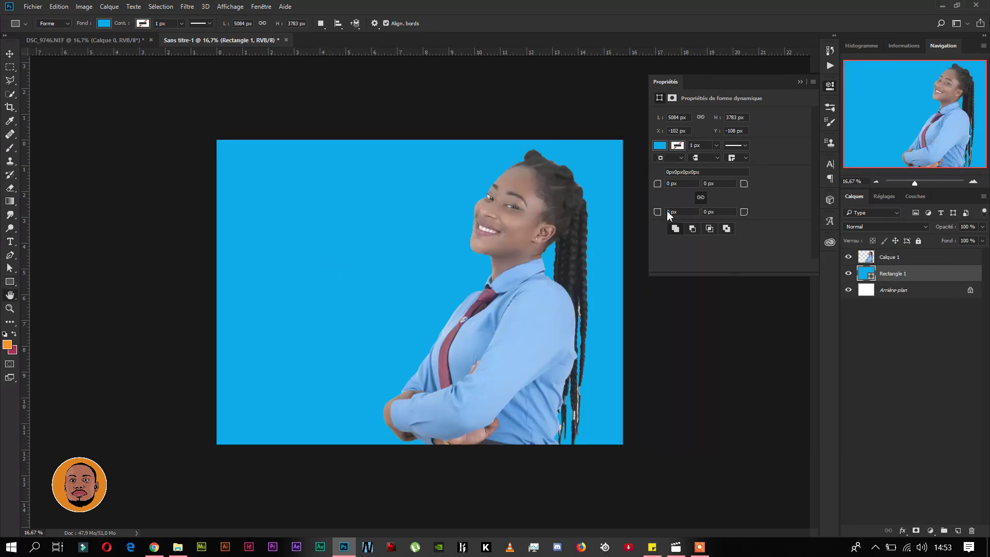
click(554, 282)
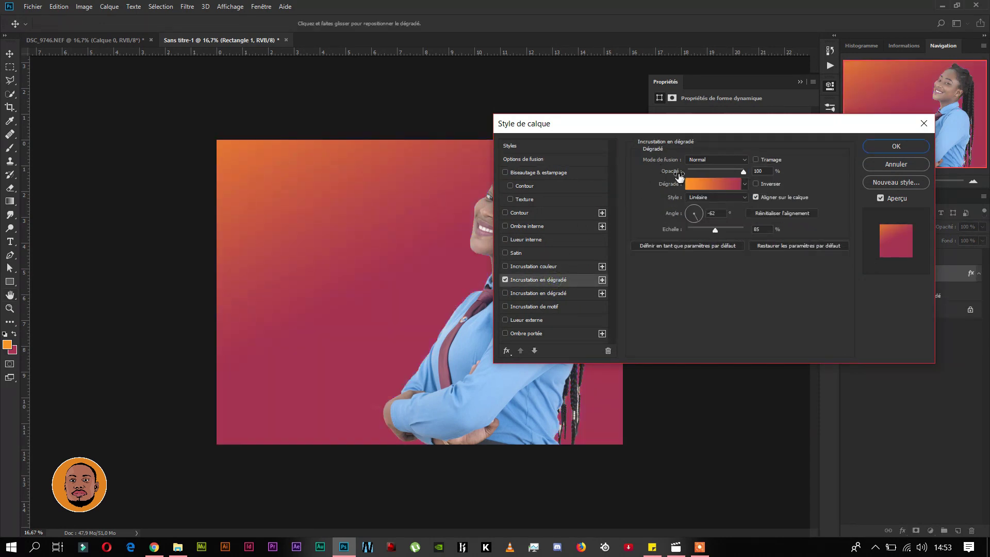
click(720, 188)
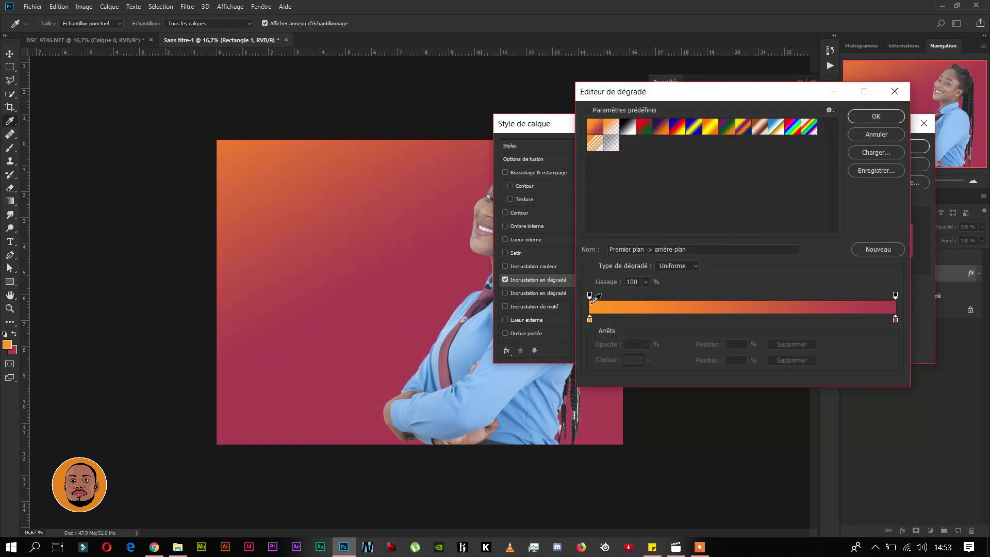
double_click(589, 319)
drag(800, 336, 804, 361)
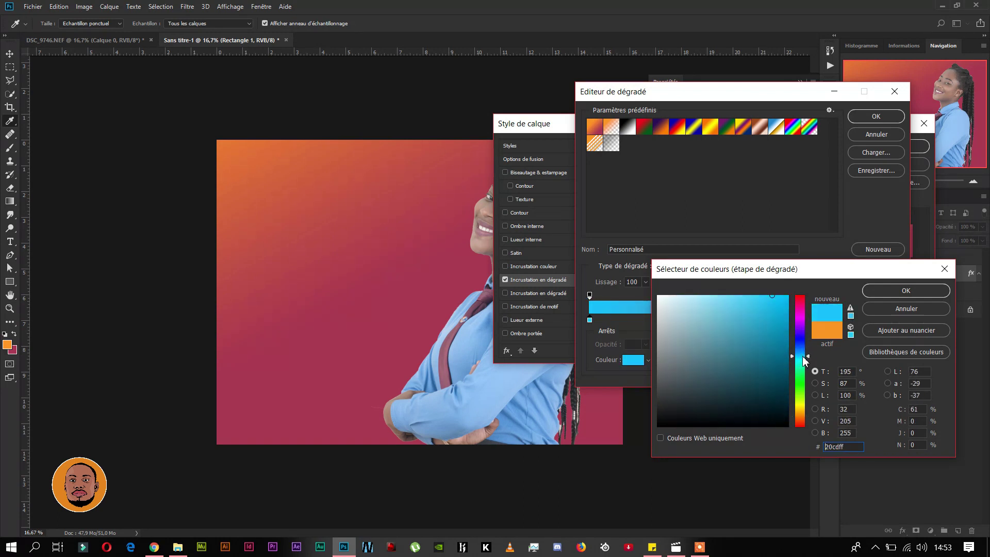
click(735, 296)
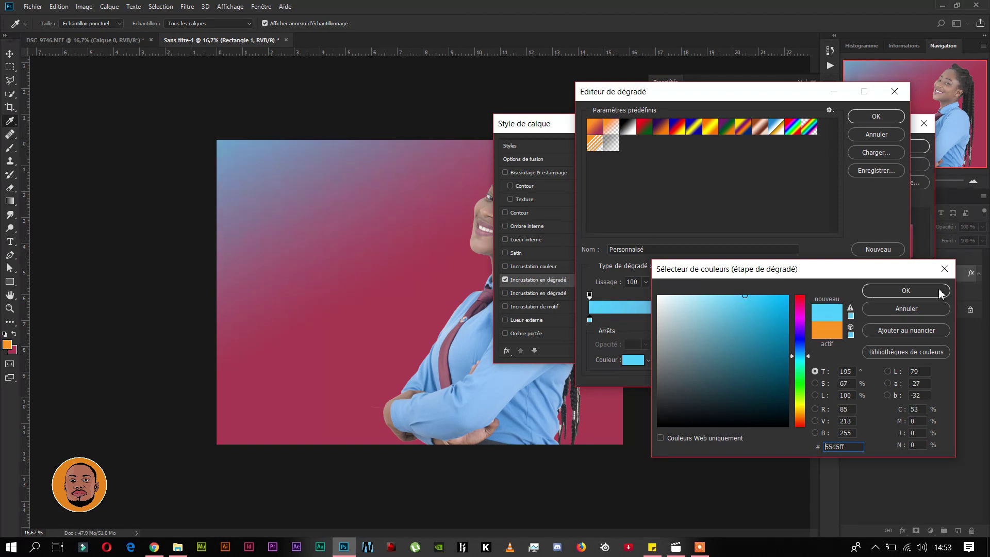
click(884, 290)
Set the gradient's end colour to near-white and accept the edited gradient
double_click(894, 321)
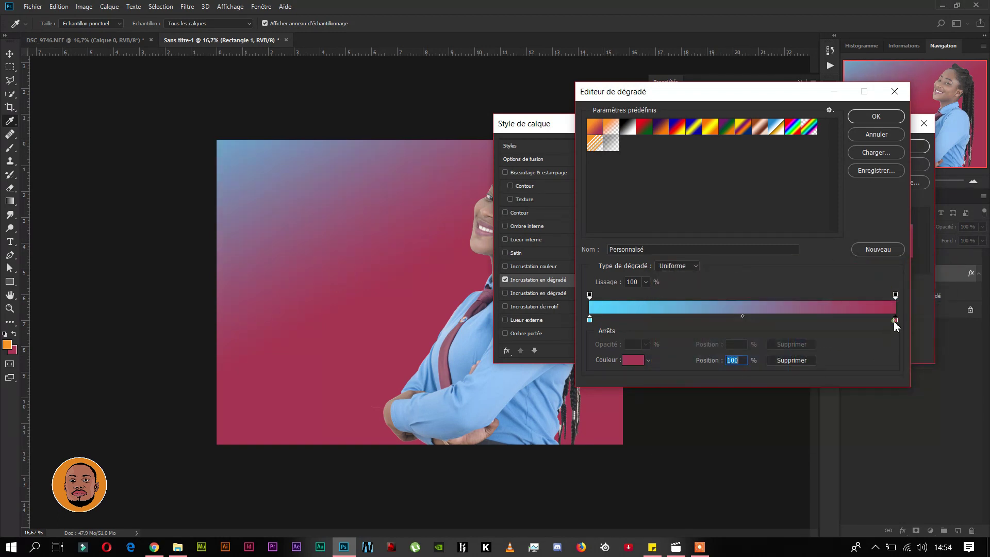
mouse_move(716, 314)
mouse_down()
mouse_move(674, 325)
mouse_move(626, 298)
mouse_up()
click(906, 290)
click(879, 117)
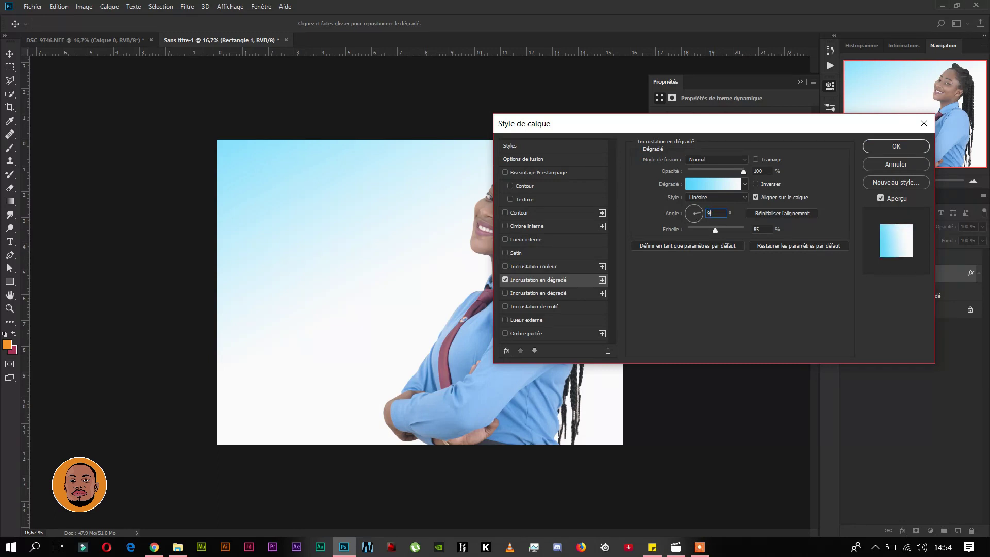
Set the gradient overlay's angle to -90° and shift it downward so the pale end sits at the canvas bottom
text(90)
drag(376, 320, 364, 391)
drag(695, 212, 683, 226)
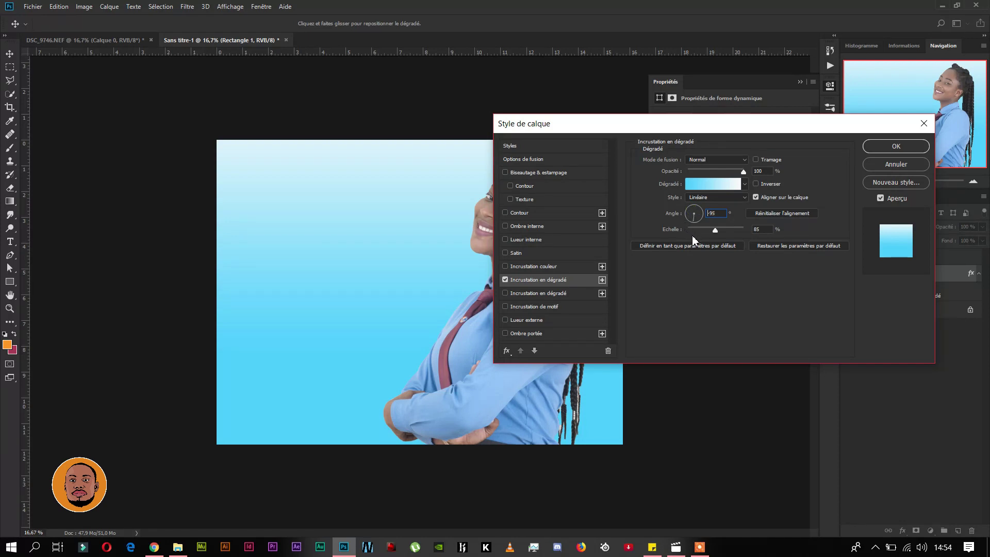
drag(354, 217, 355, 287)
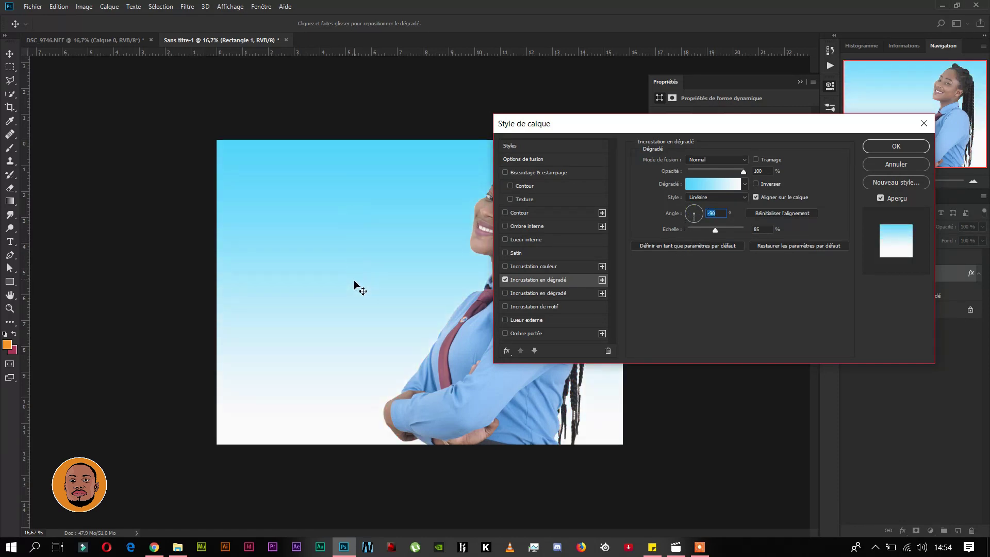
drag(349, 320, 341, 368)
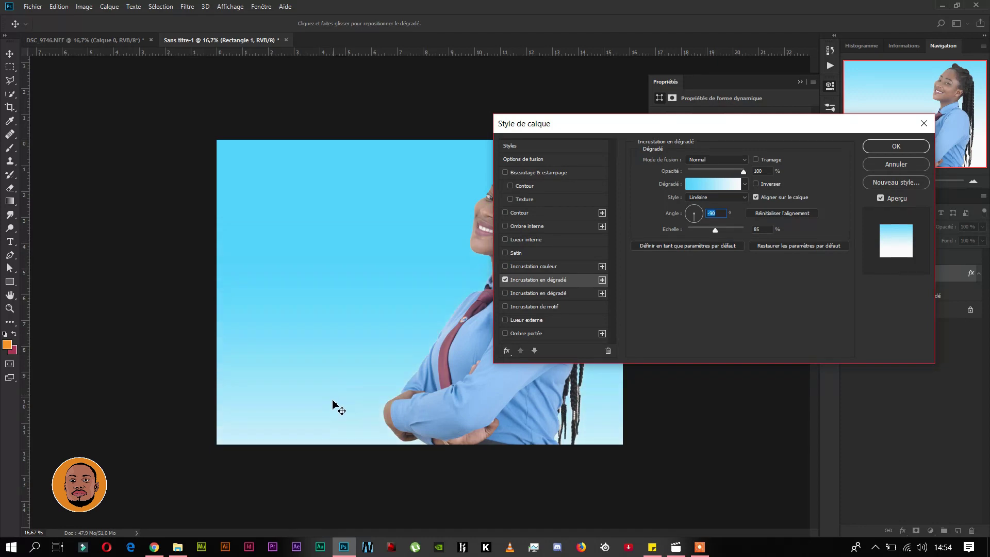
drag(345, 323, 343, 326)
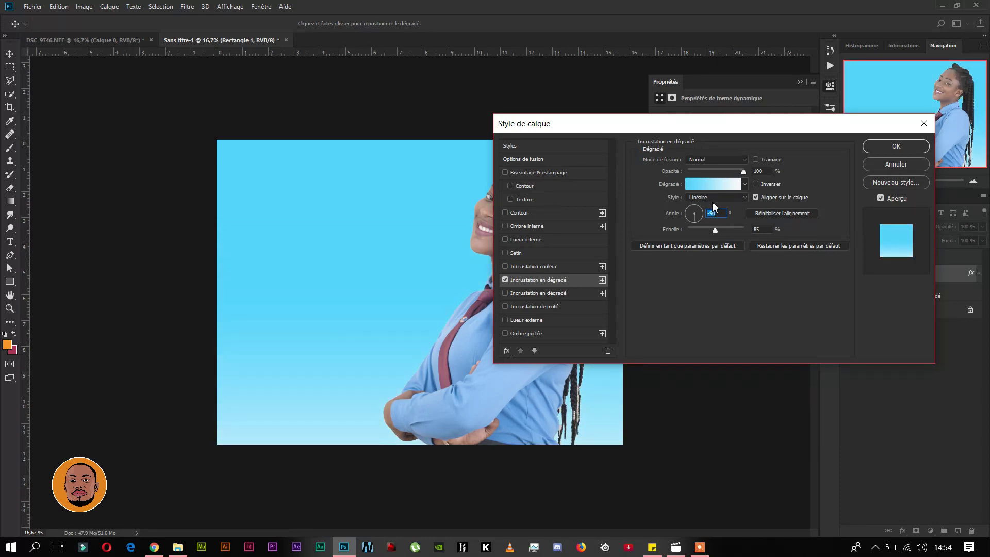
click(876, 148)
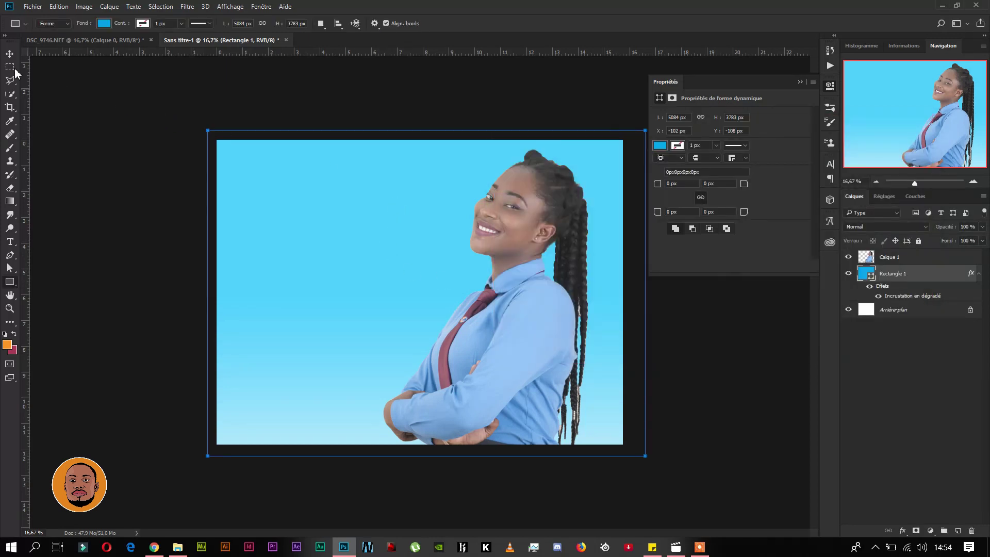
Switch to File Explorer and open SF-Palace-Of-Fine-Arts-01 from the desktop's Indesign folder in Photoshop
click(9, 53)
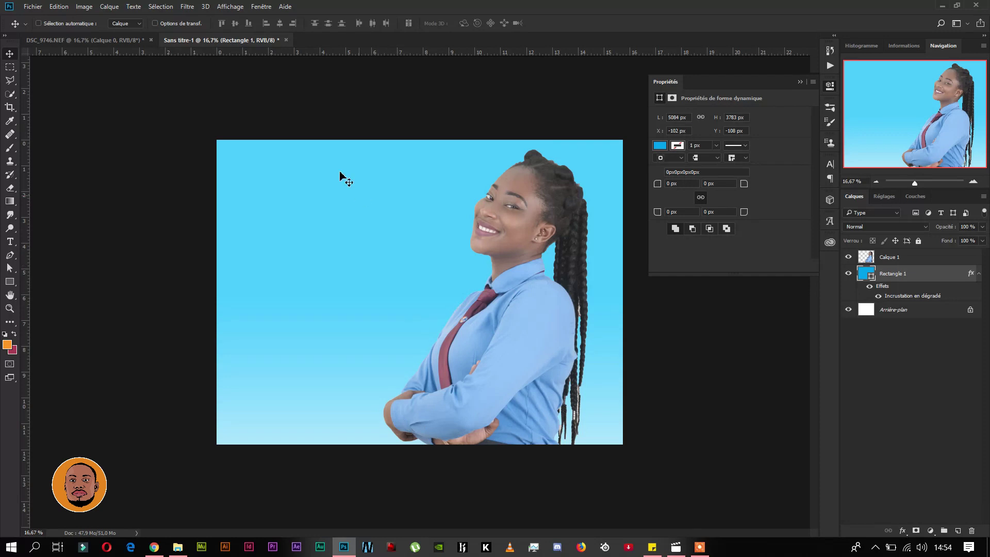
click(177, 546)
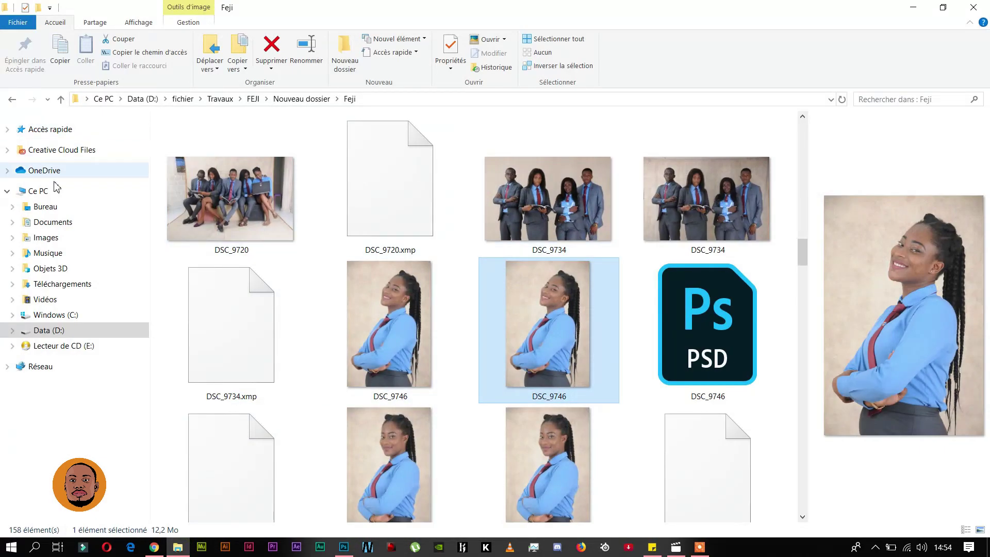
click(56, 208)
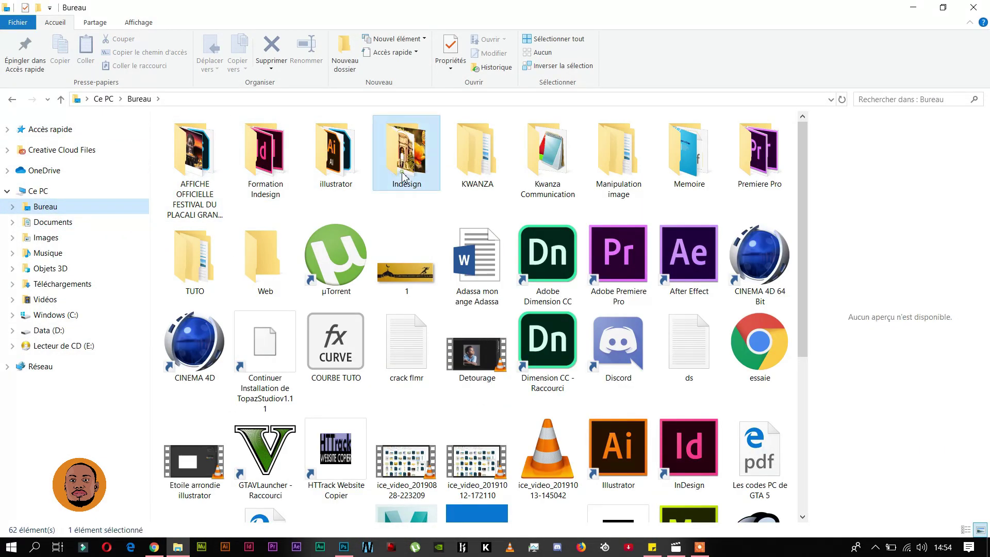
double_click(431, 185)
scroll(390, 337, down, 1)
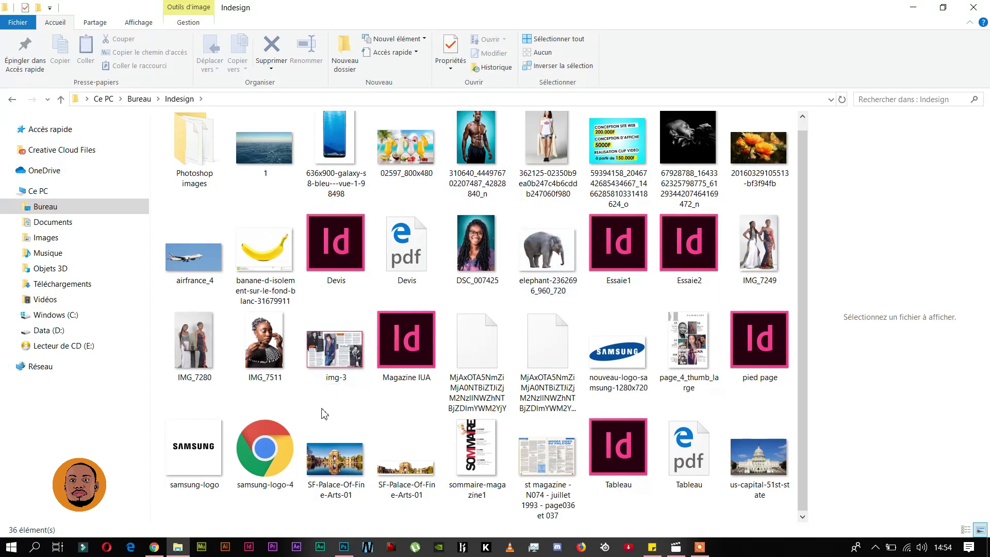
click(326, 442)
right_click(325, 450)
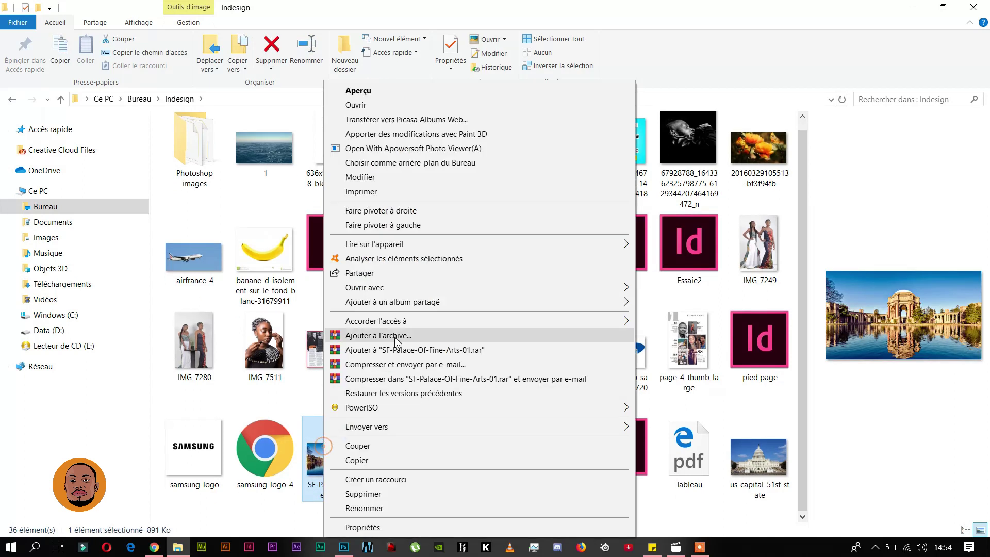
mouse_move(526, 291)
click(661, 304)
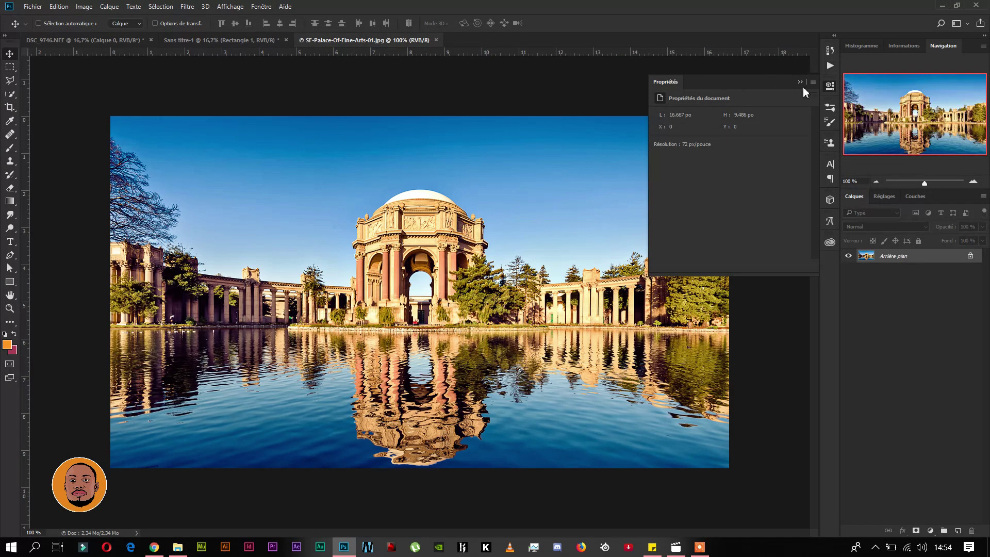
Select the sky with the Quick Selection tool, unlock the background layer, and delete the sky around the palace and inside its arch
click(800, 83)
click(9, 94)
mouse_move(124, 179)
mouse_down()
mouse_move(126, 212)
mouse_move(242, 253)
mouse_move(328, 240)
mouse_move(411, 184)
mouse_move(555, 207)
mouse_up()
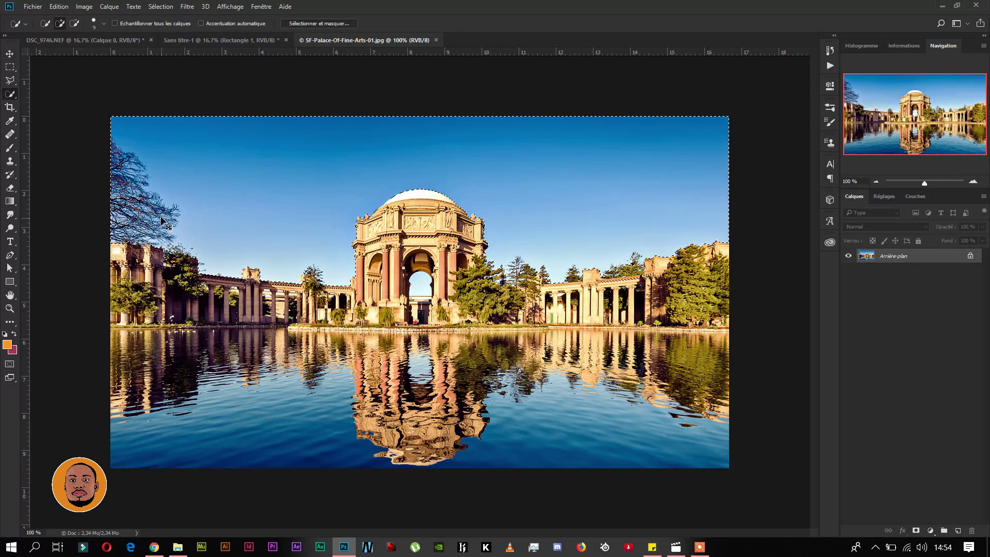
key(q)
key(q)
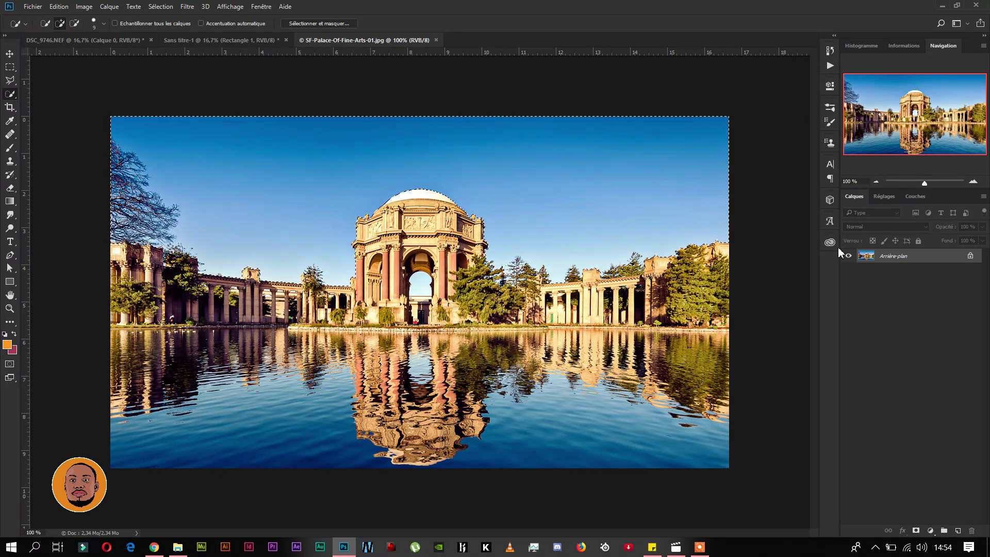
click(970, 255)
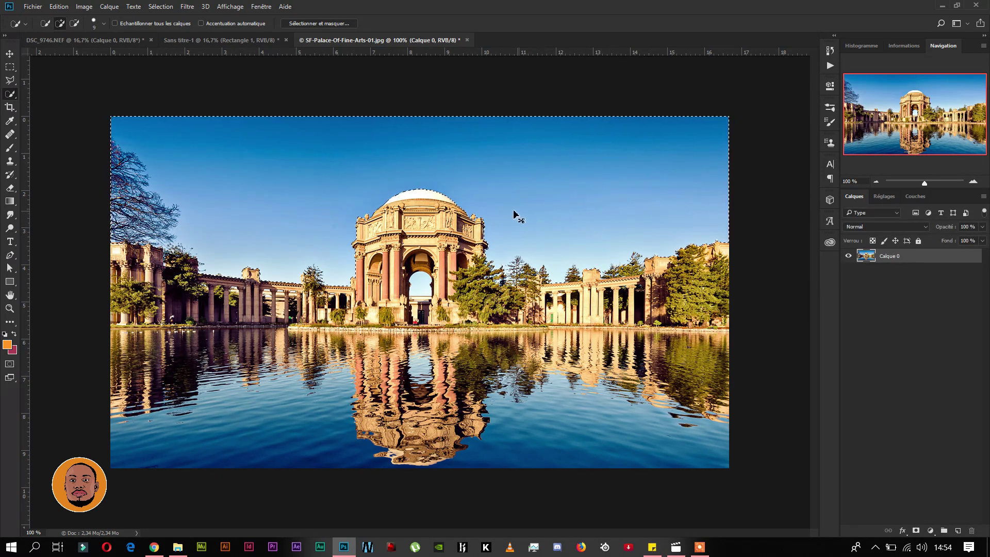
key(Delete)
click(420, 283)
key(Delete)
Copy the cut-out palace into the Sans titre-1 layout, beneath the woman's layer near the canvas's lower-left corner
click(9, 54)
drag(268, 337, 255, 453)
key(ctrl)
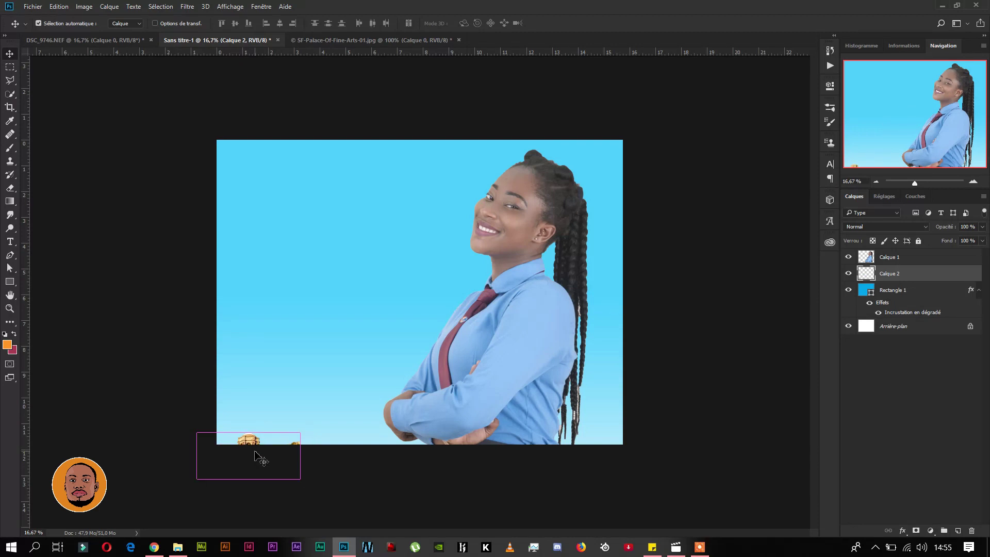
Enlarge the palace to fill the canvas's lower-left area beside the woman's elbow, and convert its layer to a smart object
key(ctrl+t)
drag(328, 422, 671, 285)
drag(327, 387, 215, 453)
key(Return)
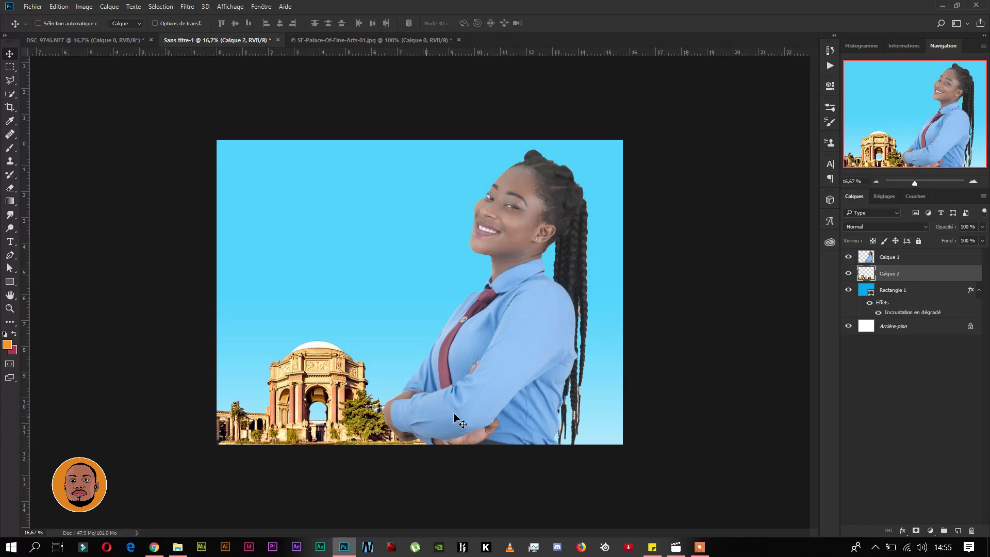
right_click(892, 279)
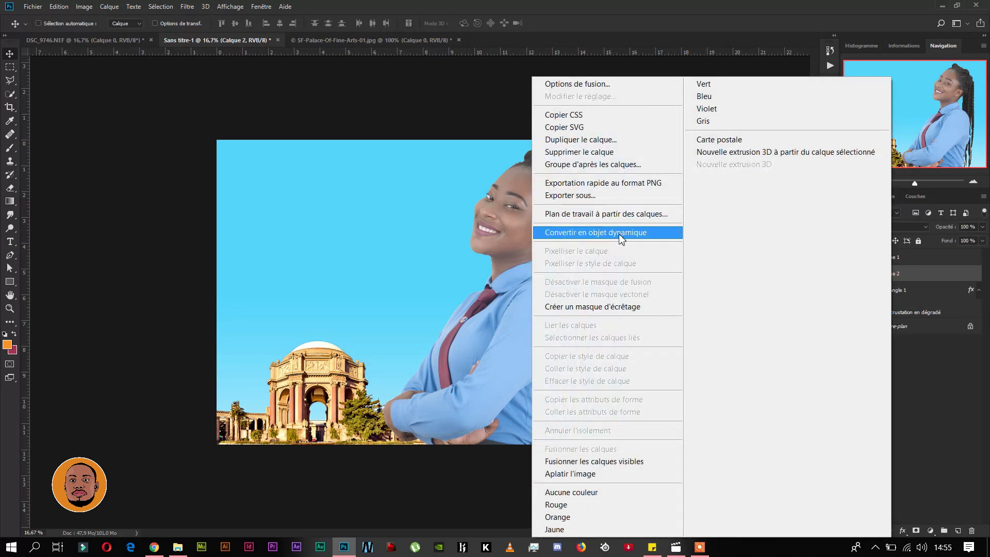
click(619, 233)
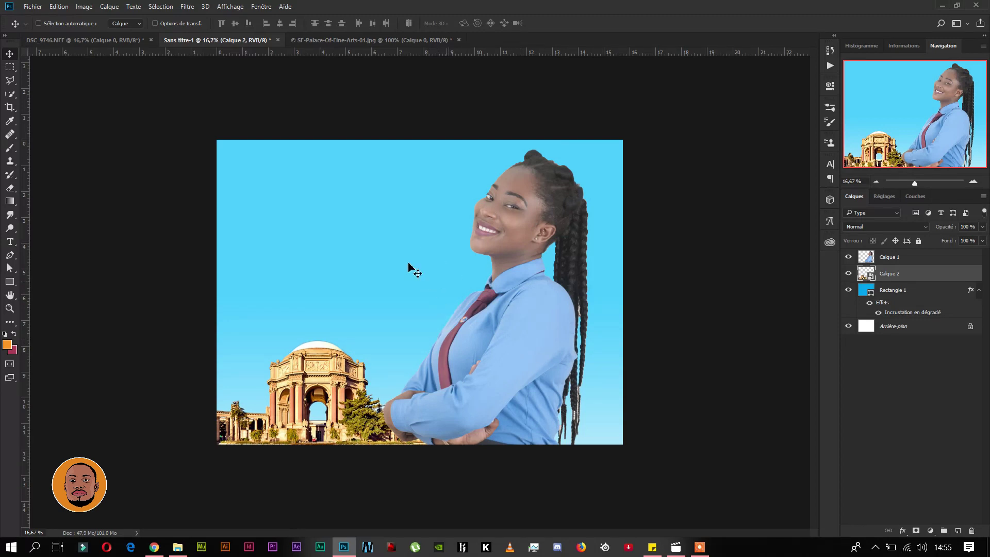
Switch to File Explorer and browse to the AGENCE KWANZA folder inside fichier, Travaux on the Data (D:) drive
click(177, 546)
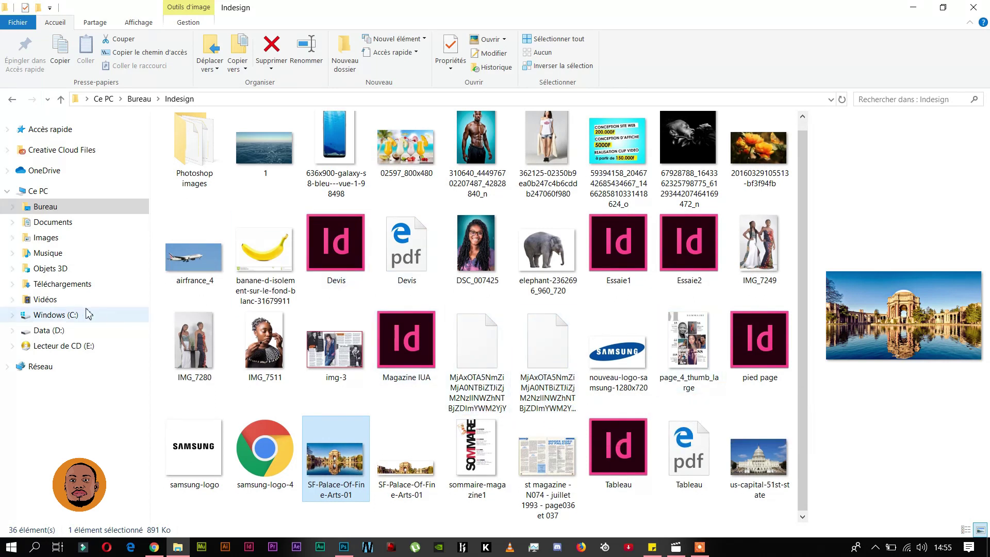
click(74, 329)
double_click(483, 165)
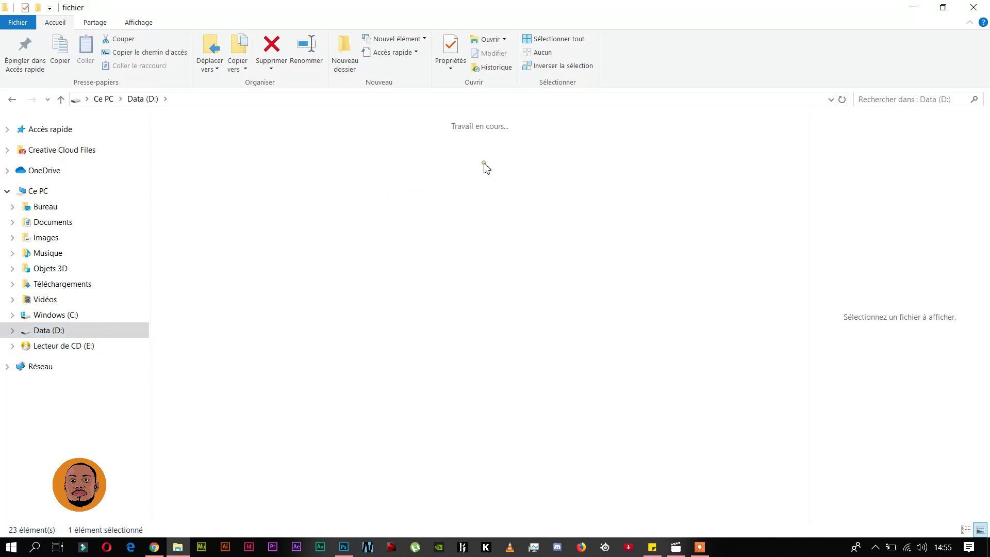
double_click(765, 170)
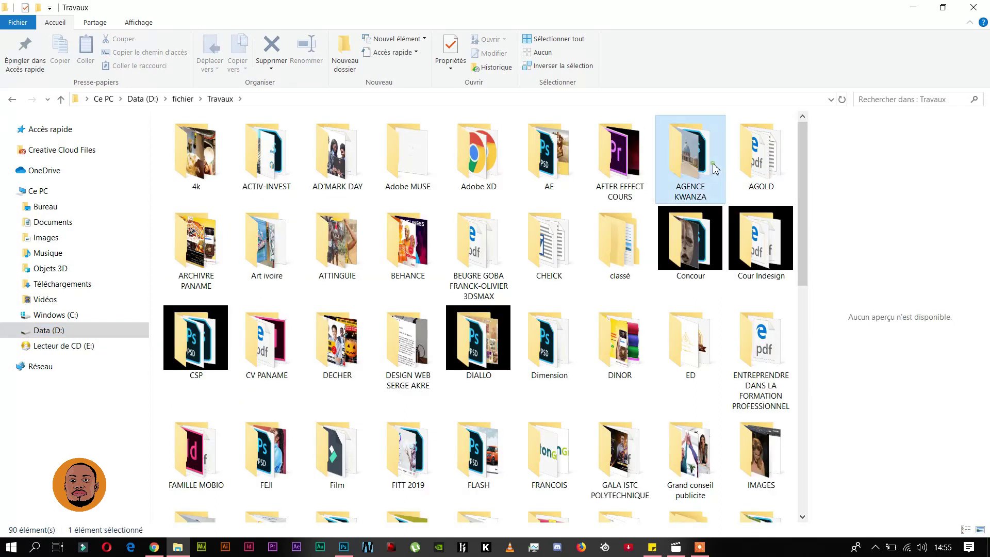
double_click(722, 172)
scroll(721, 222, down, 4)
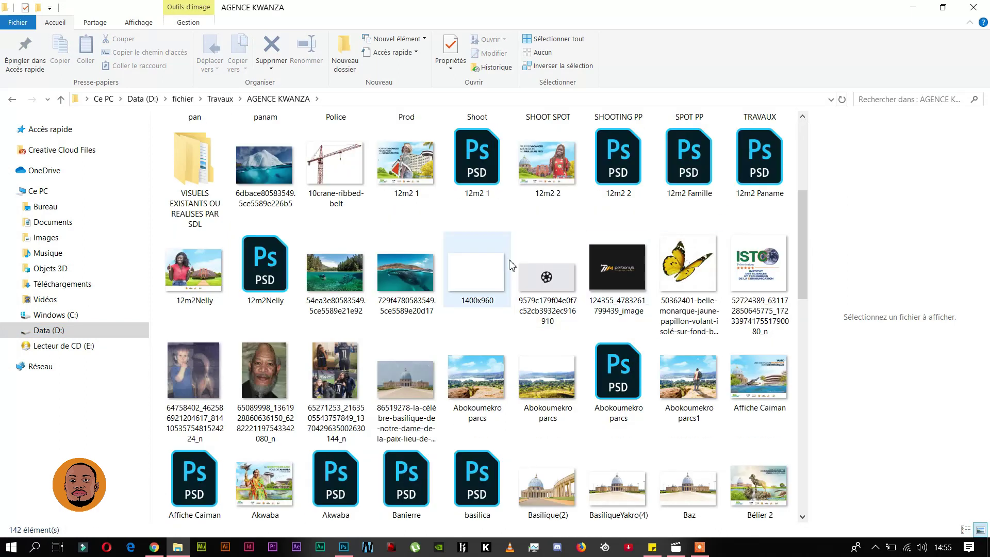
scroll(439, 263, up, 4)
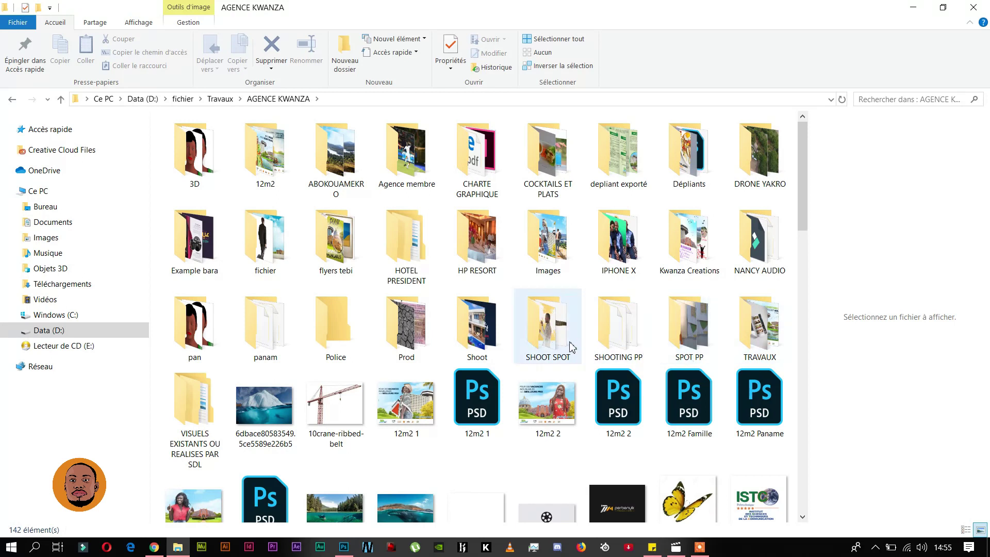
Find the isolated hornbeam tree photo in the Shoot folder and open it in Adobe Photoshop CC 2018
double_click(543, 344)
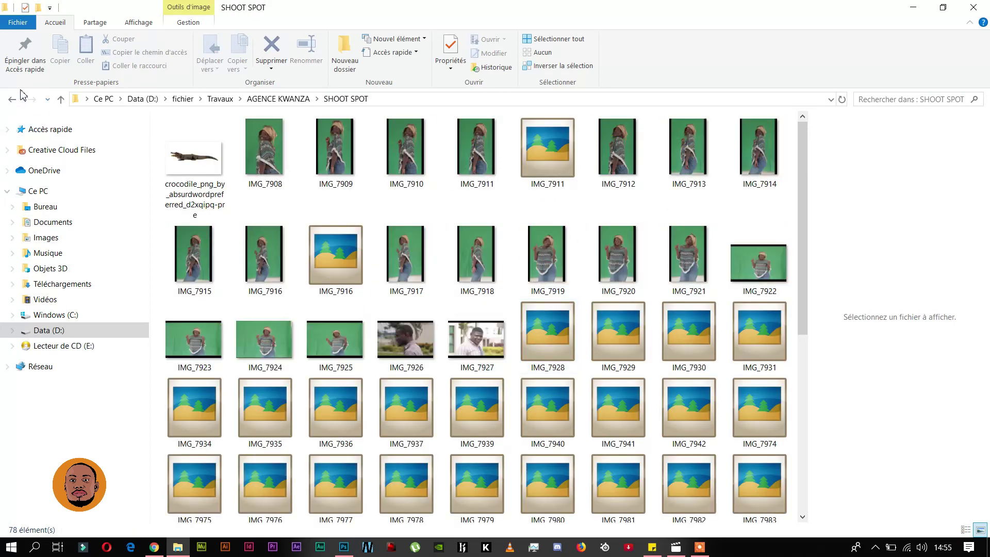
key(alt+Left)
double_click(498, 333)
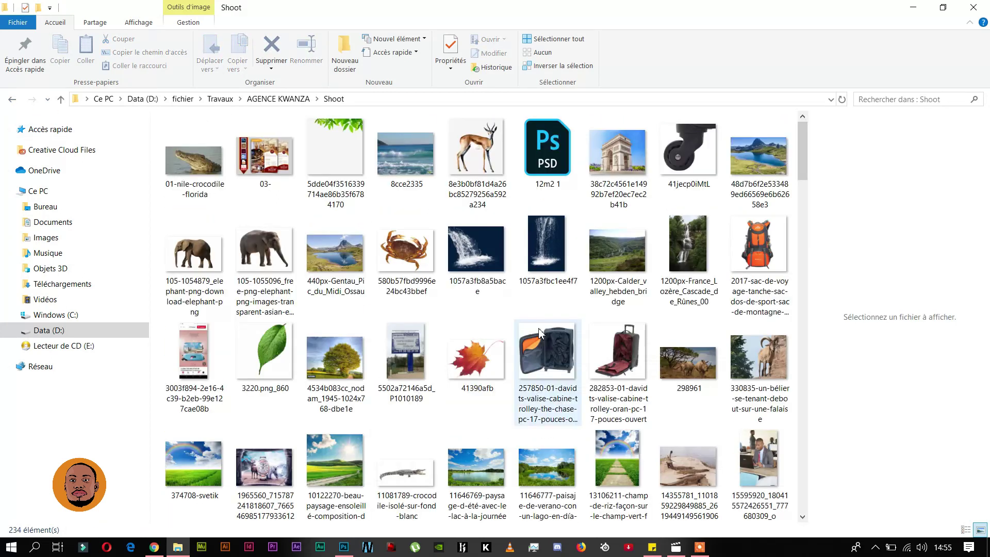
scroll(499, 333, down, 10)
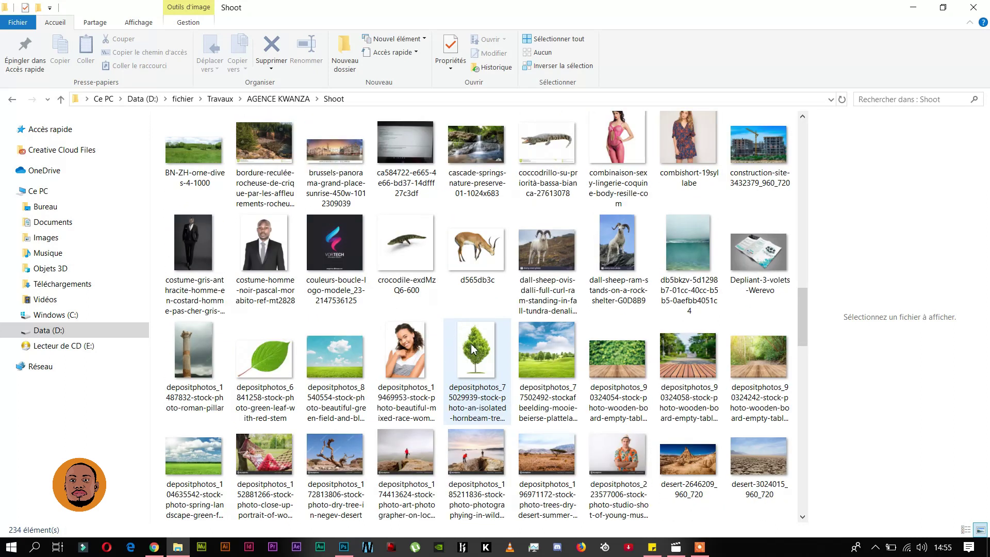
right_click(473, 350)
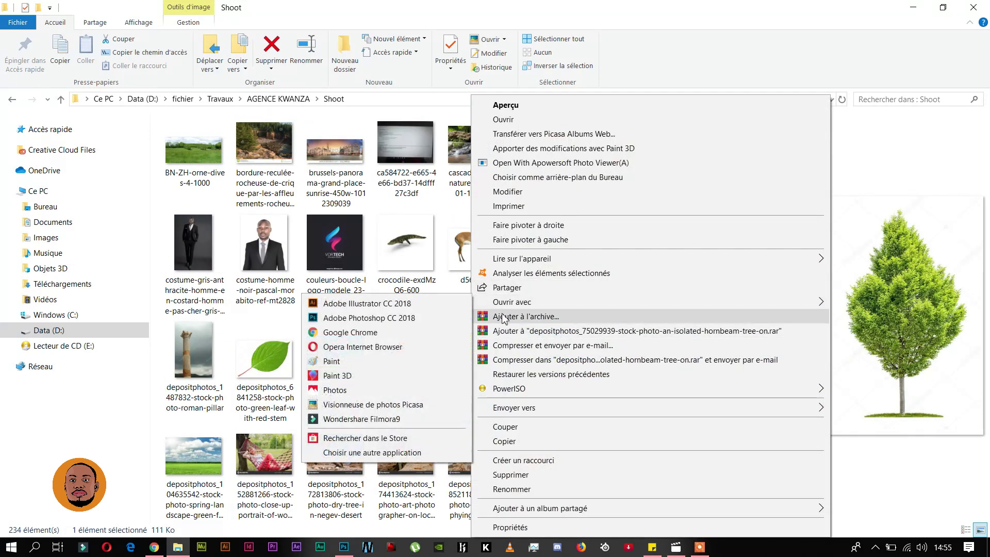
click(408, 325)
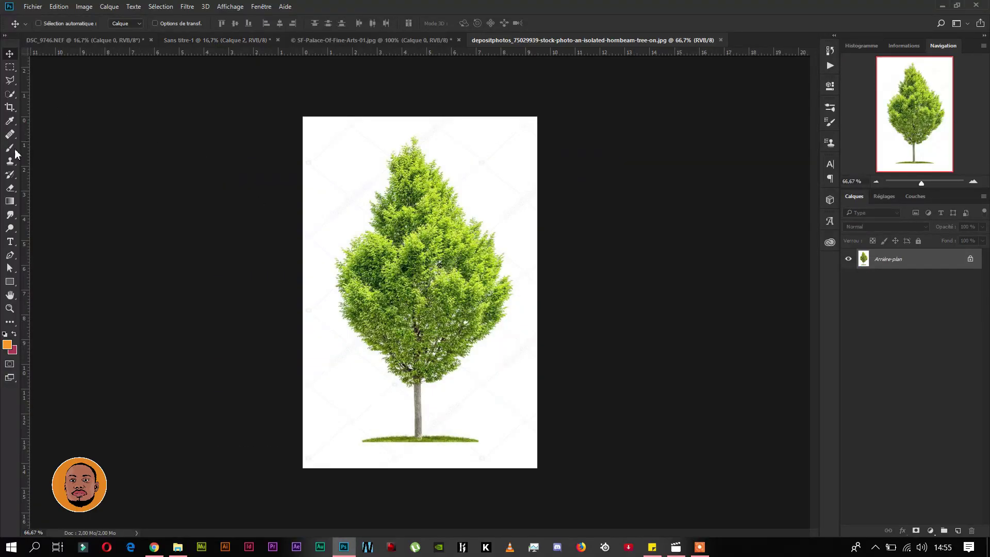
Unlock the tree photo's background layer and remove the white backdrop with the Magic Eraser tool
click(960, 259)
drag(9, 188, 56, 207)
click(350, 196)
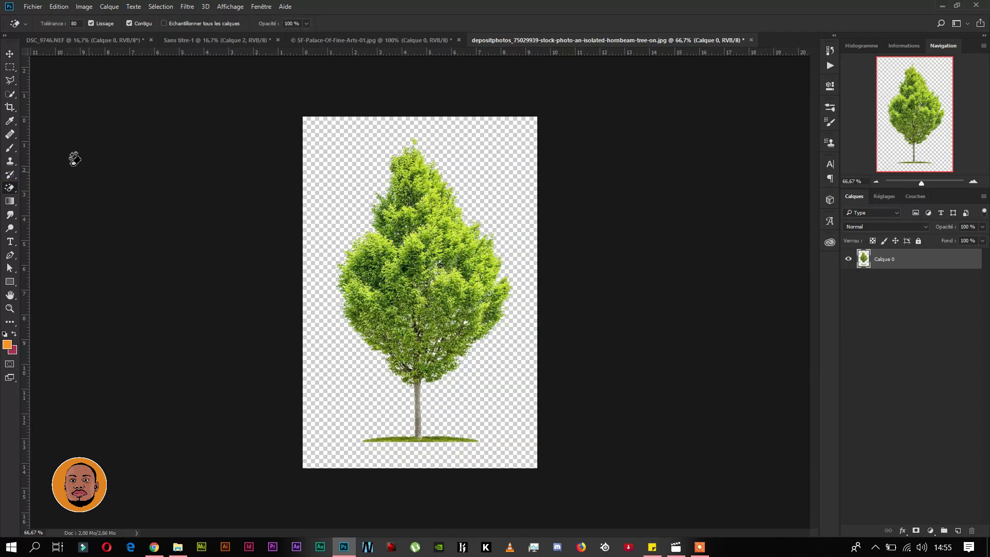
Crop the tree image's lower edge up to the trunk so that the grass patch is cut off
click(10, 106)
drag(425, 470, 432, 437)
key(Return)
click(418, 162)
drag(420, 151, 421, 156)
key(Return)
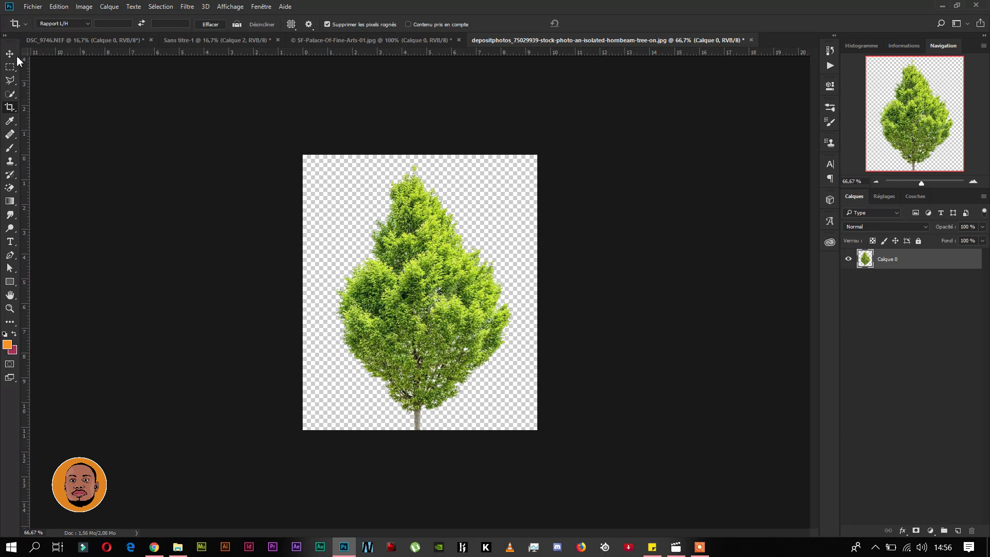
Copy the tree into the Sans titre-1 layout and enlarge it to about 482% at the canvas's lower-right edge
click(10, 54)
drag(449, 301, 678, 353)
key(ctrl+t)
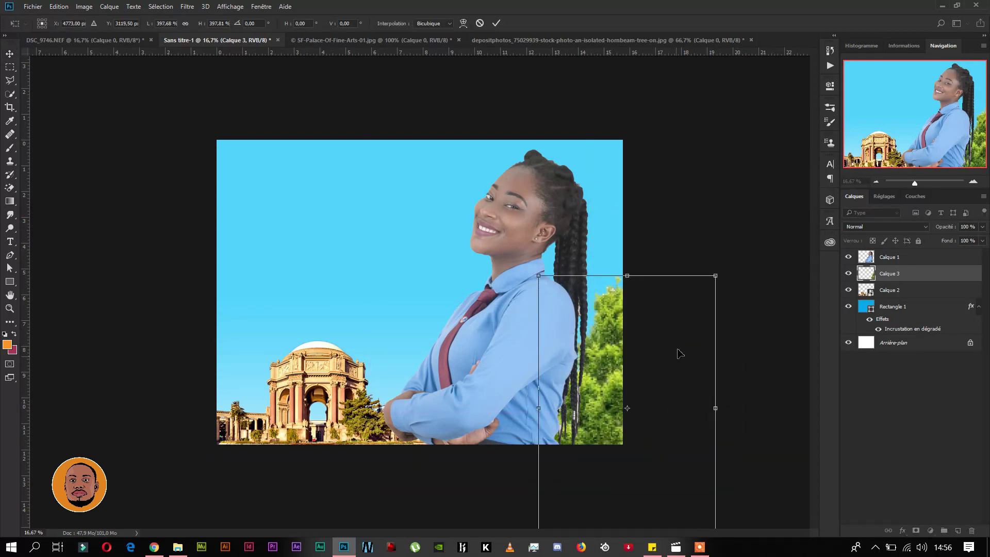
drag(715, 279, 754, 221)
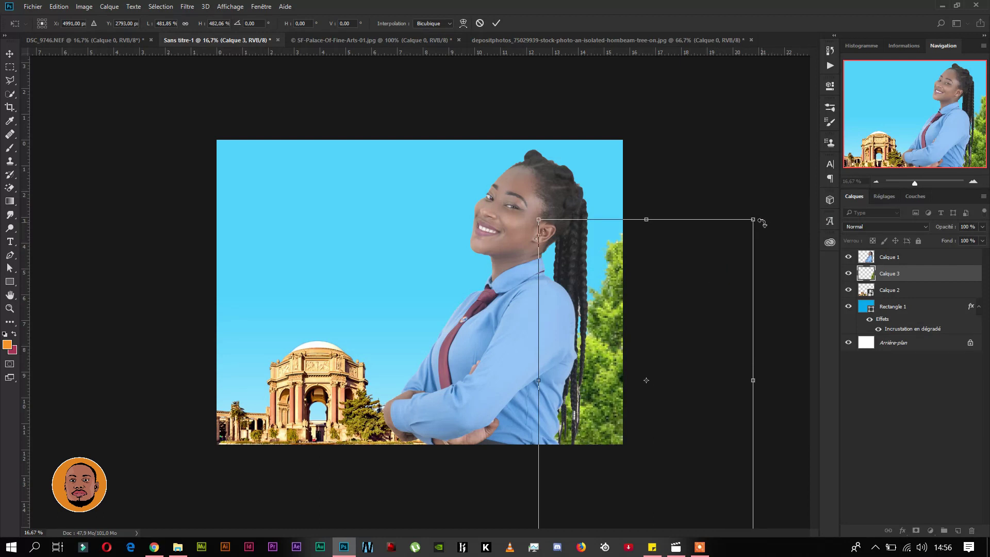
key(Return)
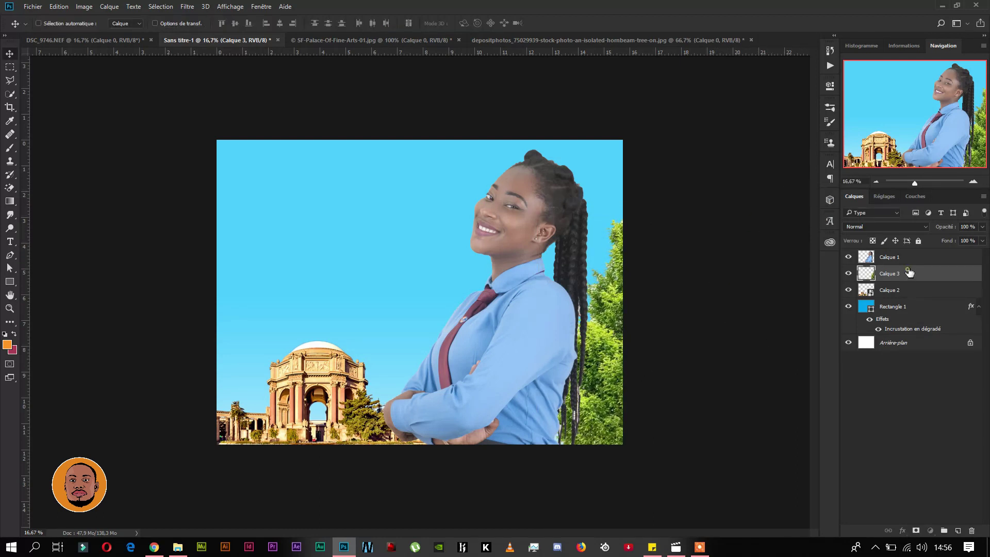
Bring the tree in front of the woman, shift it over her shirt sleeve, and convert its layer to a smart object
drag(909, 273, 909, 256)
drag(604, 359, 576, 356)
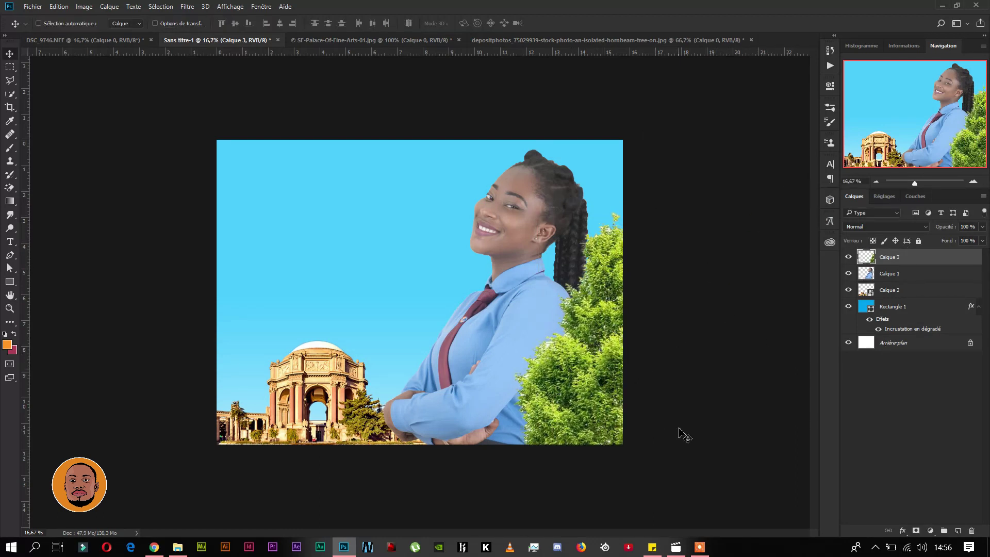
right_click(958, 263)
click(618, 231)
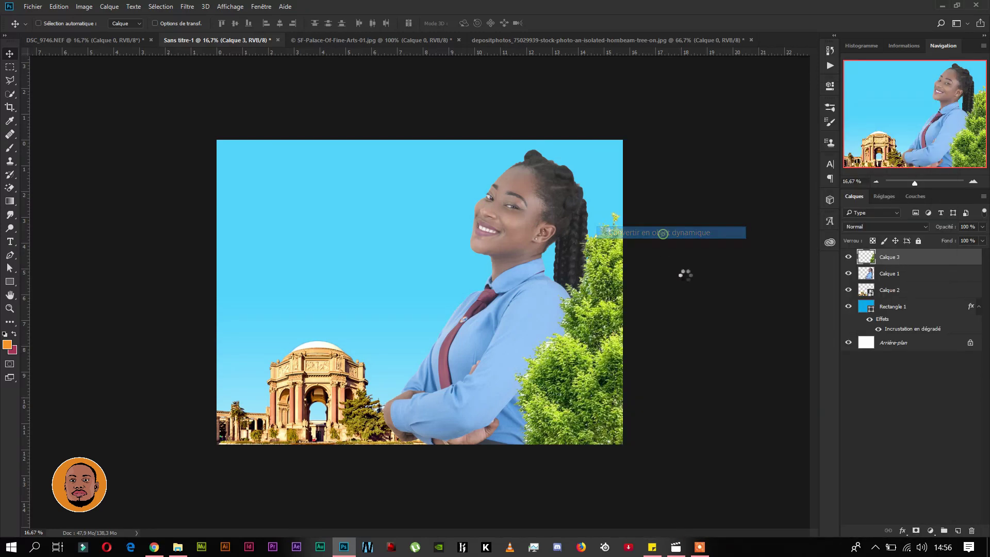
Apply a directional blur of 204 pixels at 0° to the tree and move it down toward the canvas's lower-right corner
click(185, 6)
mouse_move(307, 185)
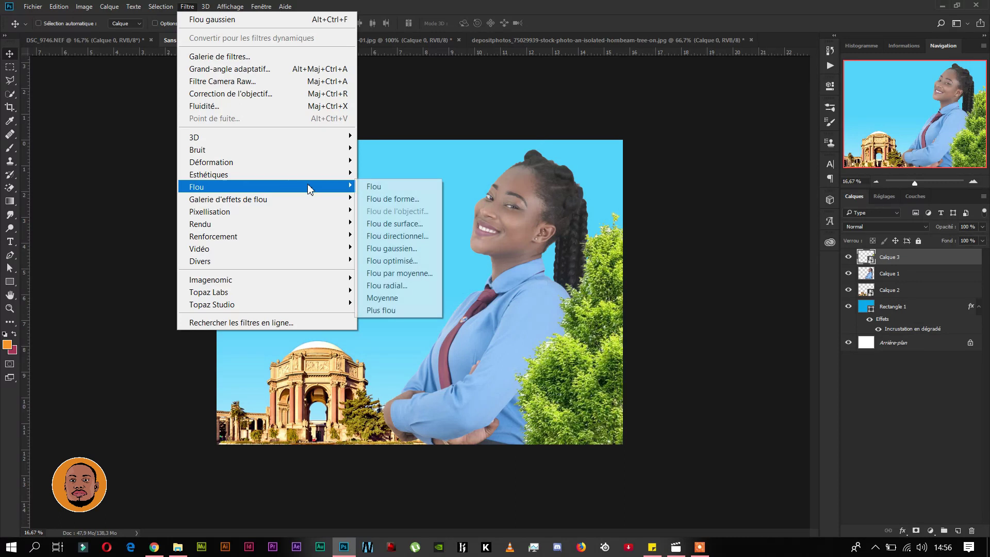
click(408, 237)
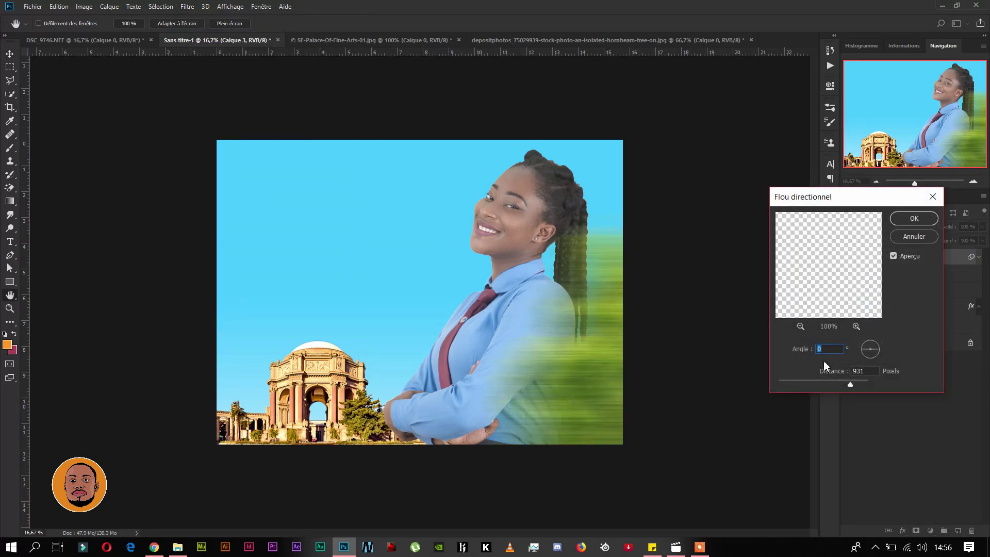
drag(831, 381, 825, 379)
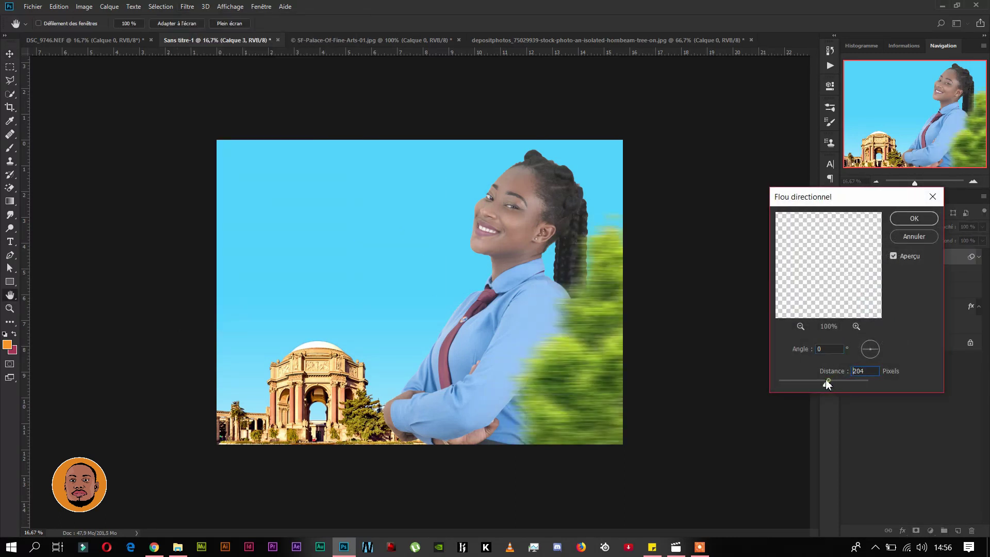
click(913, 218)
drag(591, 344, 571, 388)
Apply a Gaussian blur with a radius of 15.3 pixels to the palace layer
click(862, 318)
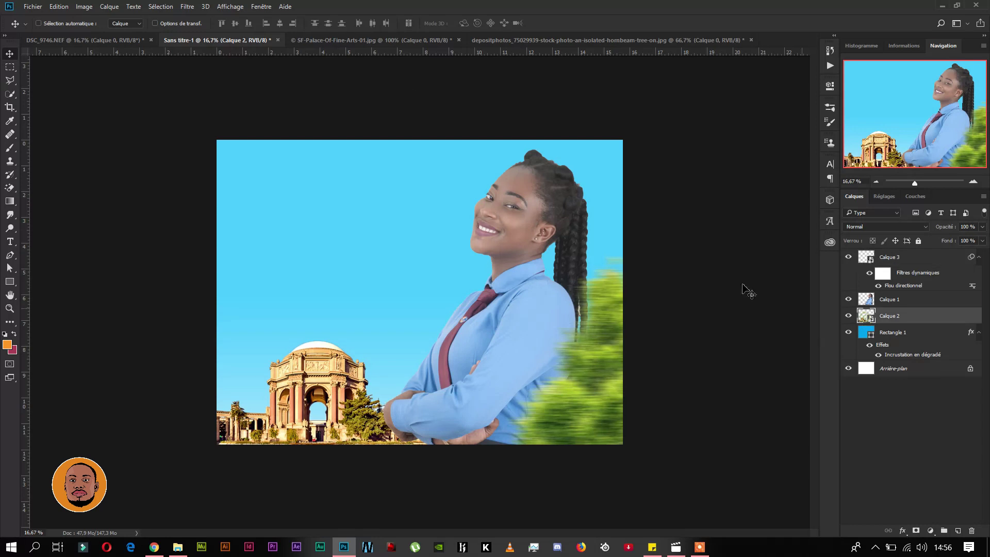
click(195, 6)
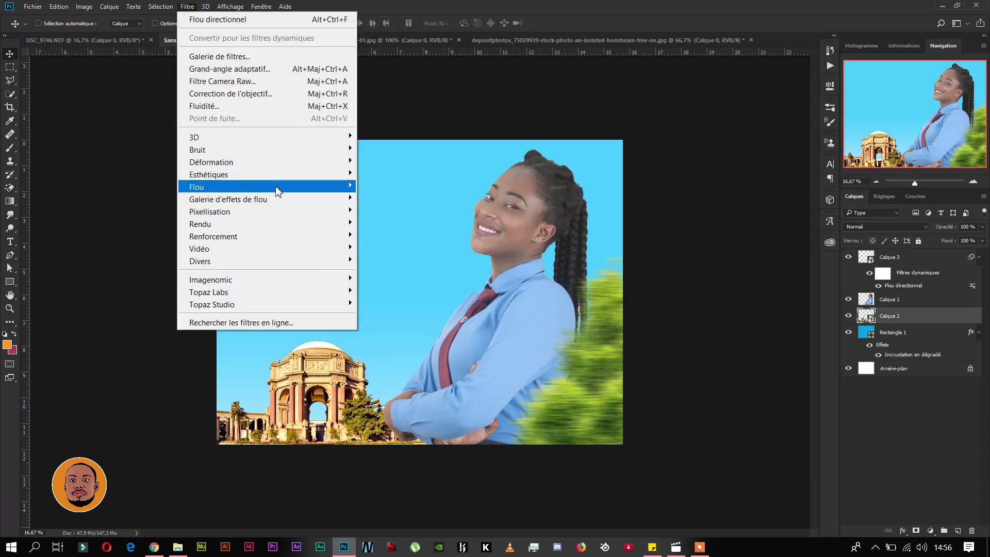
mouse_move(348, 192)
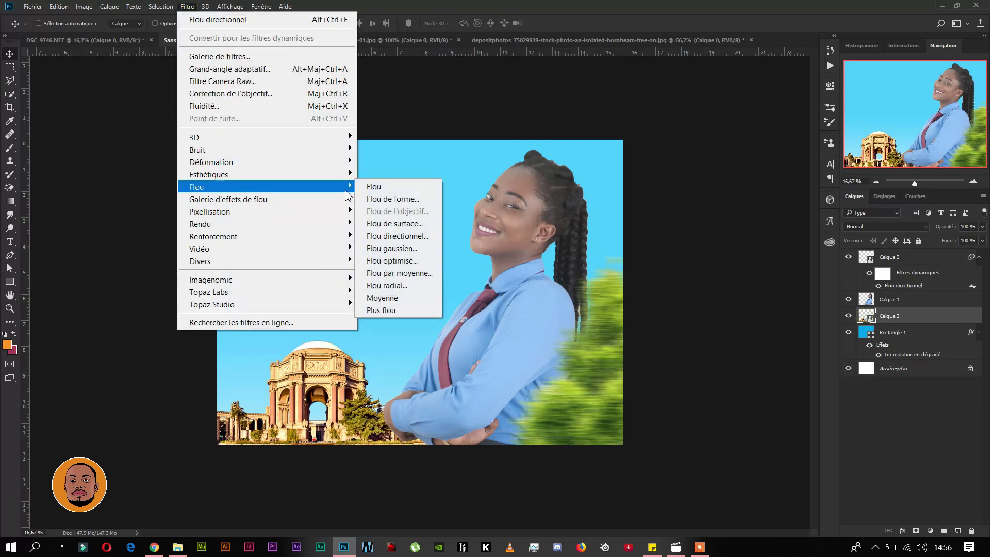
click(390, 248)
drag(691, 293, 661, 288)
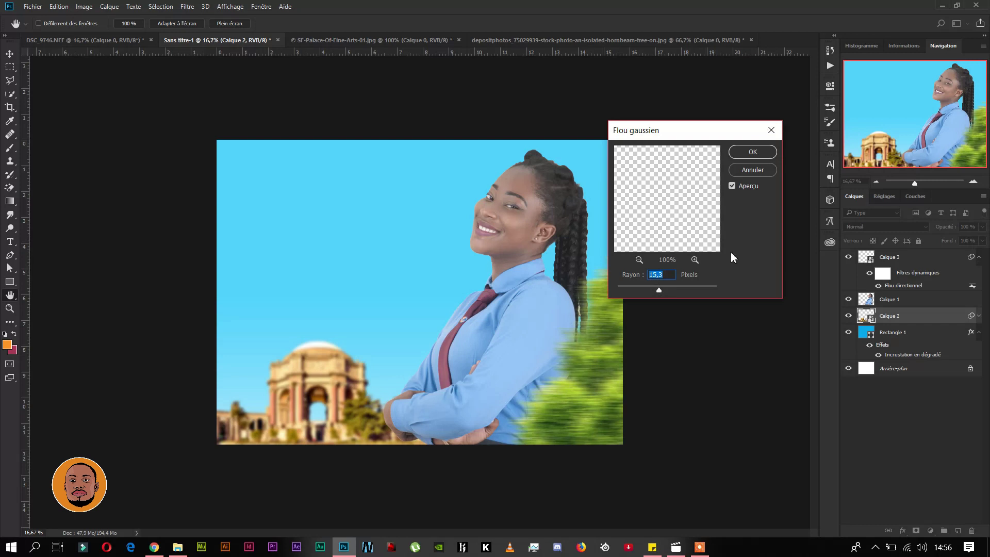
key(Return)
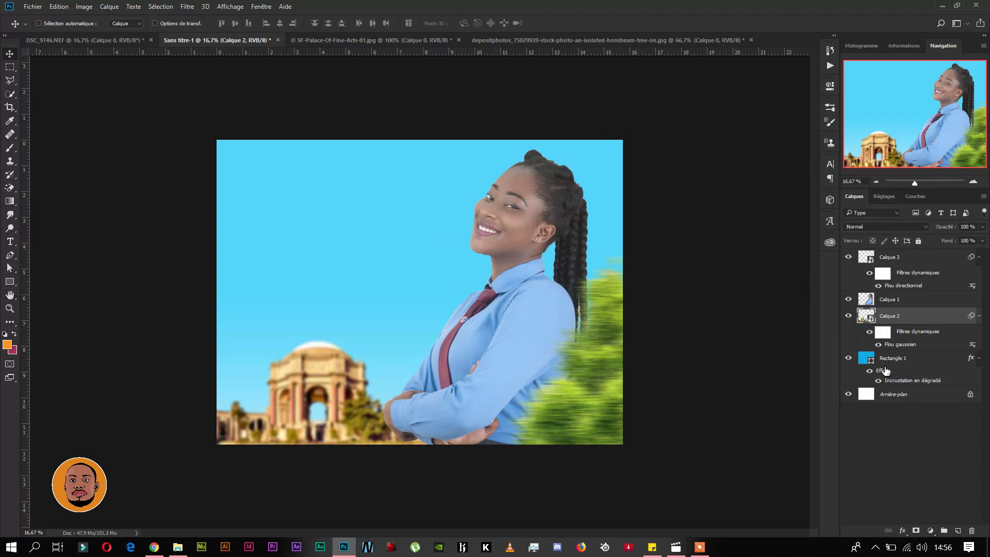
Add a new layer directly above Rectangle 1 and choose the 727 px cloud tip for the Brush tool
click(896, 355)
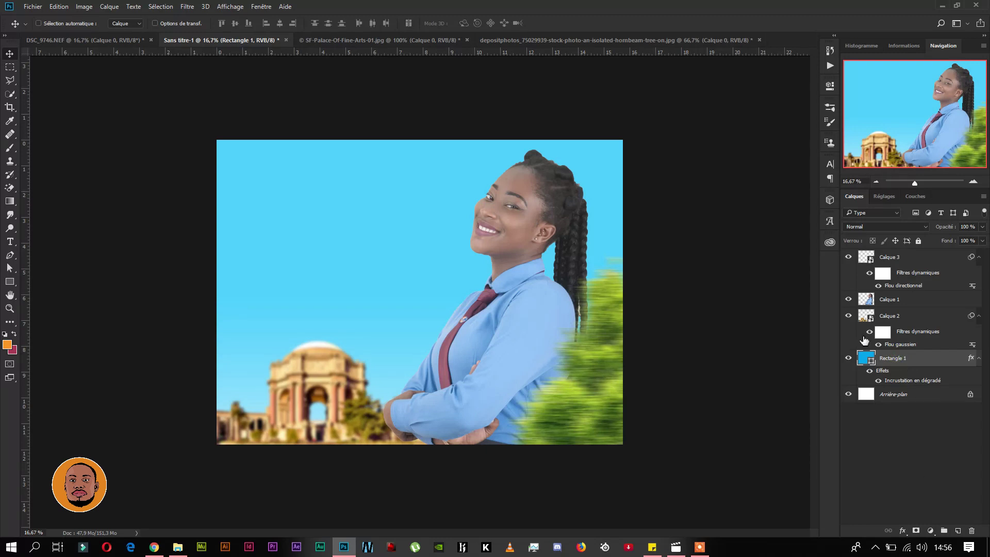
click(958, 531)
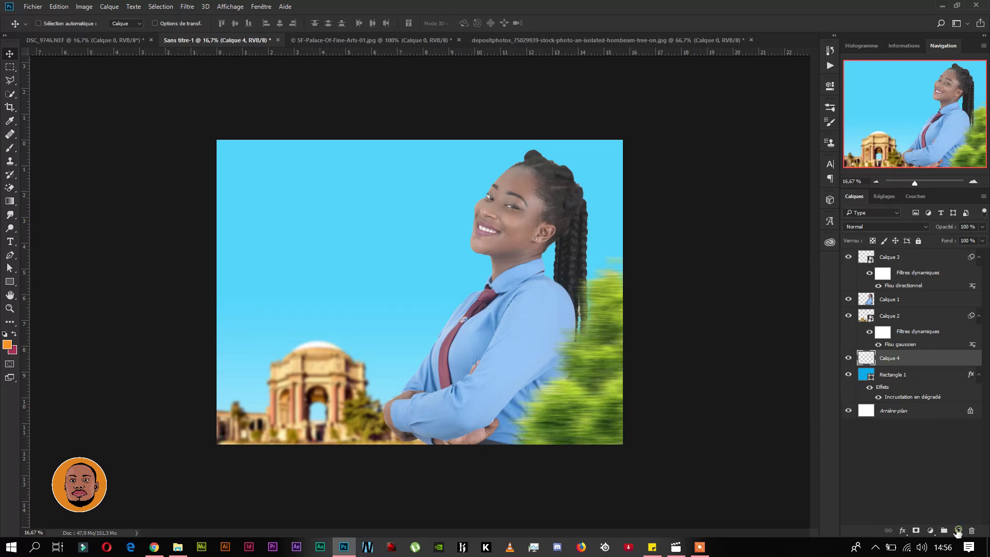
right_click(9, 148)
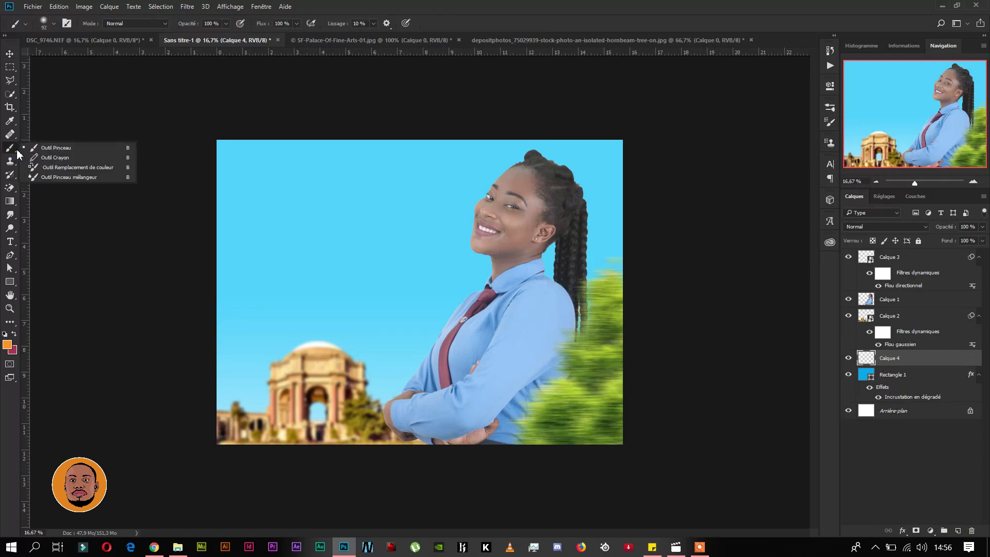
click(62, 149)
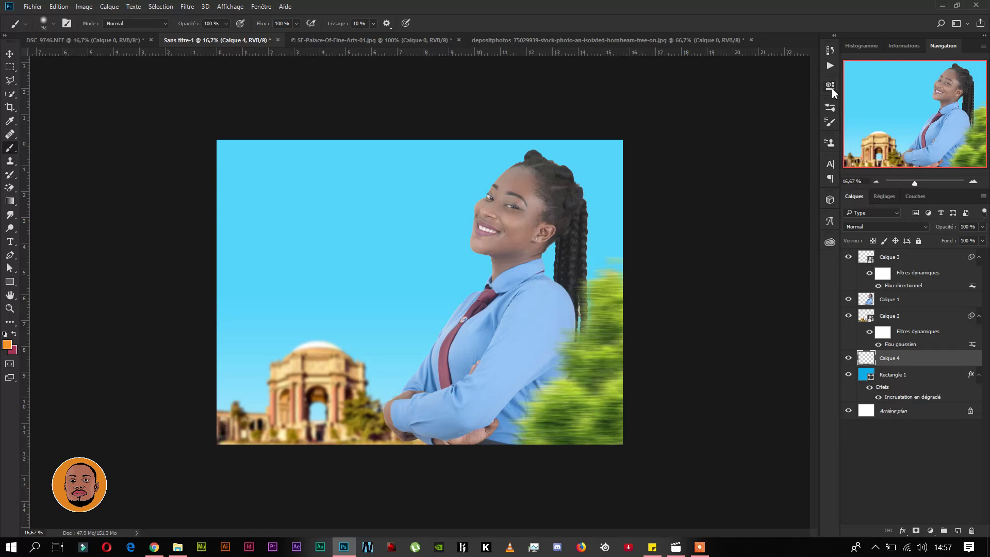
click(830, 109)
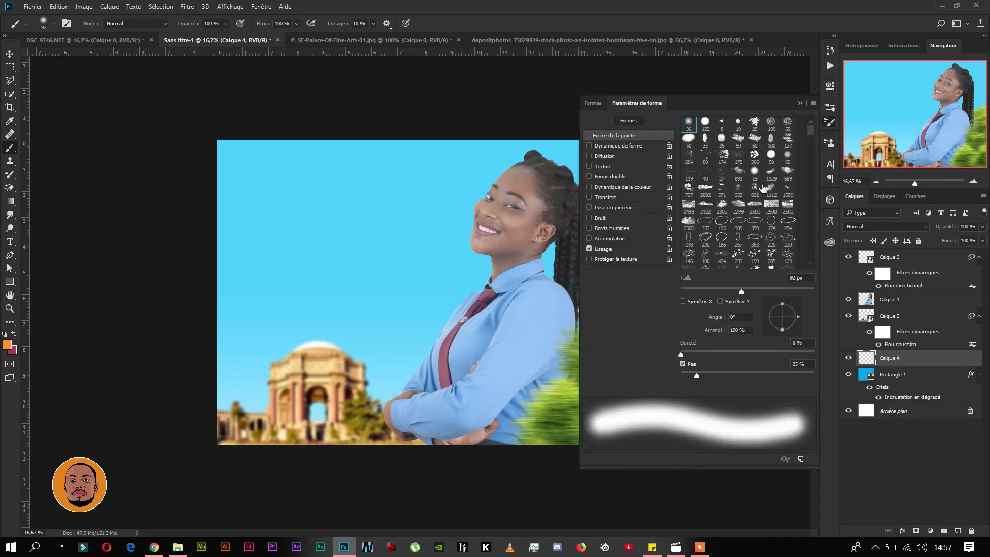
click(694, 191)
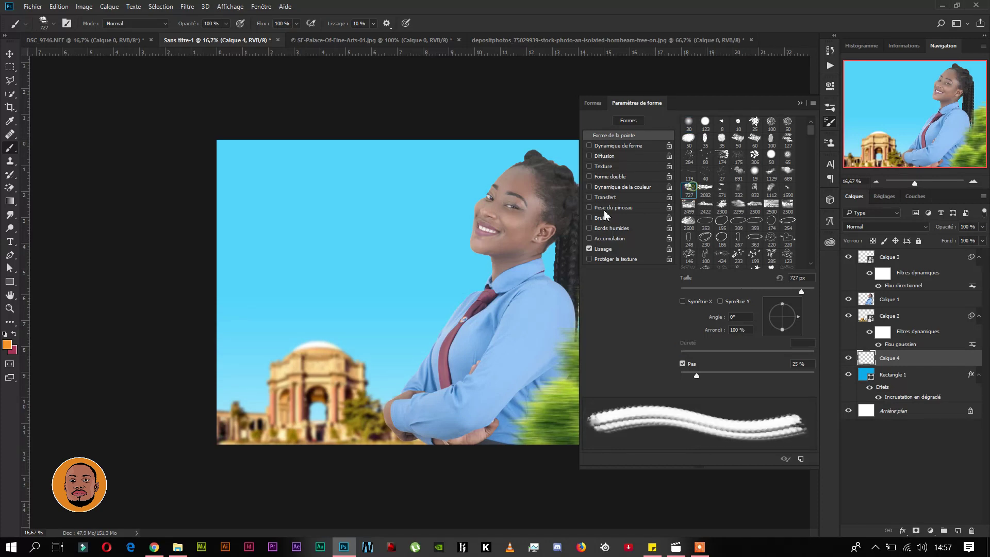
Set the foreground colour to white (ffffff), enlarge the brush to 2128 px, and stamp clouds in the sky's upper-left area
click(8, 345)
drag(763, 309, 649, 292)
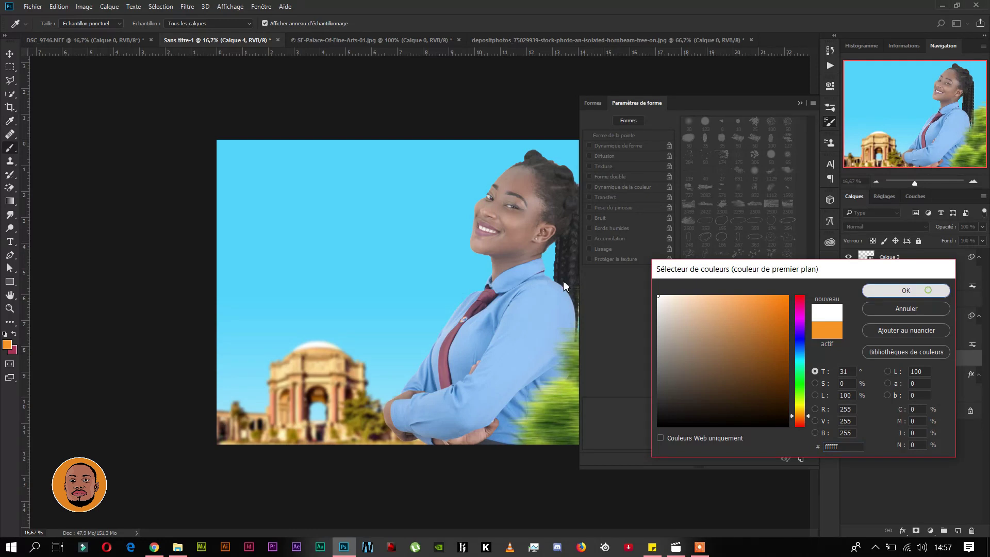
key(Return)
right_click(341, 249)
click(465, 276)
key(Return)
click(266, 170)
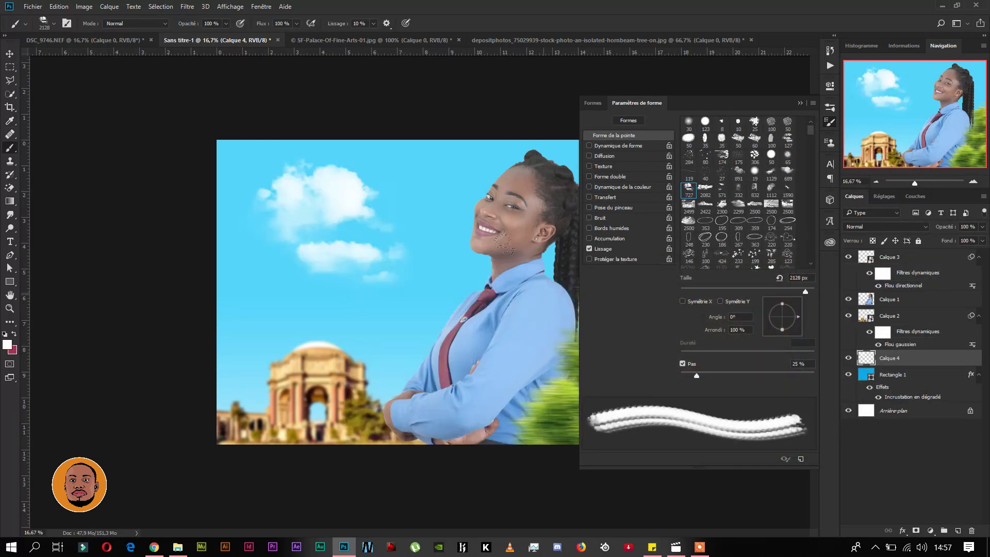
Add a new layer above Calque 4 and stamp a small white cloud beside the woman's face with the 571 px cloud tip
click(958, 530)
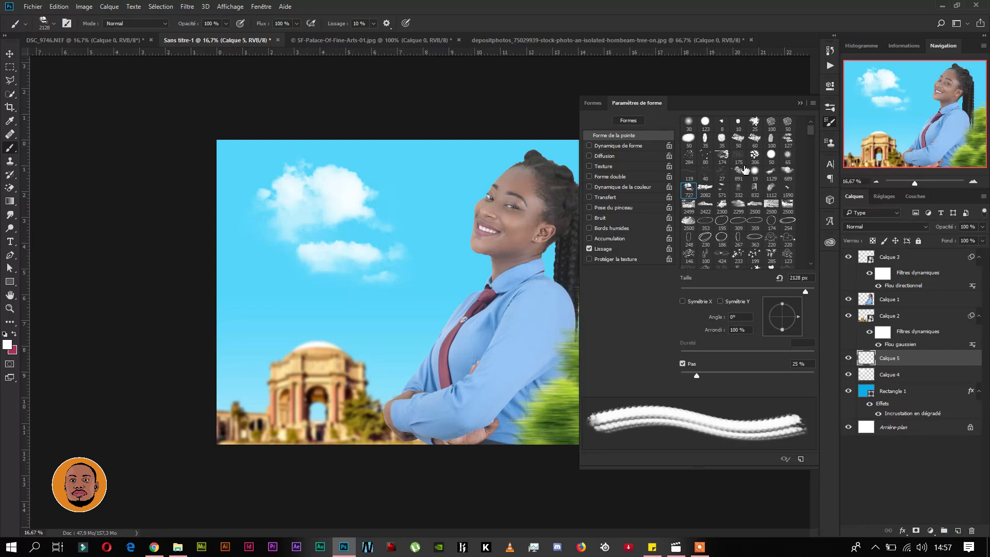
click(722, 189)
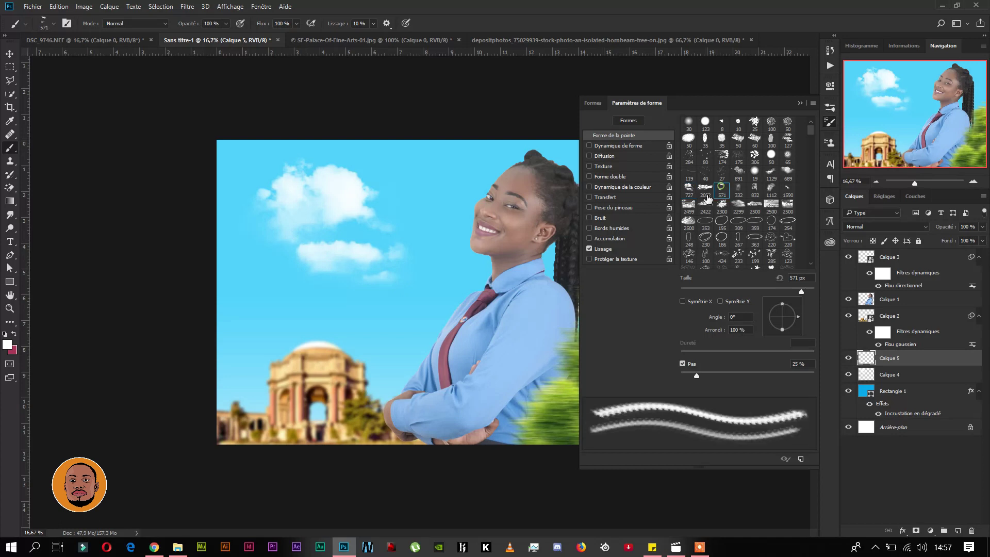
click(436, 239)
Add another layer above Calque 5 and stamp a white cloud above the palace with the 891 px cloud tip
click(958, 530)
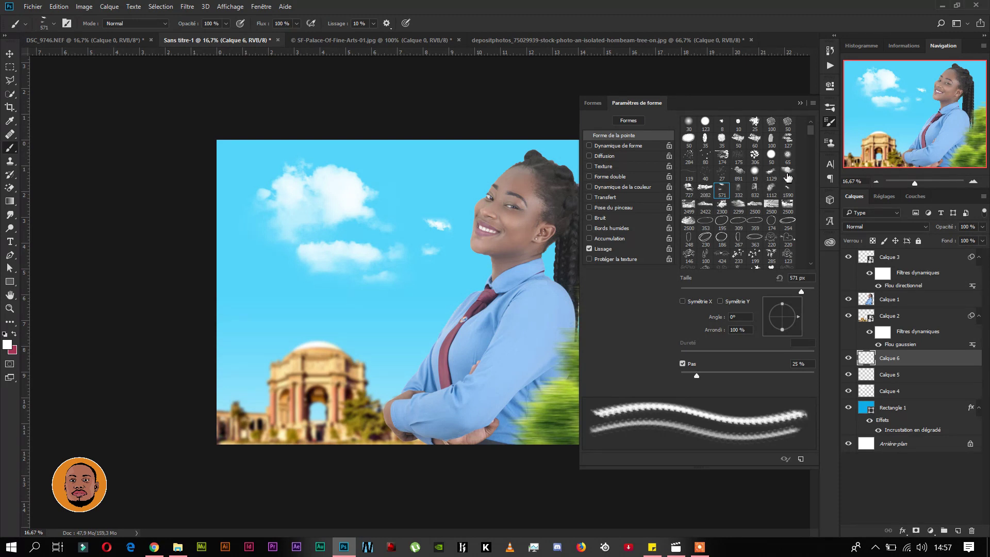
click(742, 175)
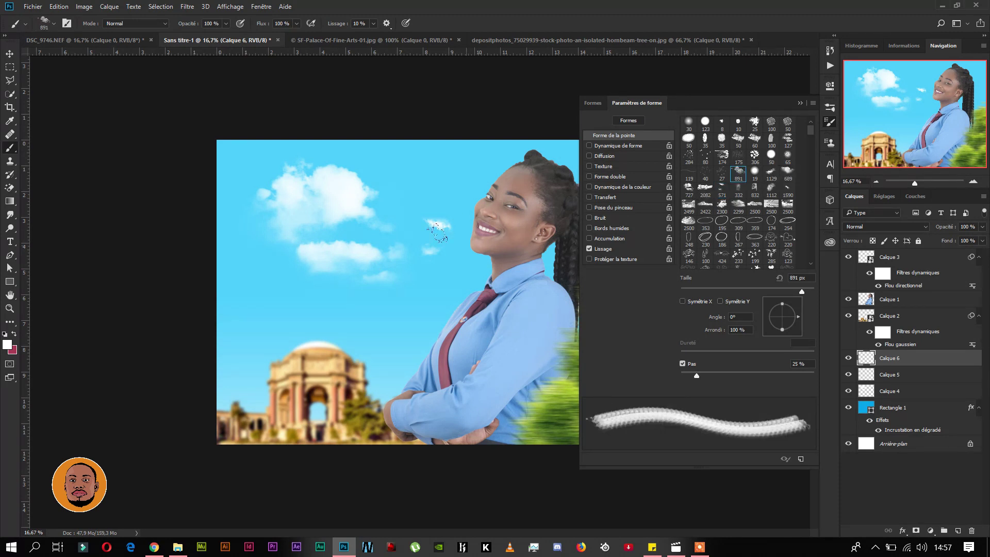
click(366, 315)
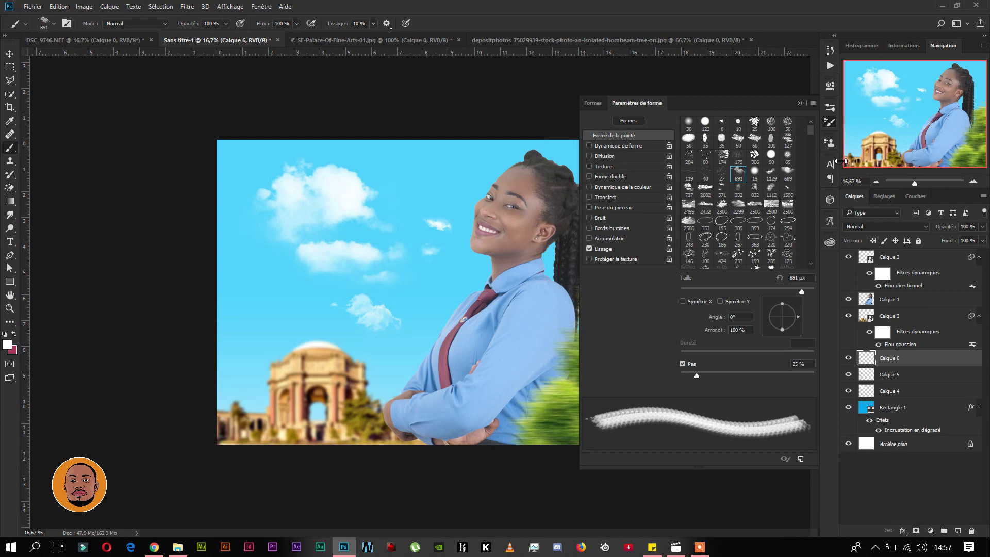
click(800, 103)
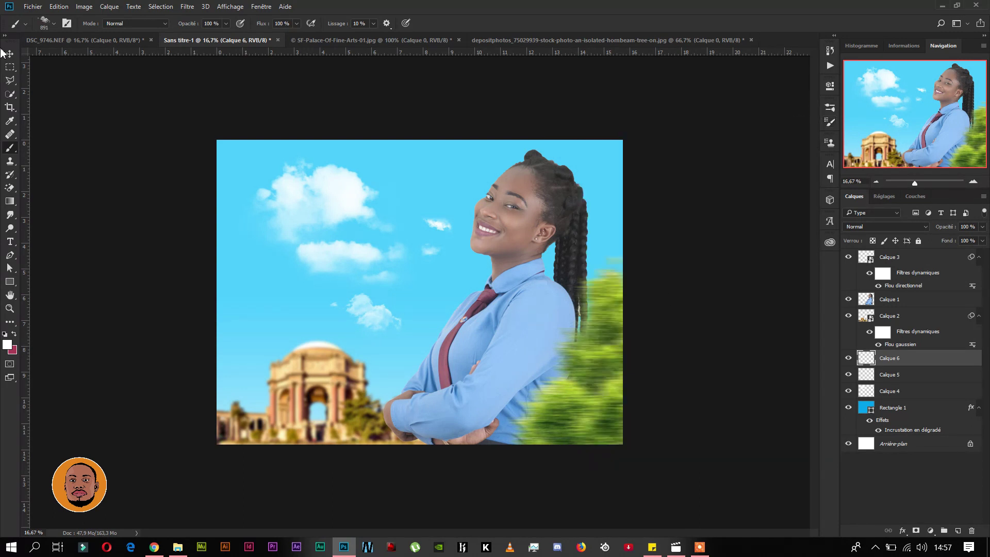
Enlarge the Calque 6 cloud and move it behind the woman's head toward the canvas's upper-right corner
key(v)
key(ctrl+t)
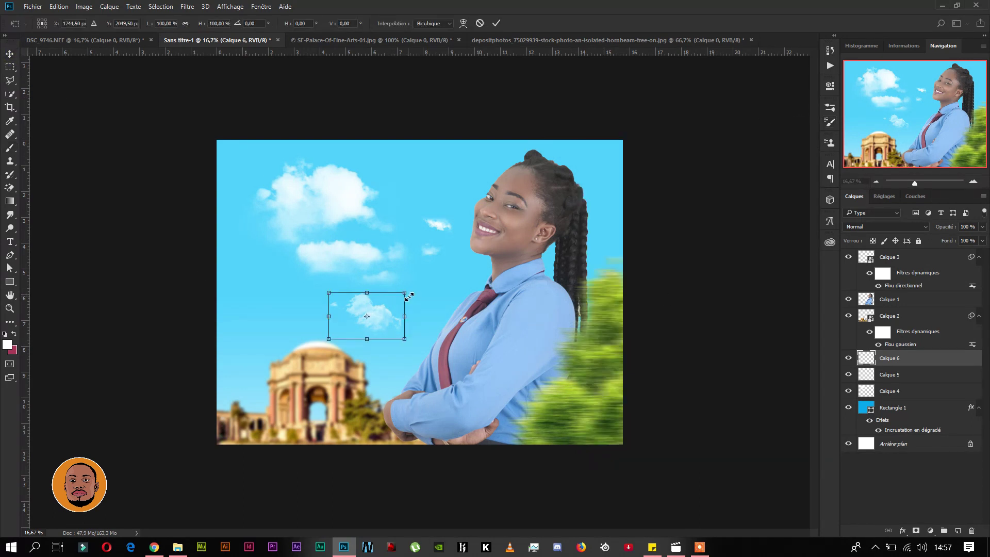
drag(407, 295, 662, 205)
key(Return)
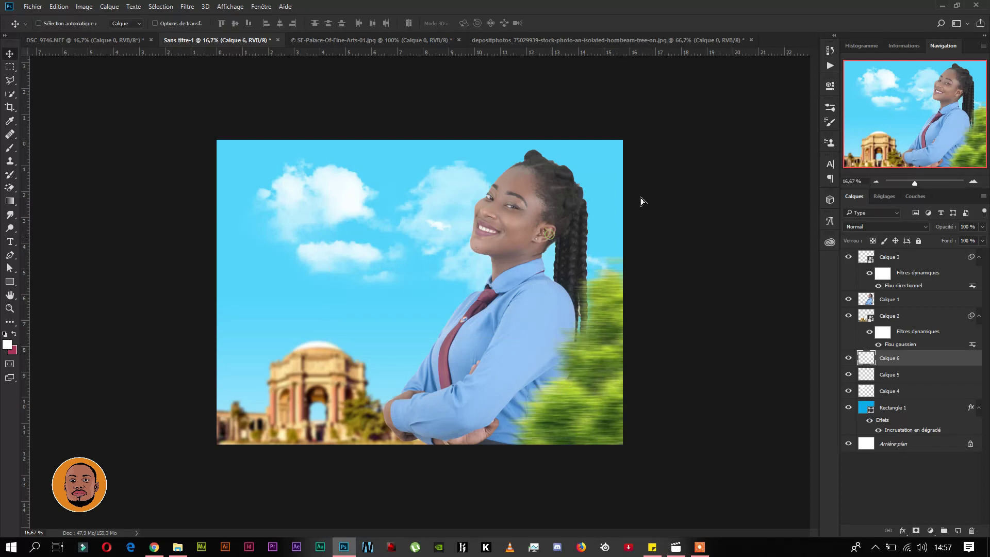
key(ctrl+z)
Move the Calque 4 clouds down toward the canvas's left edge and enlarge them above the palace
ctrl+click(309, 233)
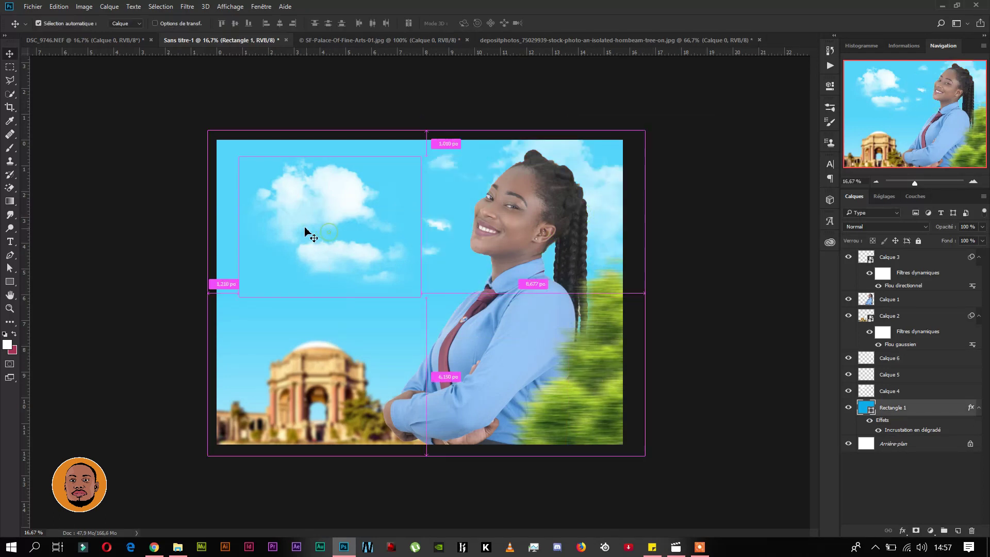
drag(327, 226, 271, 302)
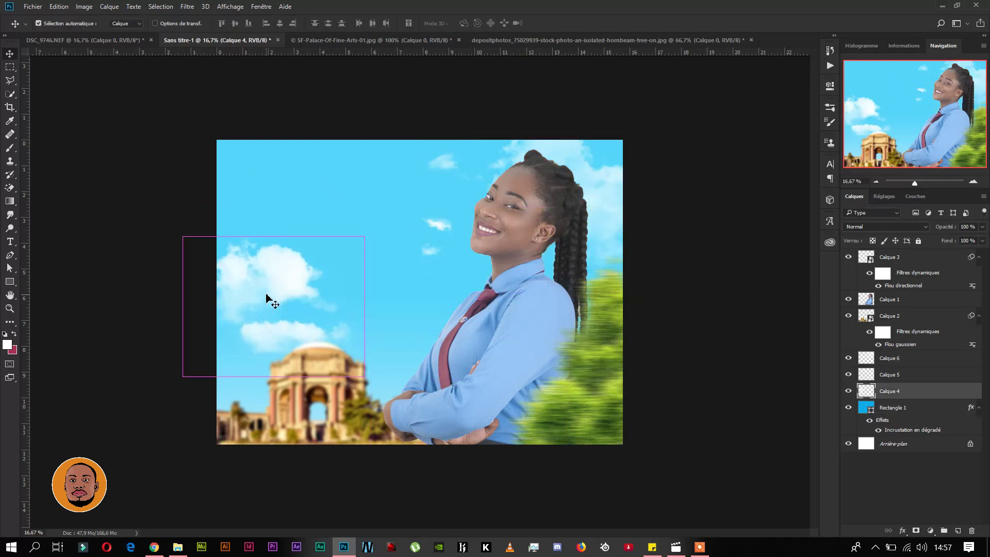
key(ctrl+t)
drag(365, 236, 446, 227)
key(Return)
Enlarge the Calque 5 cloud and position it partly behind the woman's face and shoulder
ctrl+click(444, 227)
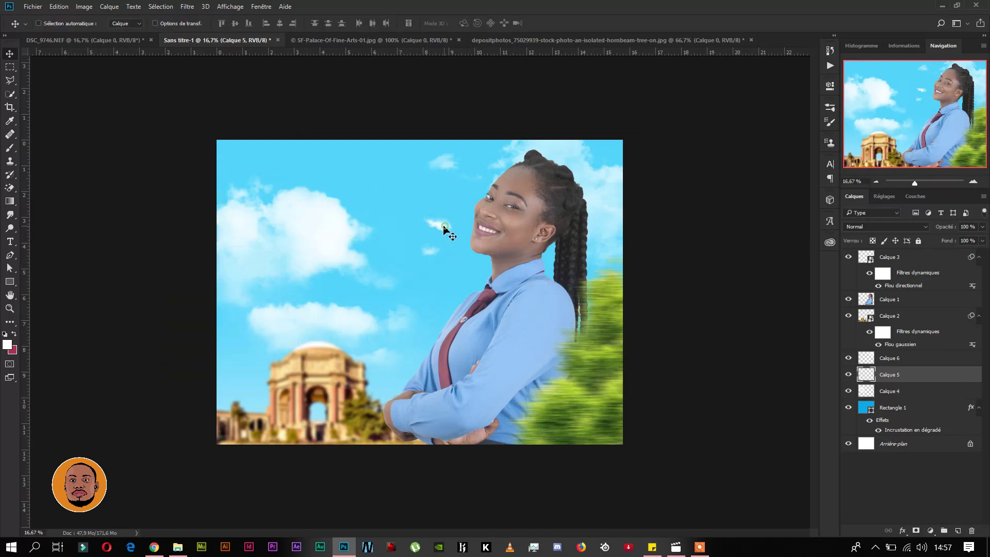
key(ctrl+t)
drag(458, 266, 545, 377)
key(Return)
drag(549, 324, 480, 267)
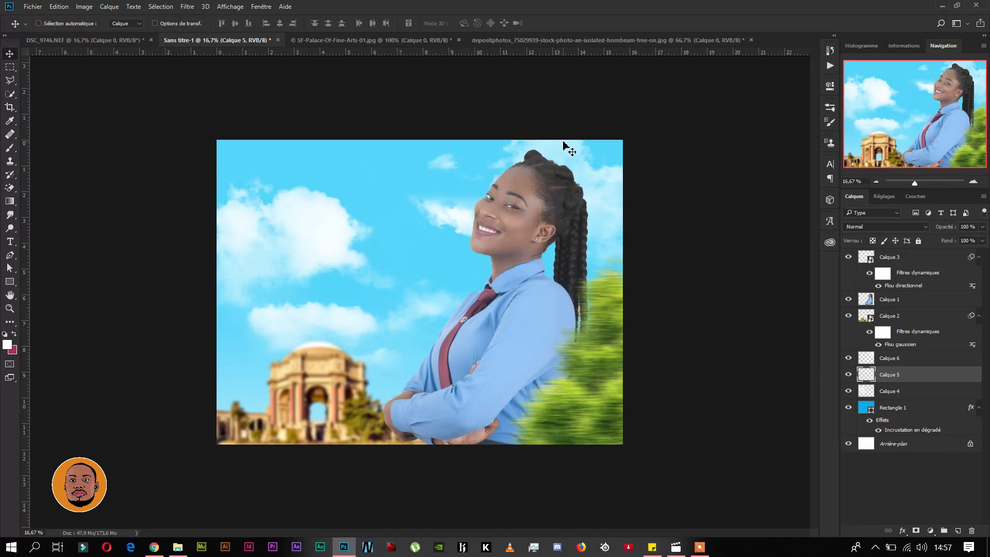
Add a new layer directly above Rectangle 1 and choose the soft round 30 px tip for the Brush tool
click(913, 410)
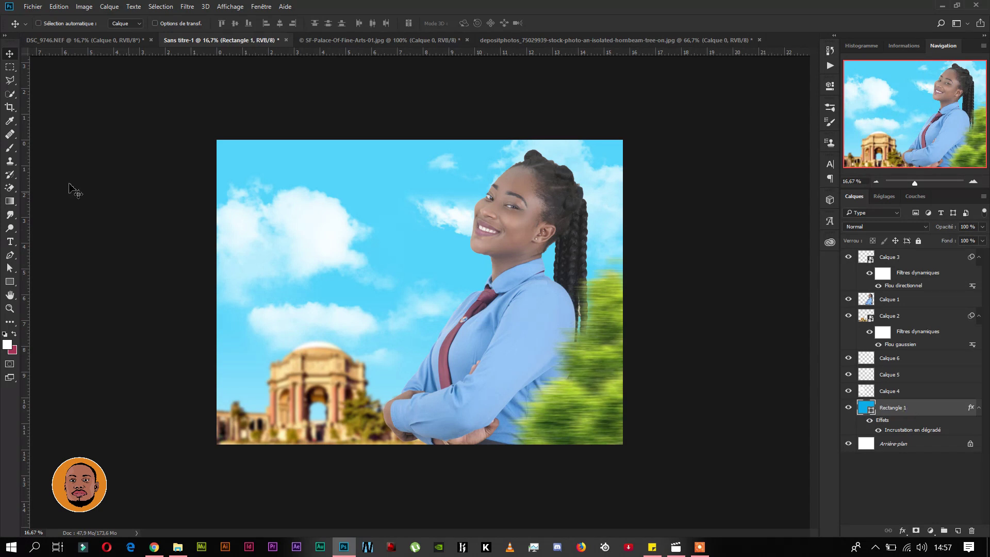
click(10, 149)
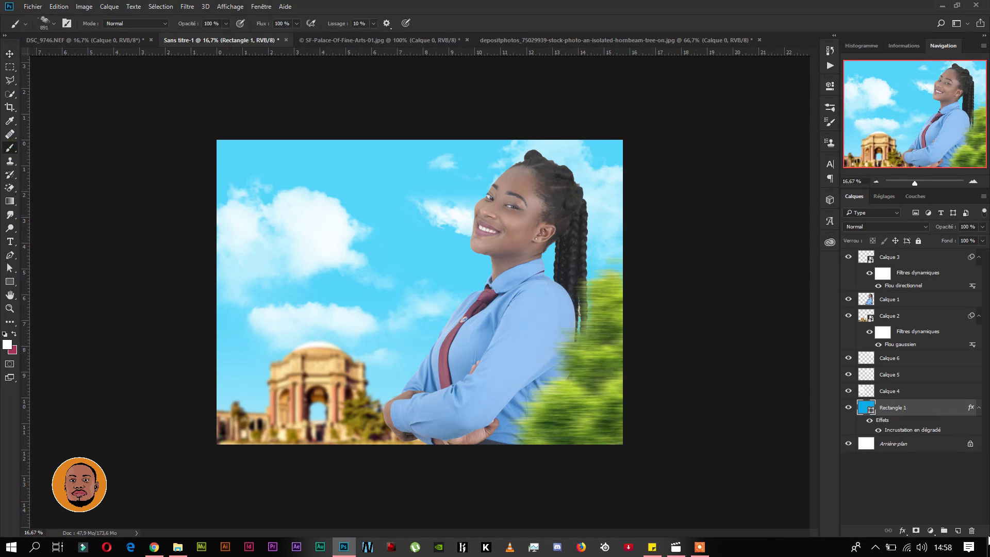
click(958, 530)
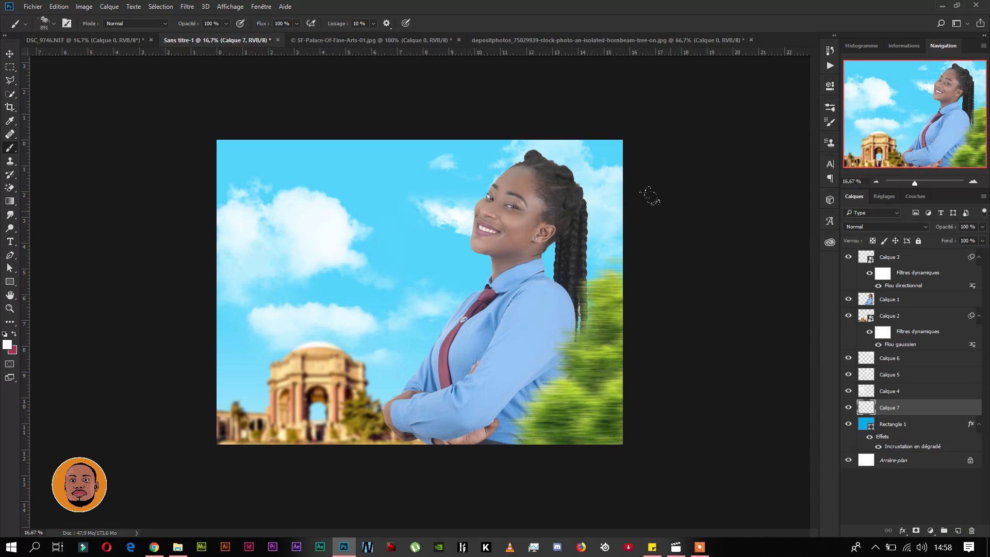
click(834, 110)
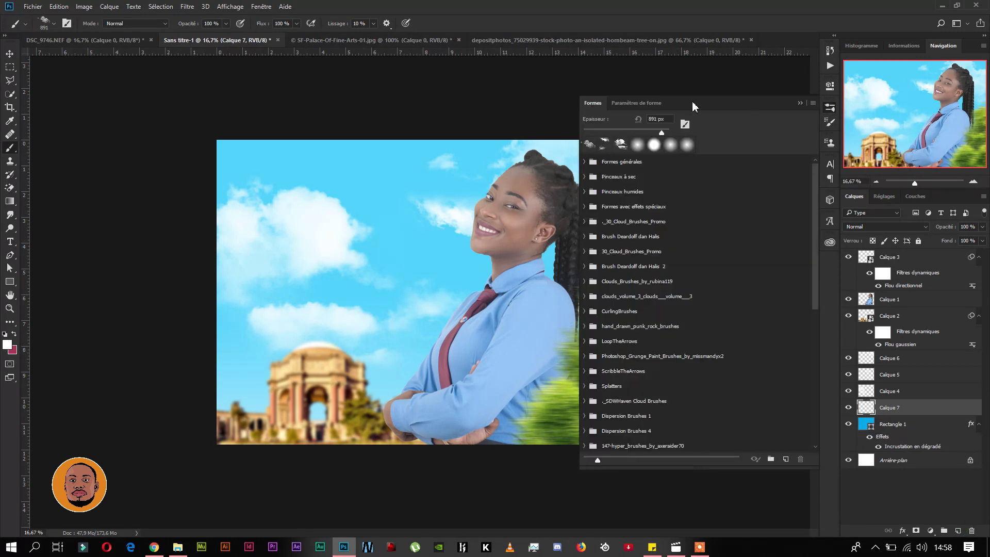
click(653, 103)
click(689, 123)
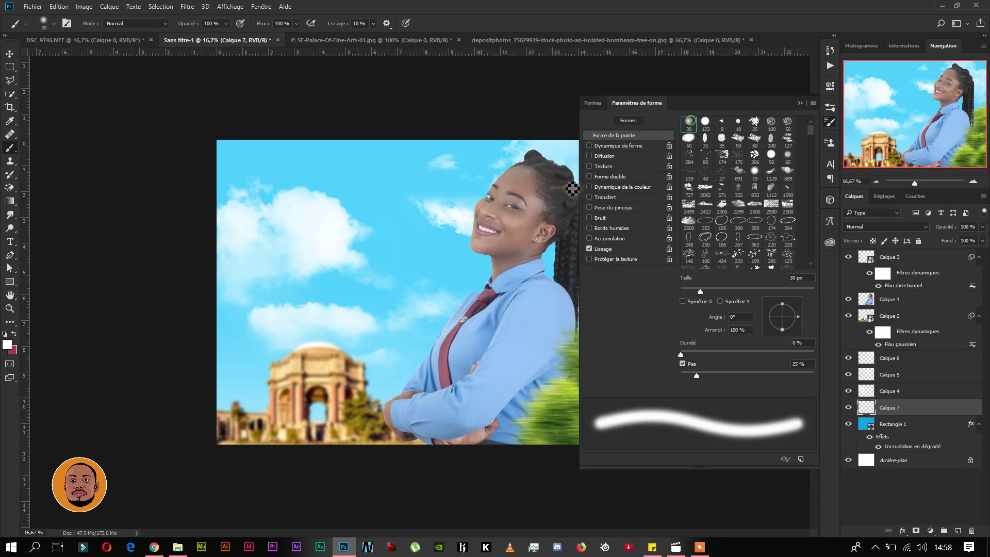
Enlarge the soft brush to 459 px and stamp a white glow in the sky between the large cloud and the woman
right_click(387, 216)
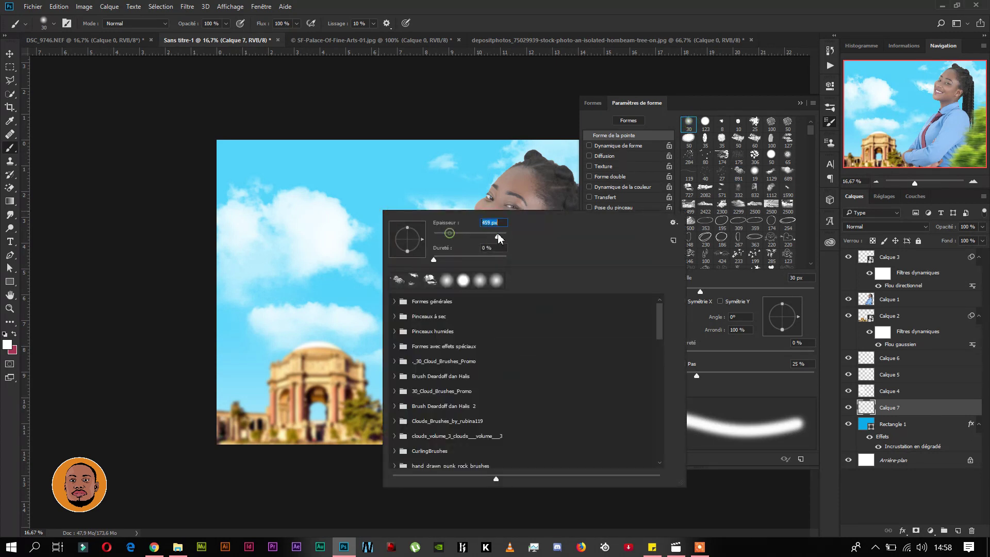
click(361, 188)
click(362, 185)
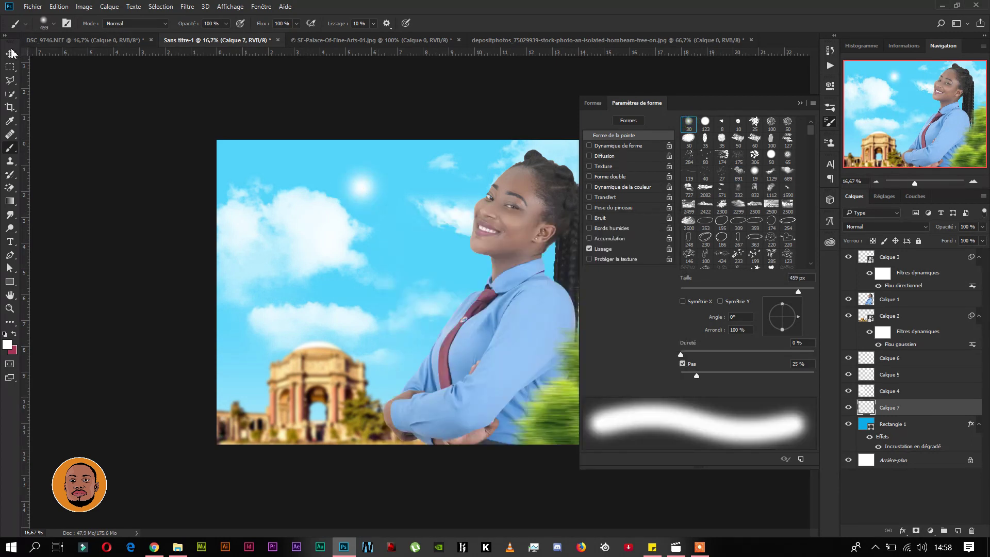
Scale the Calque 7 glow up to about 767 % and move it into the canvas's upper-left corner
click(11, 53)
key(ctrl+t)
mouse_move(398, 208)
mouse_down()
mouse_move(415, 234)
mouse_move(508, 235)
mouse_up()
key(ctrl+z)
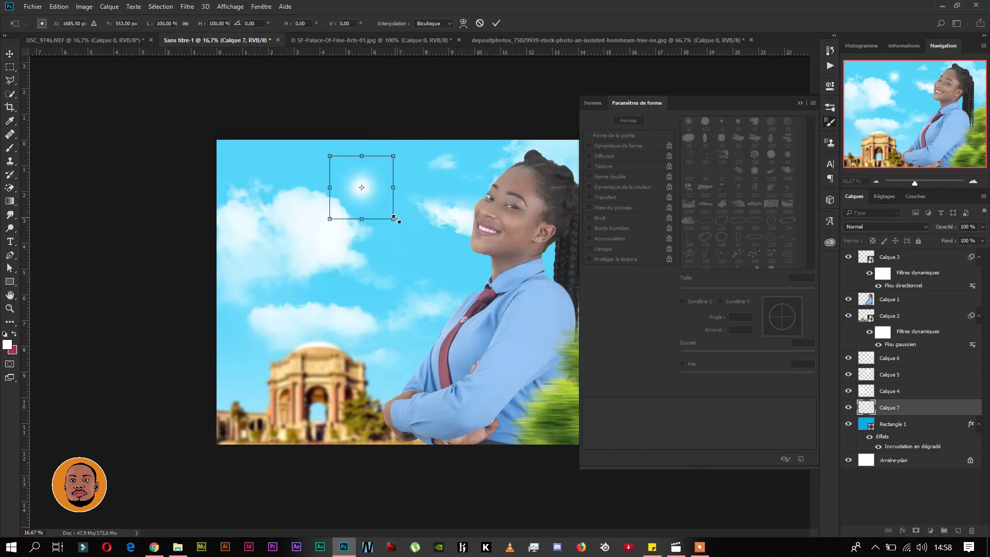
drag(394, 219, 610, 437)
drag(457, 298, 229, 195)
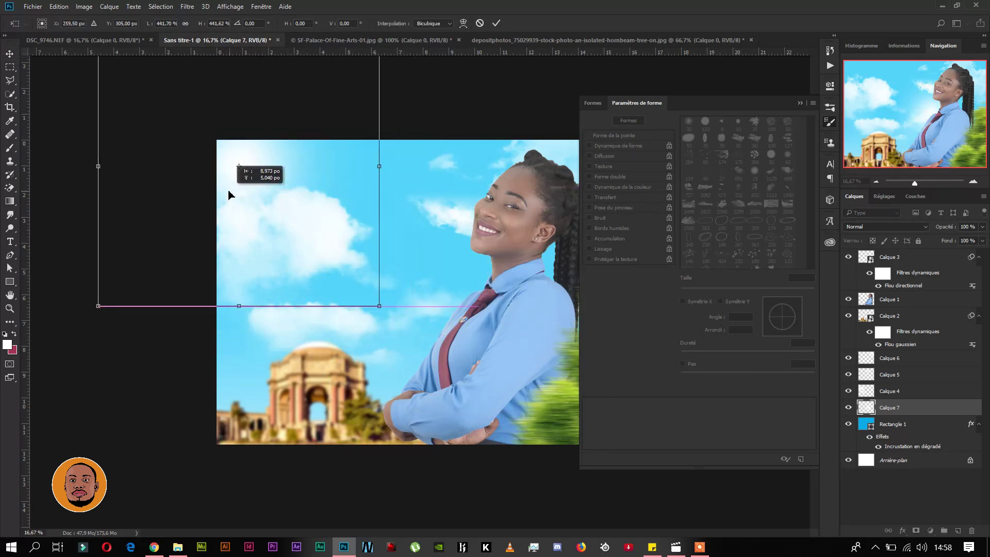
drag(382, 304, 612, 475)
drag(479, 291, 357, 219)
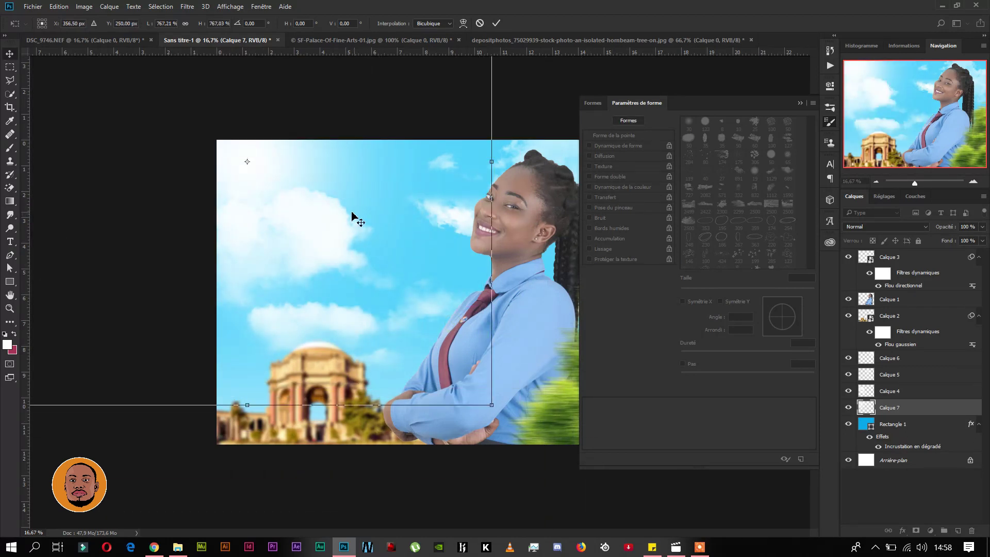
key(Return)
Move the Calque 4 clouds down so they sit lower behind the palace
mouse_move(294, 197)
mouse_down()
mouse_move(323, 288)
mouse_move(318, 311)
mouse_move(317, 303)
mouse_up()
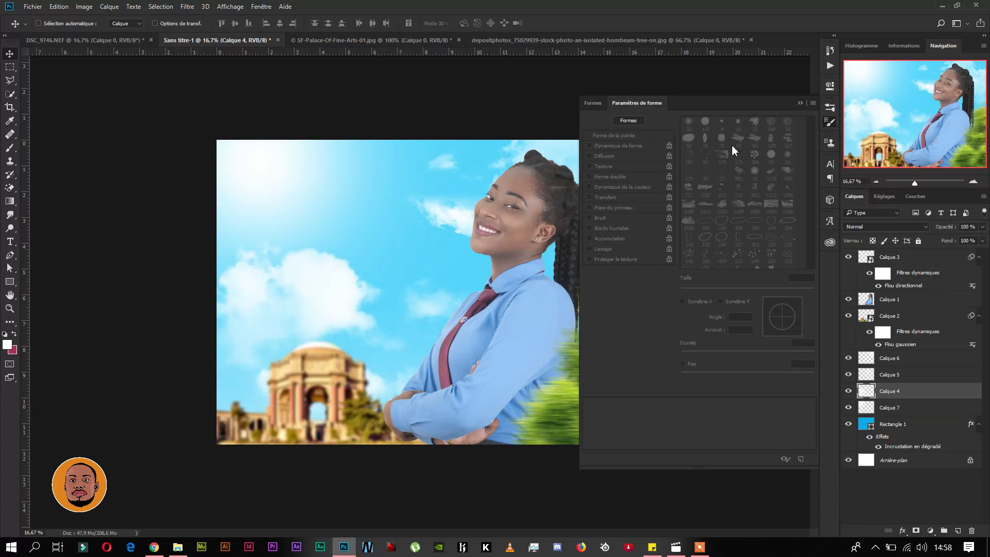
click(800, 103)
Enlarge the Calque 7 glow further around the sky's upper-left corner and reduce its opacity to 61 %
ctrl+click(287, 177)
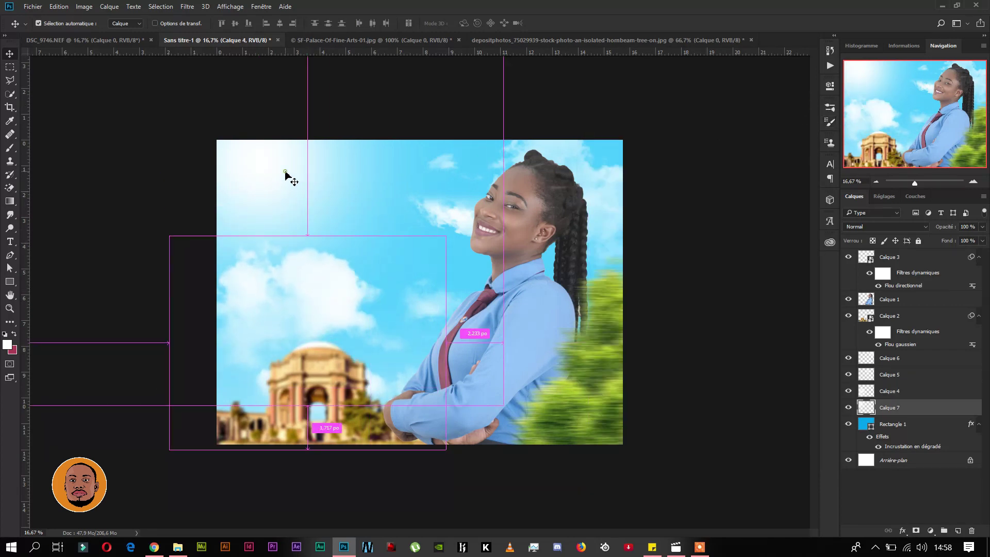
key(ctrl+t)
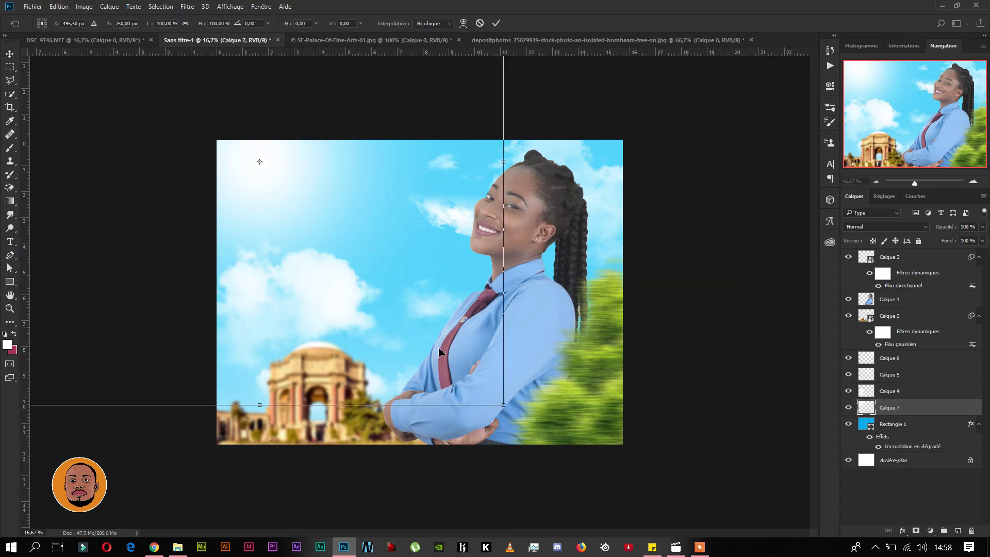
drag(505, 407, 634, 515)
drag(441, 329, 413, 271)
key(Return)
click(982, 227)
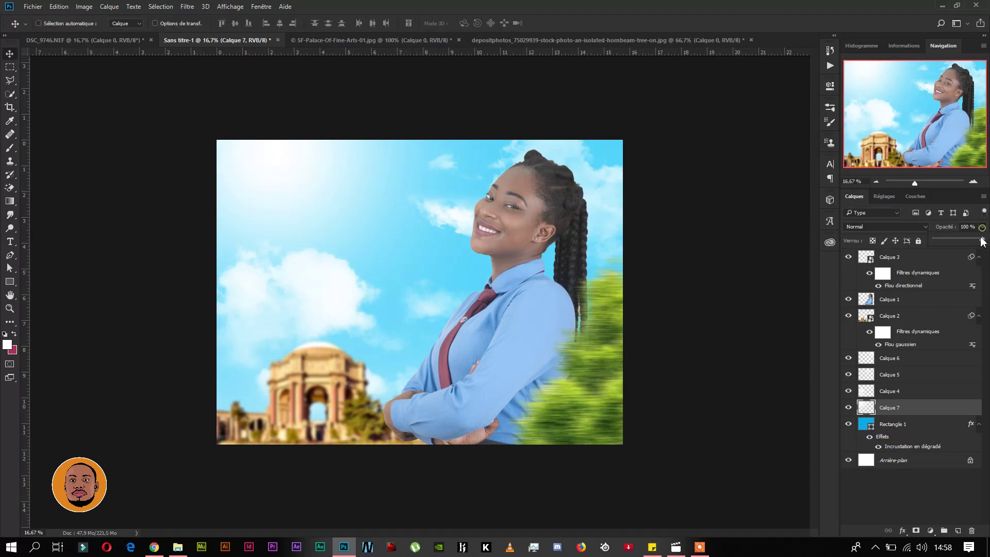
drag(971, 240, 970, 241)
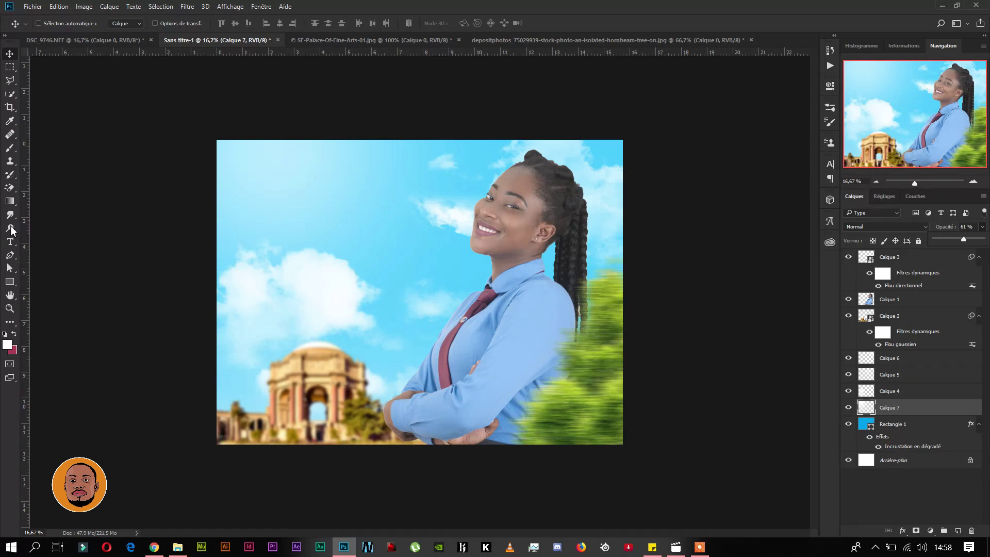
Add the text "Bienvenue" in the upper-left area of the sky
click(10, 242)
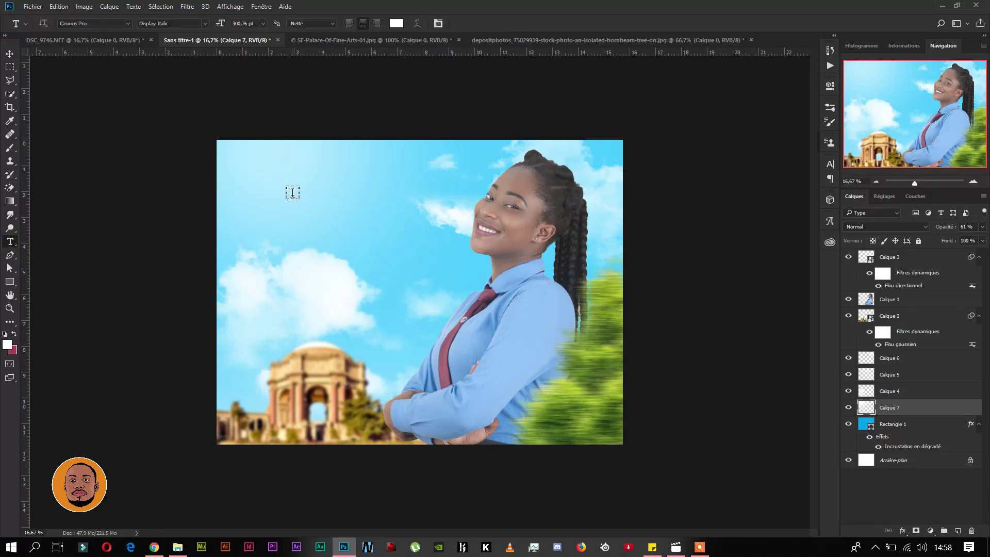
click(256, 191)
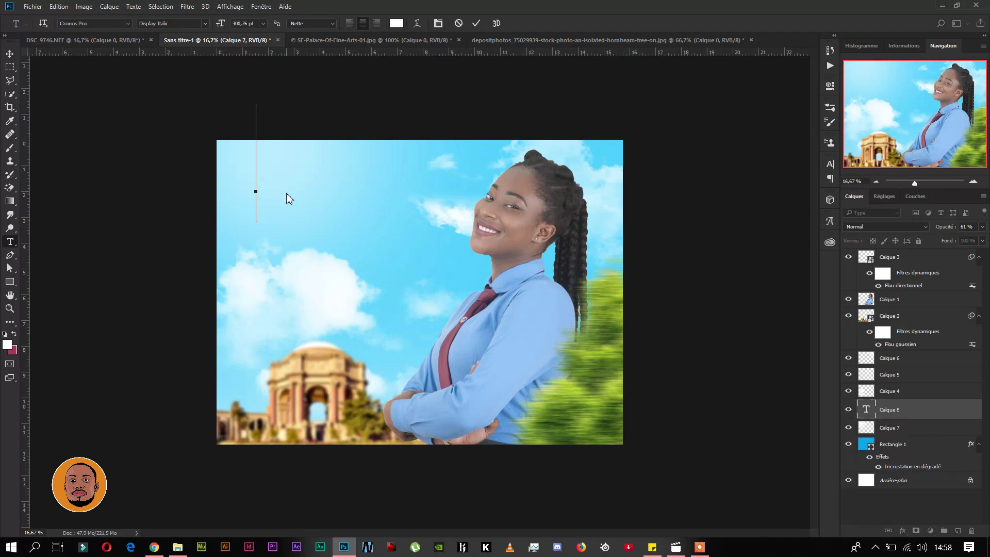
text(Bien )
text(venue)
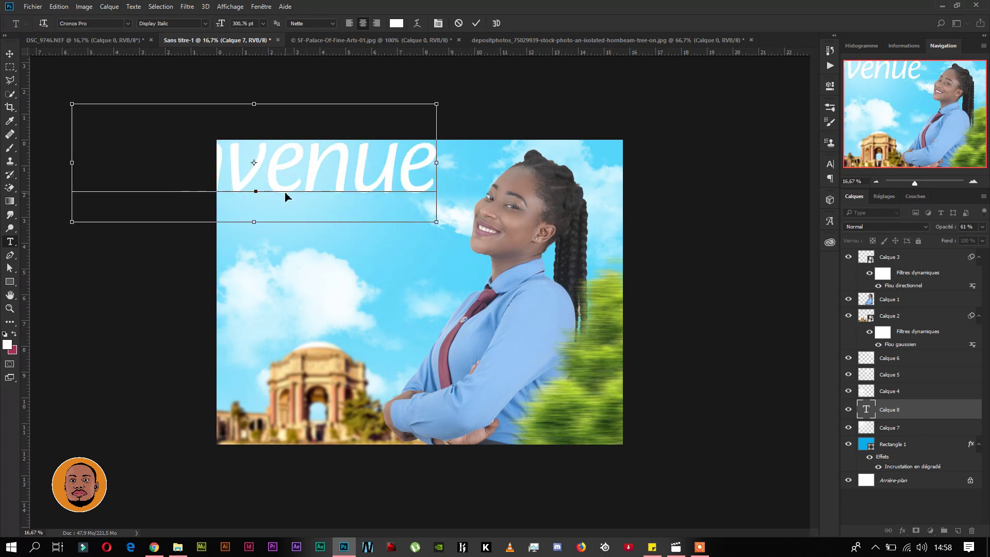
Format the whole Bienvenue text in black (000000), left-aligned, at a font size of 171.76 pt
key(ctrl+a)
click(392, 24)
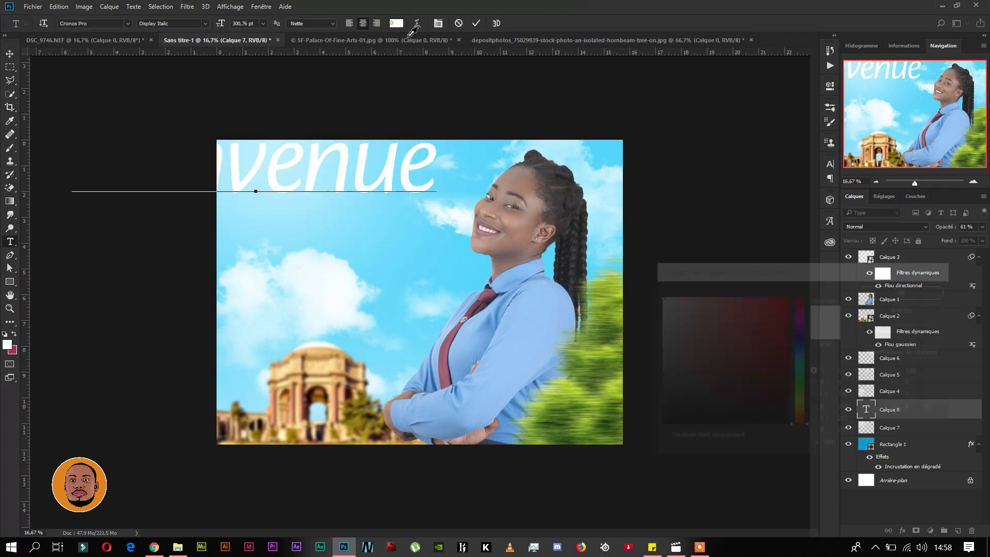
drag(704, 343, 658, 426)
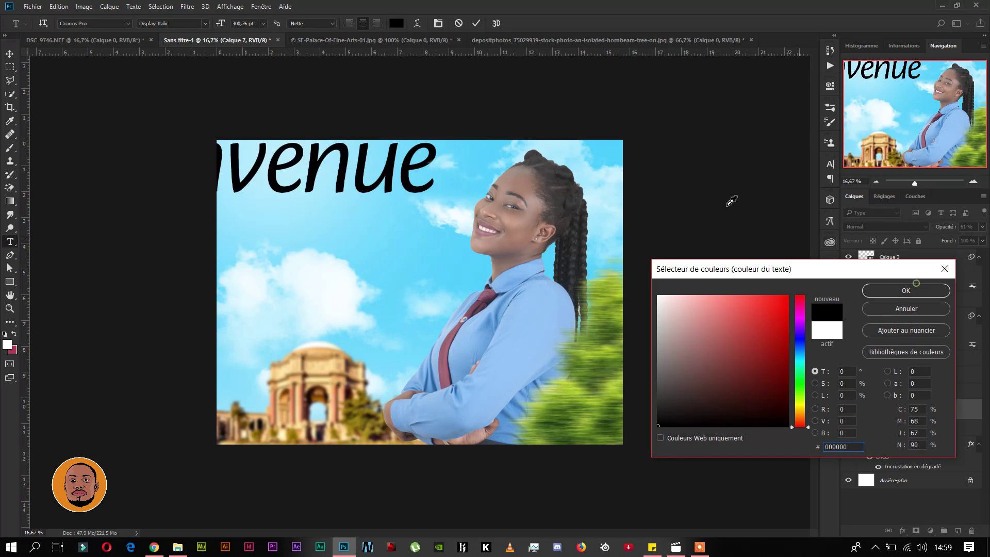
click(876, 290)
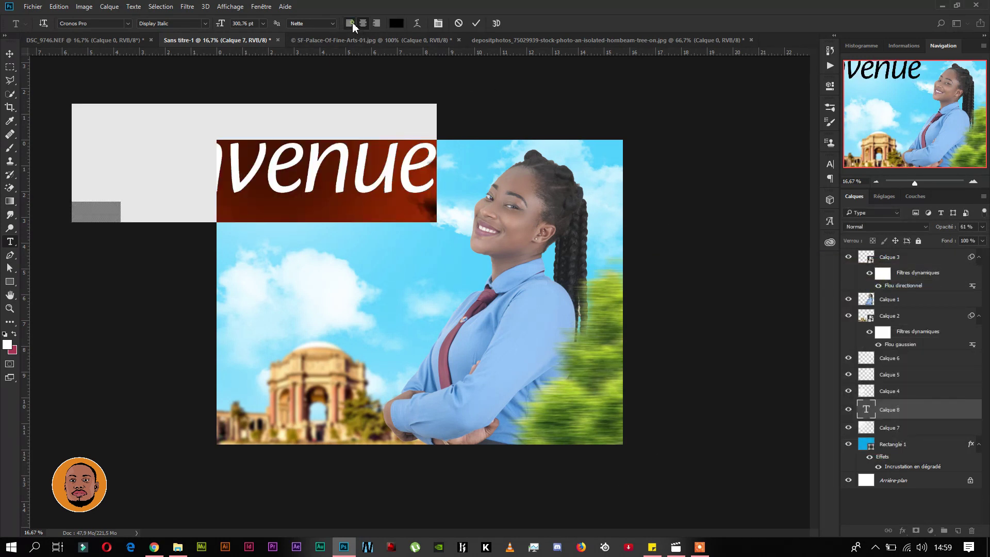
click(351, 24)
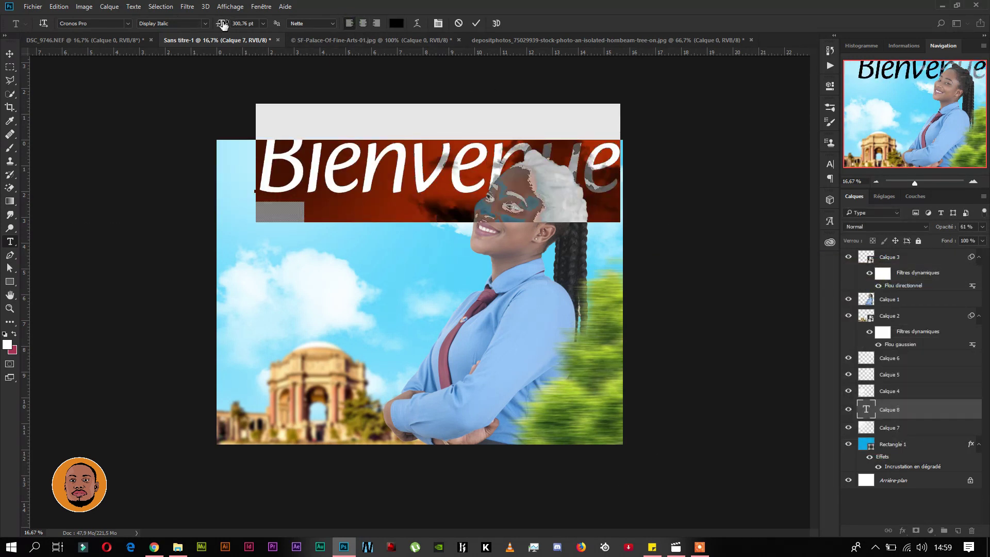
drag(223, 27, 157, 23)
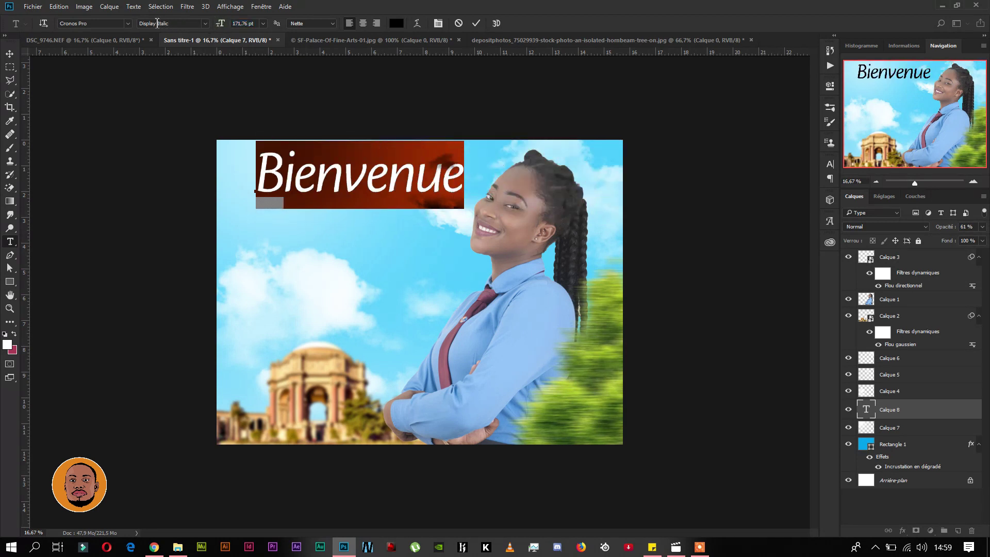
Reduce the Bienvenue text to 119.76 pt and move it down and left in the sky, clear of the page's upper edge
drag(217, 29, 197, 26)
click(10, 54)
drag(298, 185, 276, 210)
Set the font style of the whole Bienvenue text to Bold Subhead Italic
double_click(866, 409)
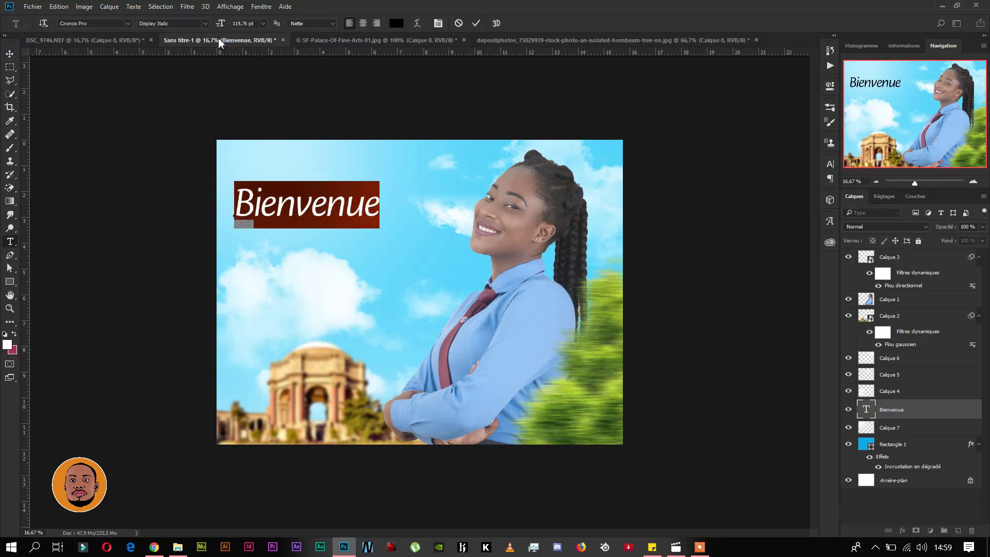
click(205, 25)
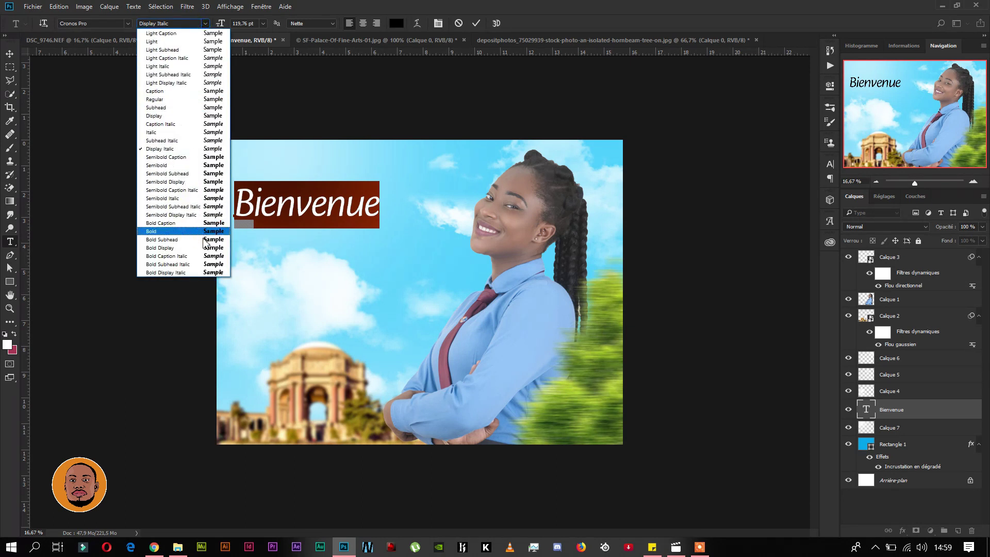
click(201, 264)
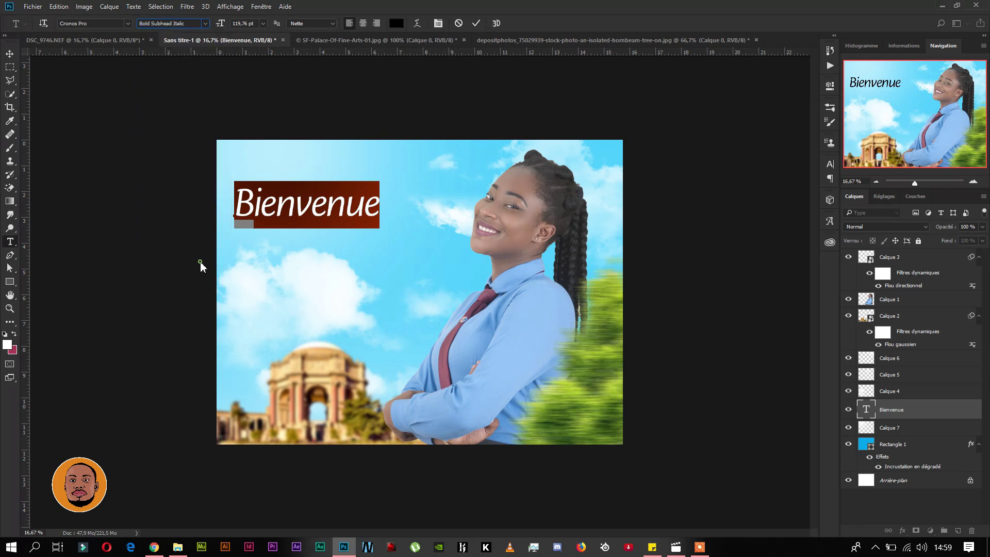
Move the Bienvenue text slightly up and right and scale it down to 84.83 pt
click(9, 53)
mouse_move(328, 213)
mouse_down()
mouse_move(338, 190)
mouse_move(352, 197)
mouse_move(324, 199)
mouse_move(334, 201)
mouse_up()
key(ctrl+t)
key(Return)
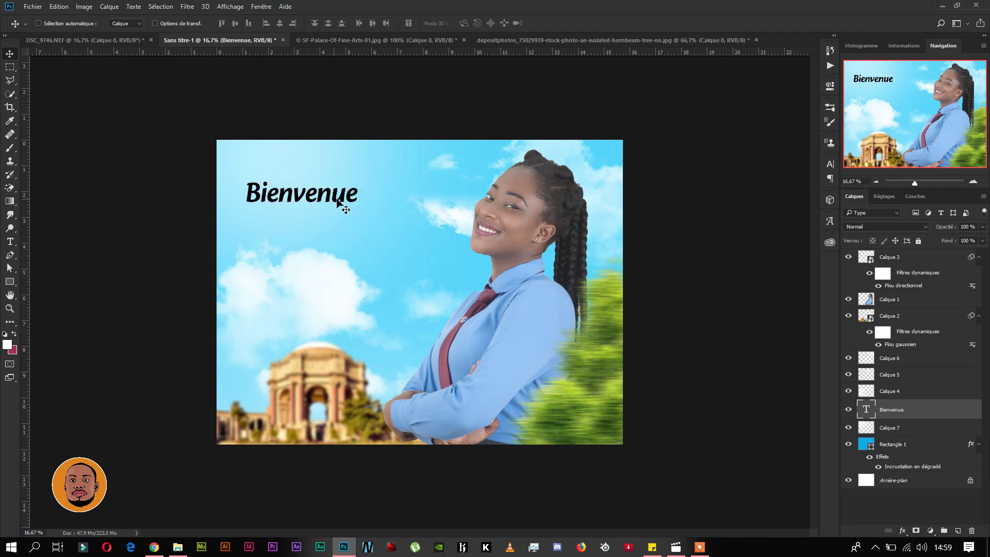
Recolor the whole Bienvenue text in muted dark blue (454d73)
double_click(870, 410)
click(402, 24)
drag(800, 315, 710, 367)
mouse_move(810, 351)
mouse_down()
mouse_move(810, 373)
mouse_move(809, 345)
mouse_up()
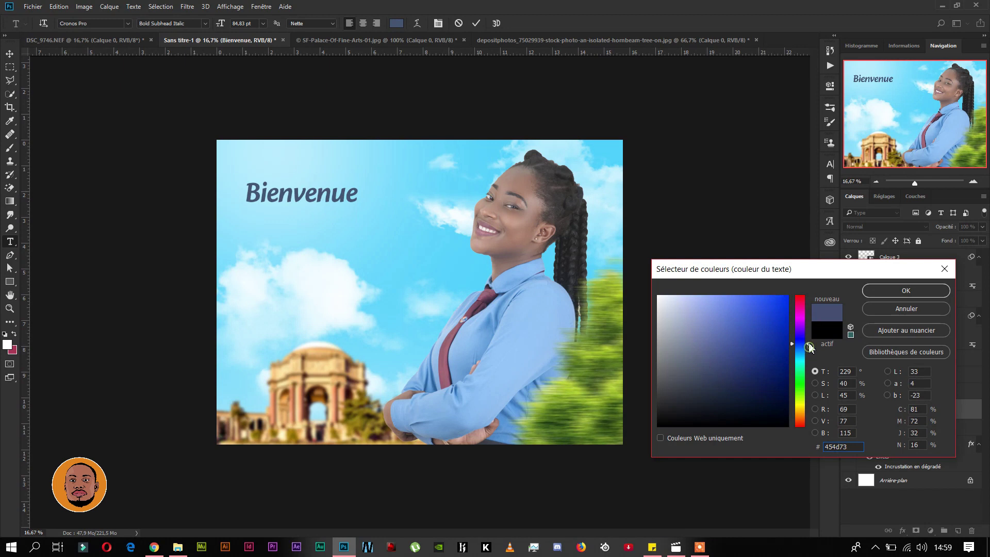
click(906, 291)
key(ctrl+Return)
key(v)
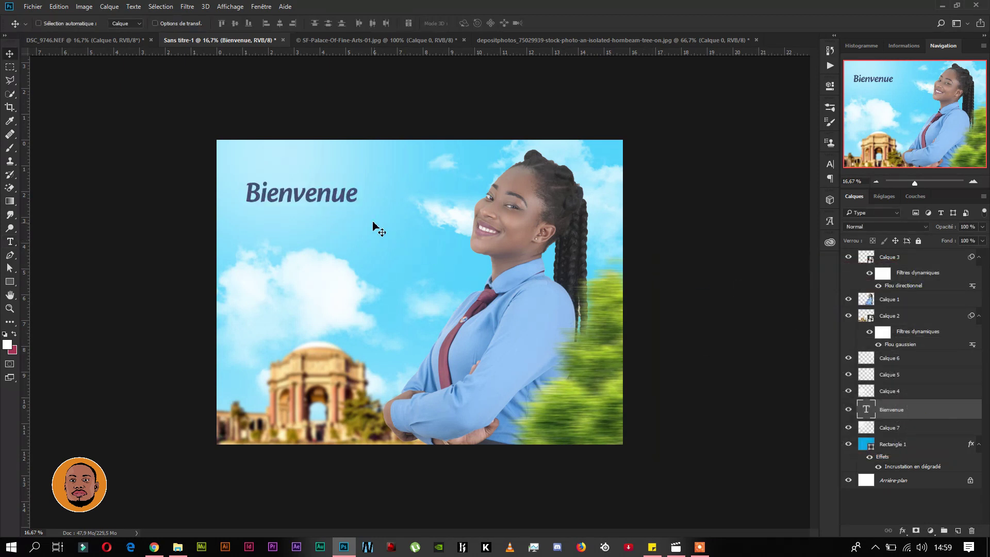
Recolor the whole Bienvenue text in white (ffffff)
double_click(866, 410)
click(396, 23)
click(607, 275)
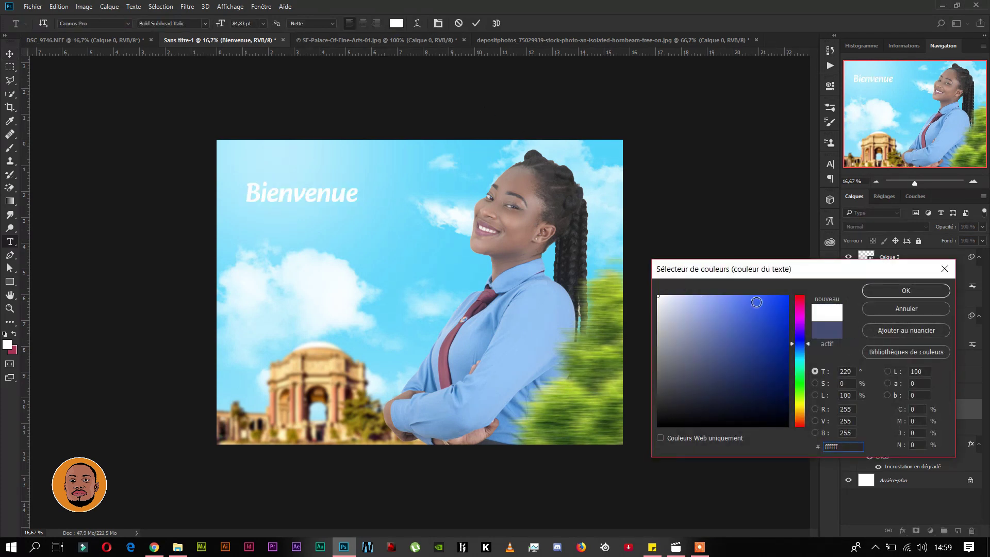
click(896, 296)
click(968, 408)
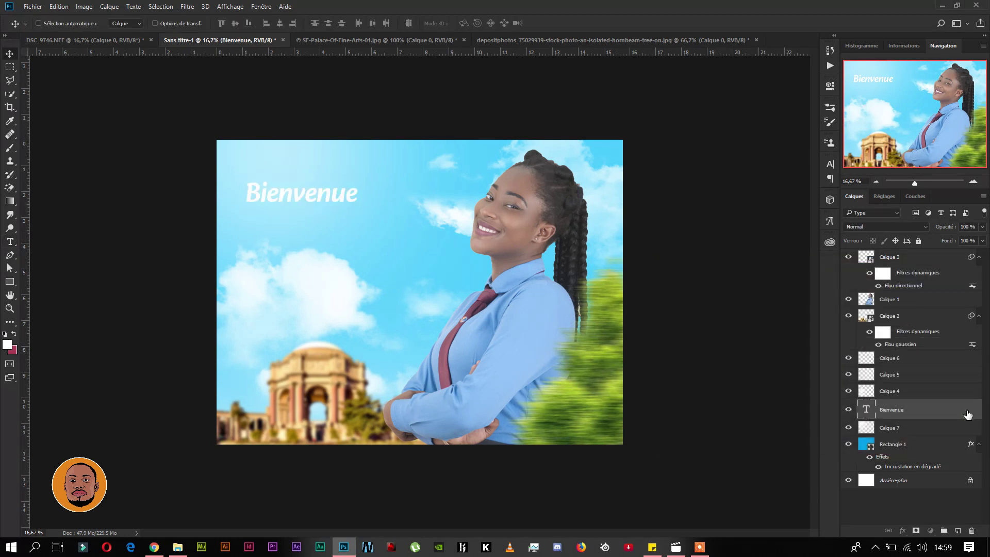
Try a drop shadow (Ombre portée) on the Bienvenue text layer
key(h)
double_click(949, 413)
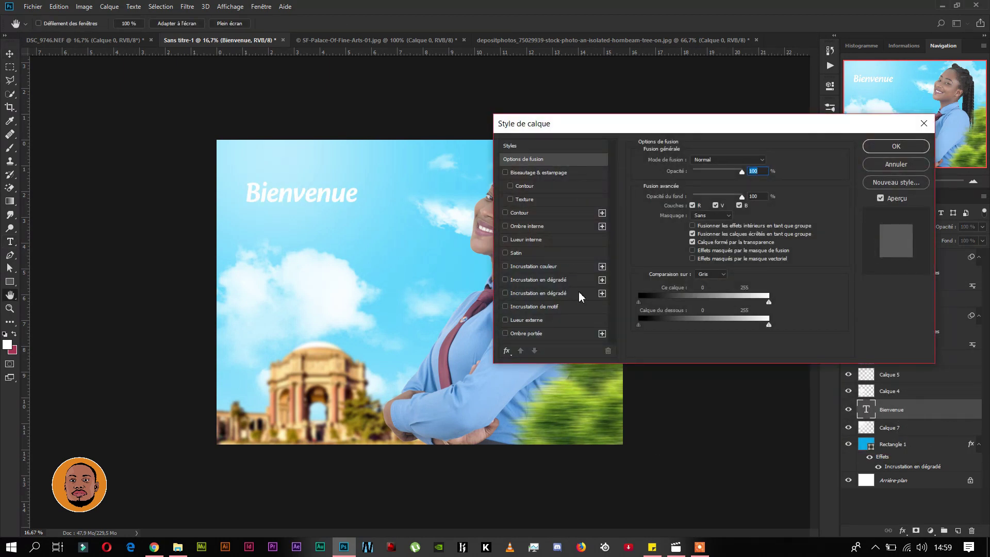
click(519, 334)
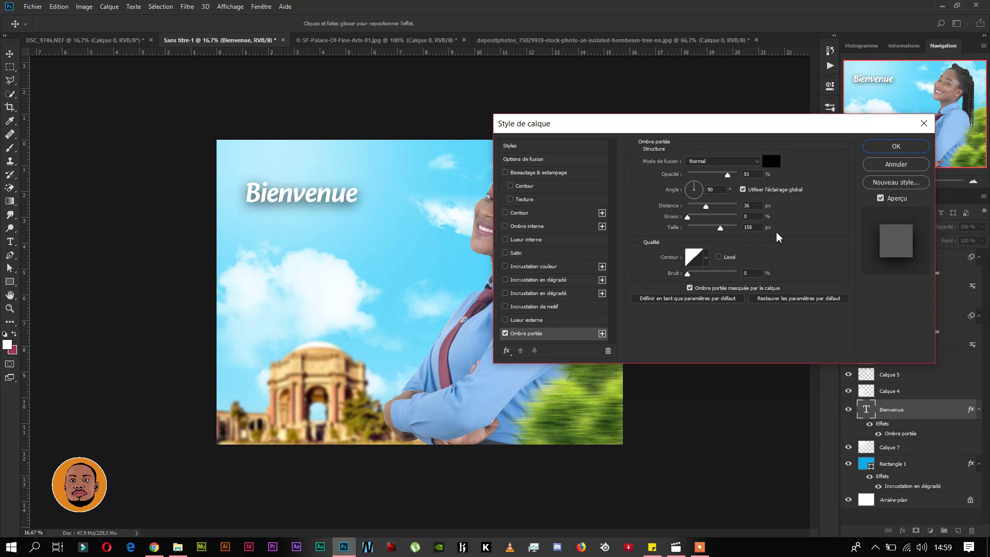
click(895, 164)
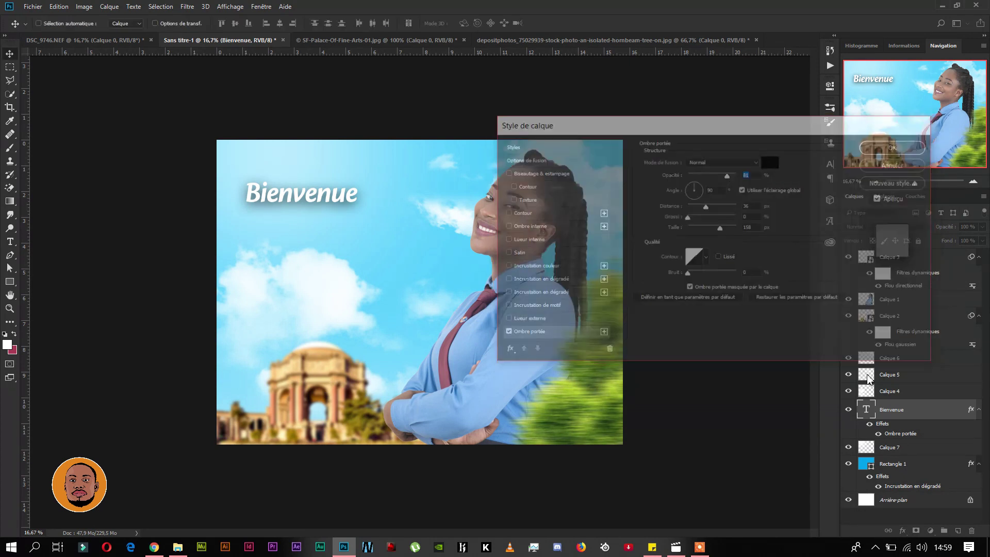
Recolor the Bienvenue text with the crimson background swatch color (a43353) and set its font style to Semibold Subhead
double_click(865, 409)
click(396, 23)
click(12, 350)
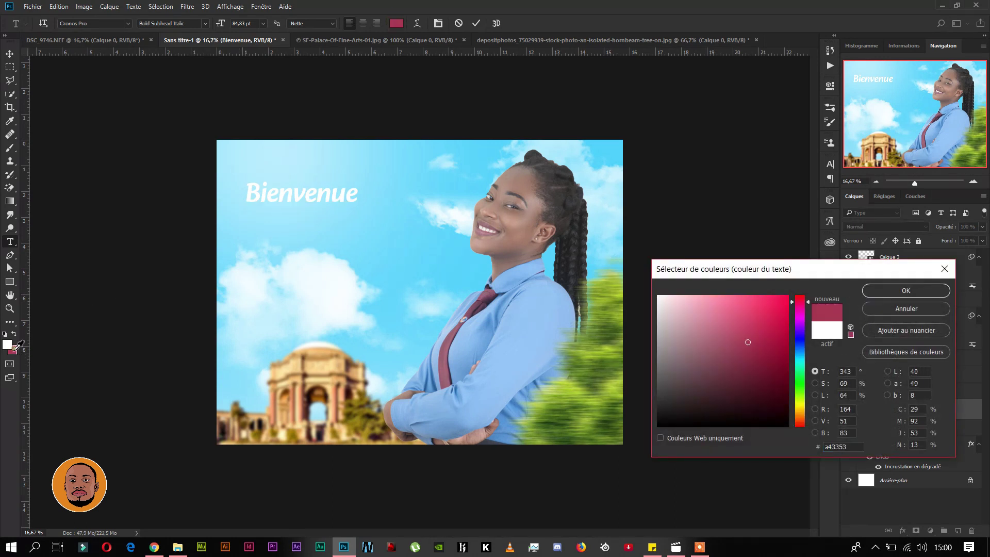
click(878, 290)
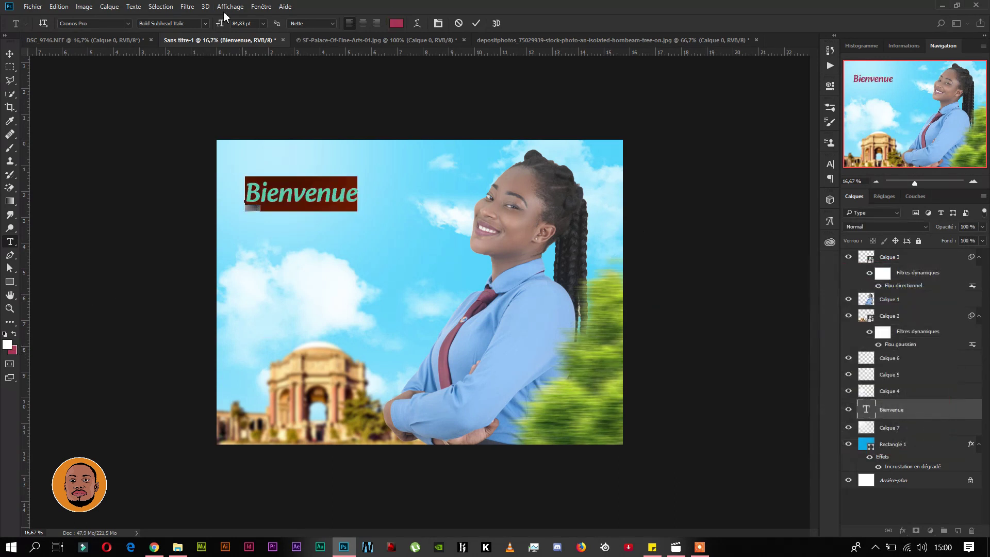
click(205, 24)
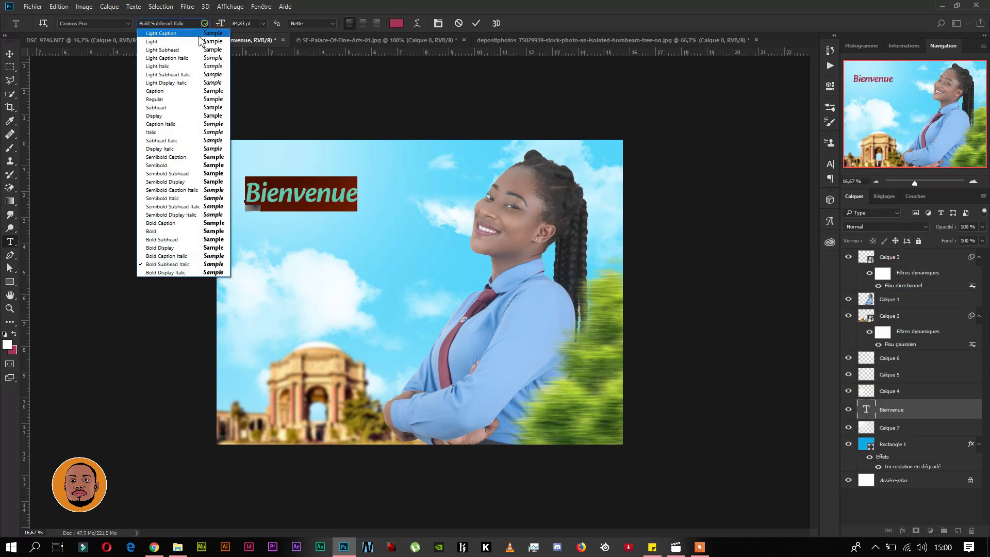
click(222, 179)
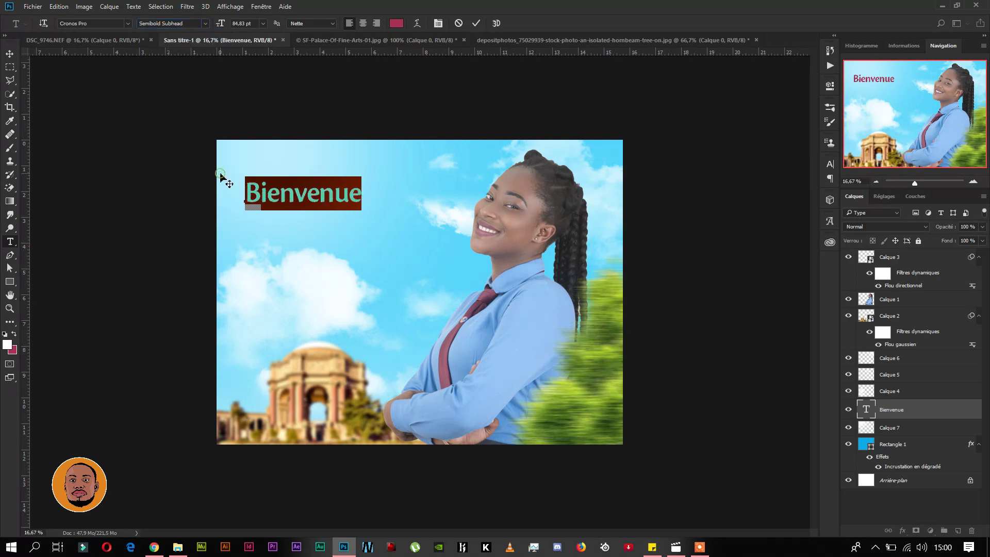
click(8, 54)
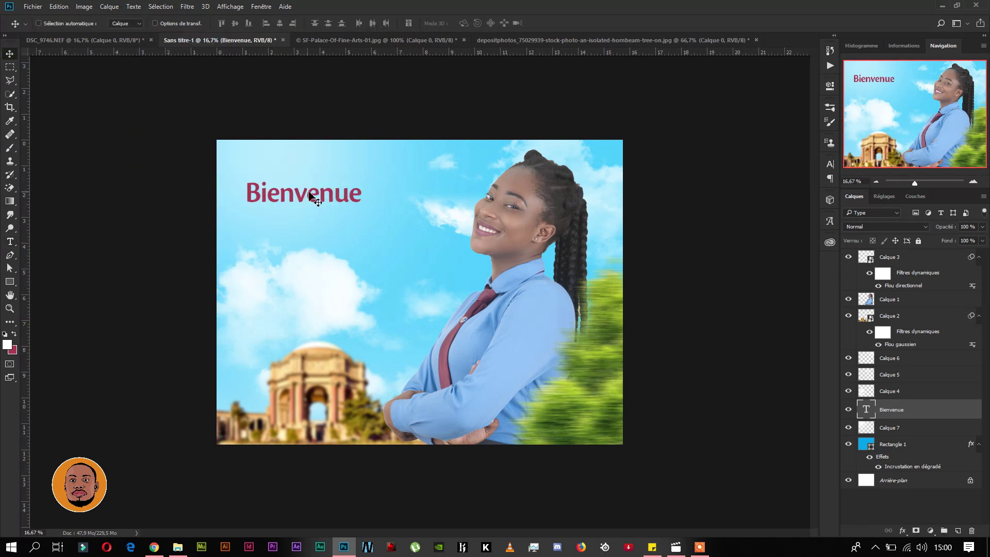
Scale the Bienvenue text up to 135.4 pt and move it down to sit just above the large cloud
key(ctrl+t)
drag(364, 218, 423, 257)
key(Return)
drag(360, 230, 357, 265)
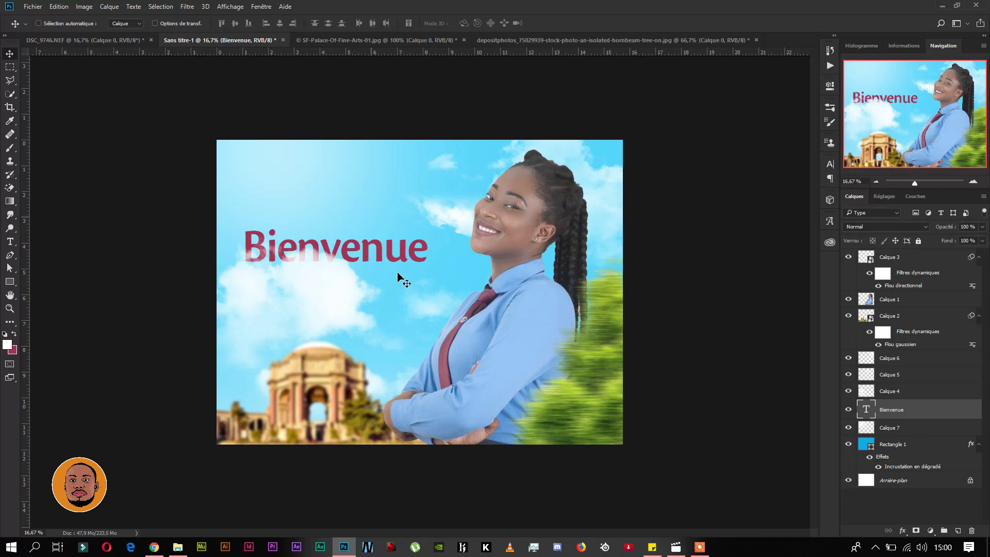
drag(411, 274, 412, 264)
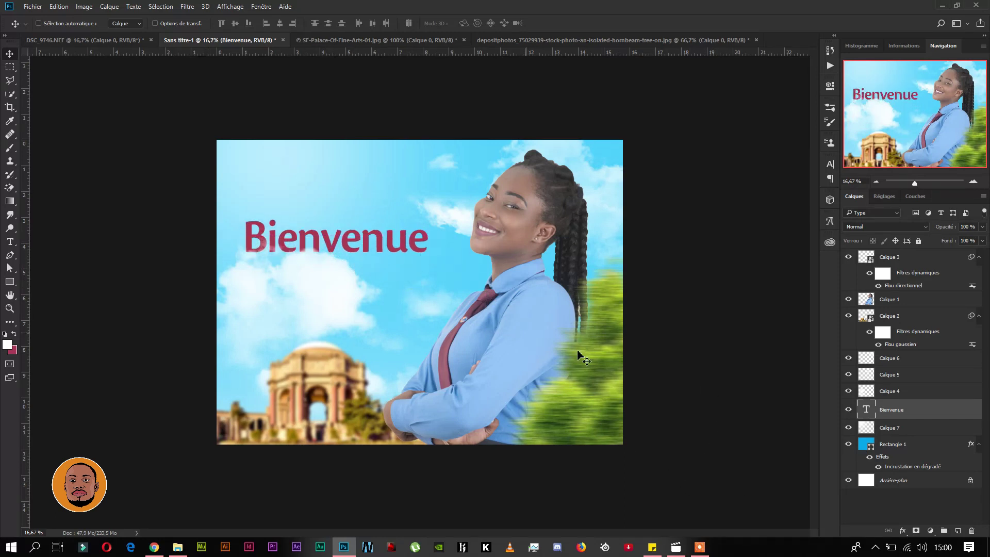
Apply a Camera Raw filter to the woman's Calque 1 with Clarté +65, Noirs +56, Blancs +47, Tons foncés +58 and Tons clairs +25
click(922, 300)
click(187, 6)
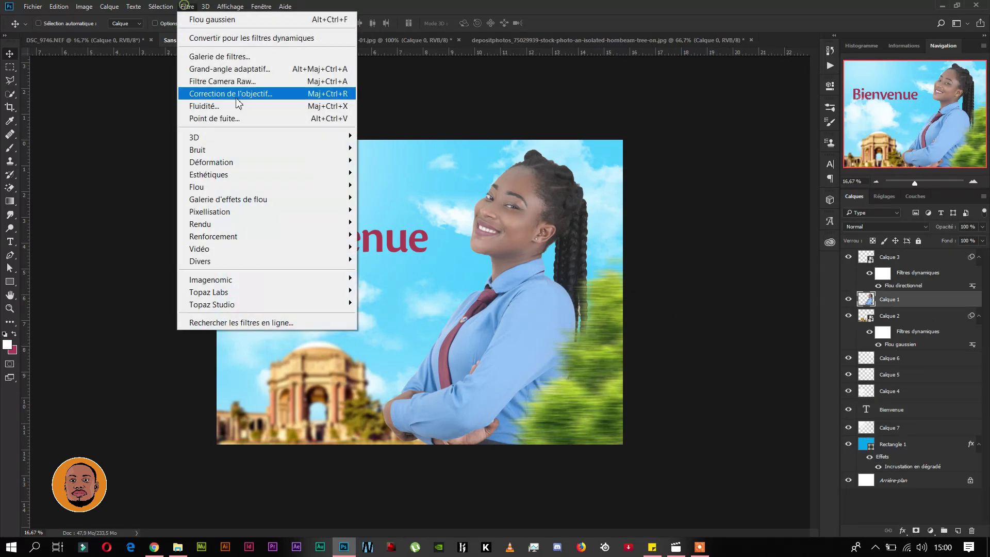
click(248, 93)
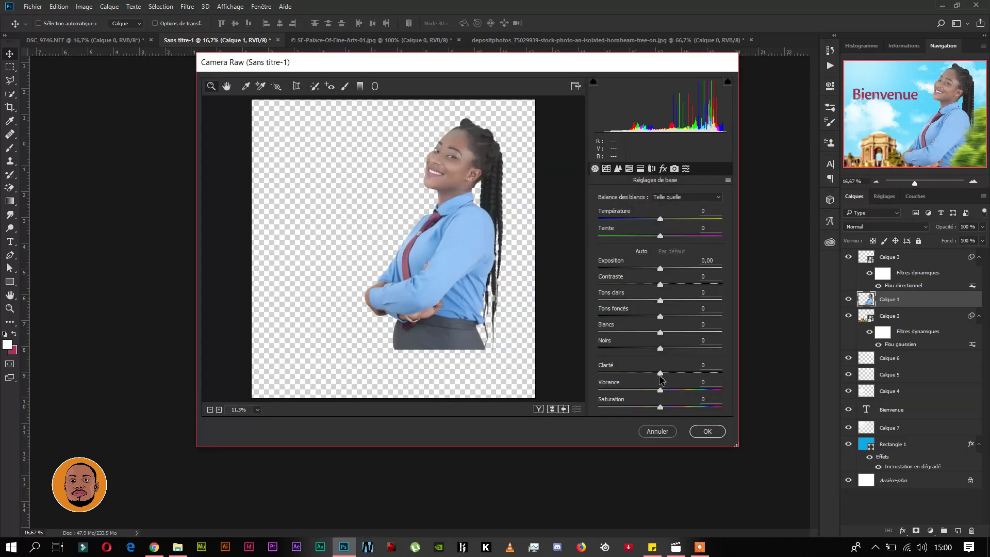
drag(660, 377, 701, 373)
drag(660, 348, 675, 334)
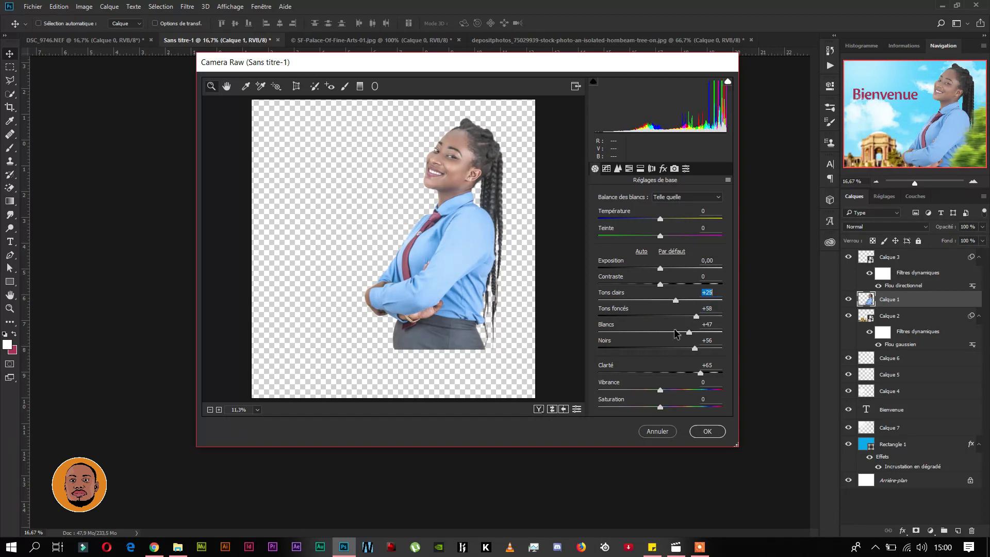
click(710, 432)
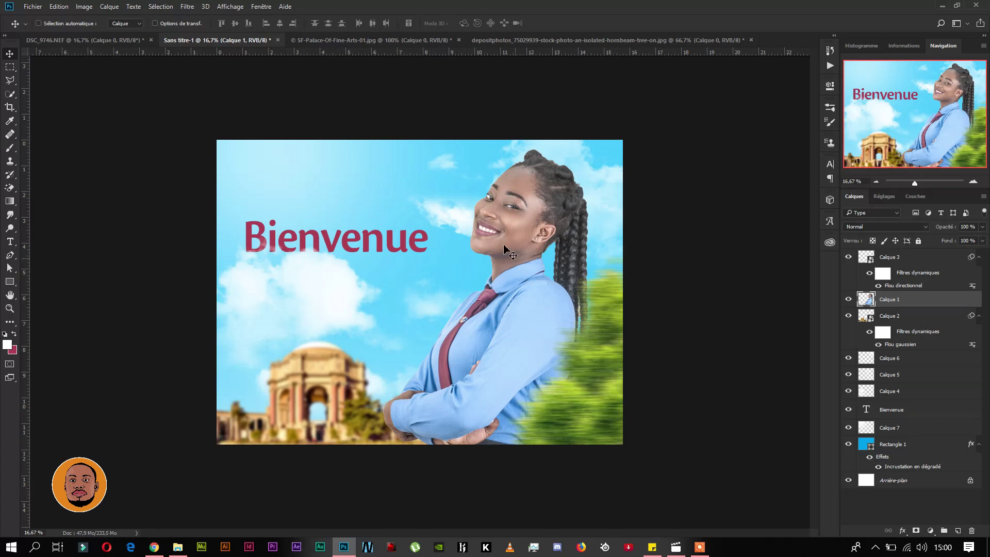
Apply a second Camera Raw filter to Calque 1 with Clarté +68, Noirs +41, Blancs +42, Tons foncés +33 and Tons clairs +18
click(196, 7)
click(232, 81)
drag(663, 376, 703, 376)
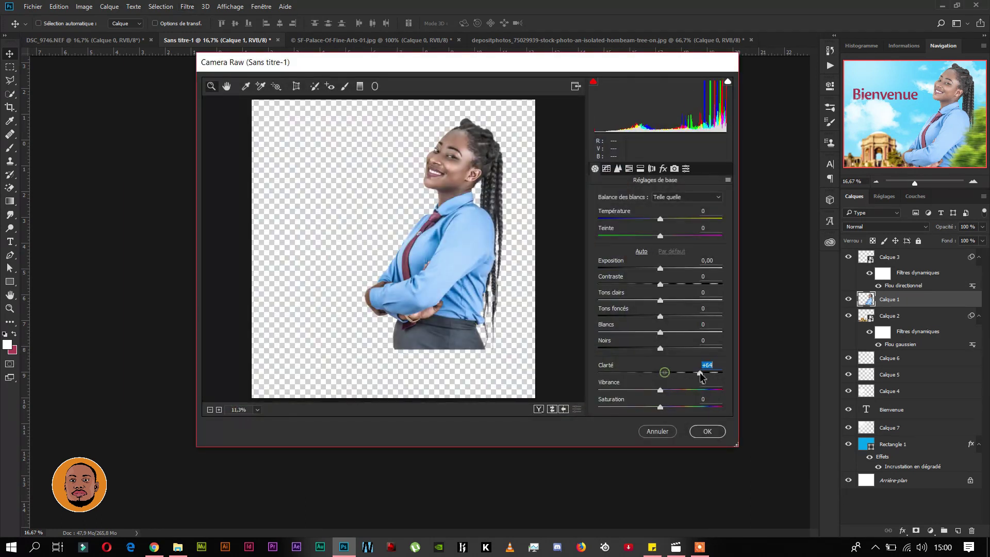
drag(660, 348, 672, 300)
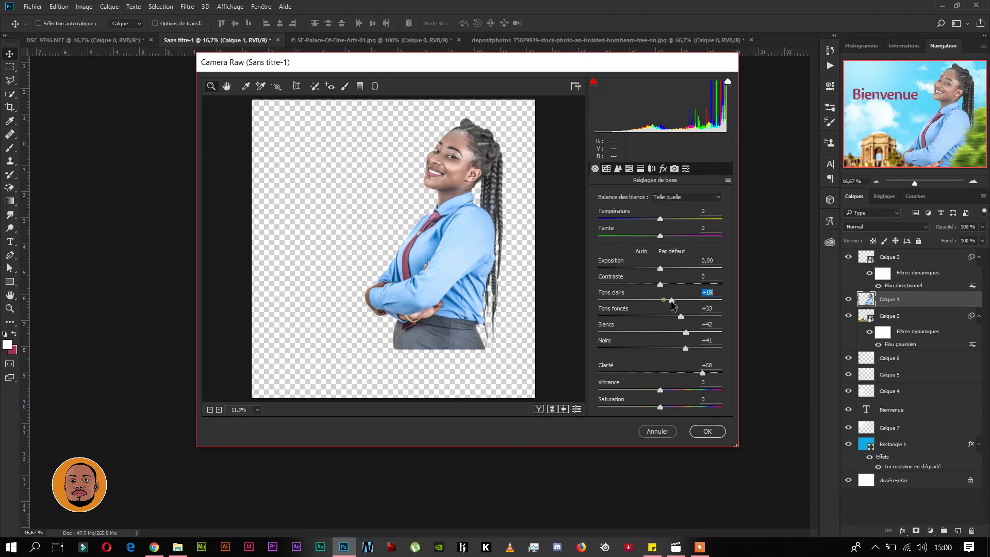
click(716, 432)
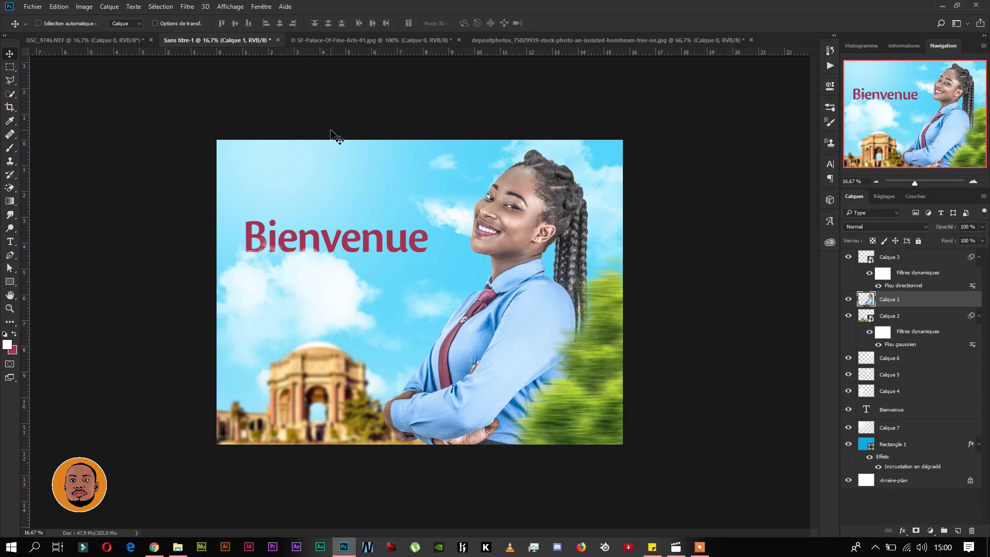
Reapply the last Camera Raw filter to the woman's layer, Calque 1
click(205, 6)
click(205, 6)
click(187, 6)
click(202, 21)
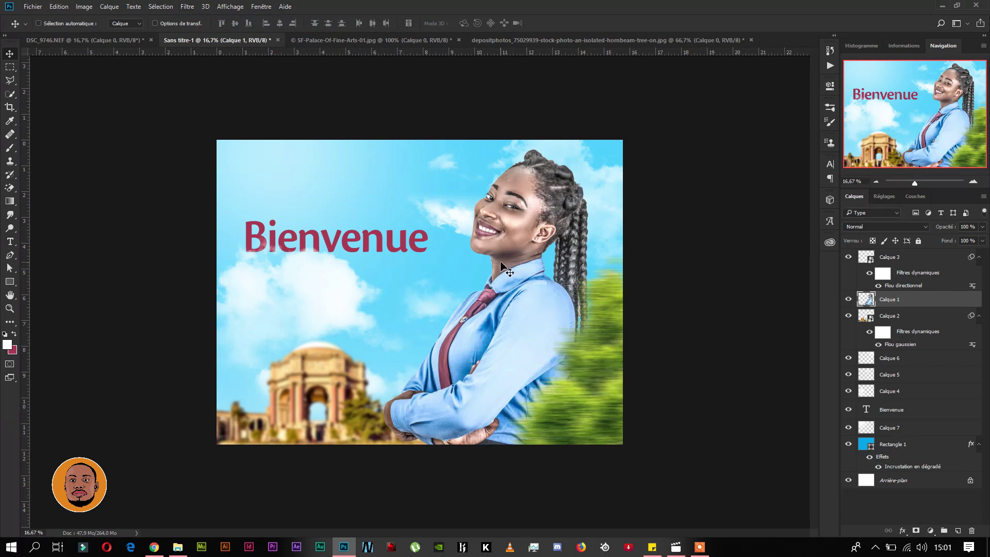
Add a Correspondance de couleur adjustment above Calque 1 using the Fuji F125 Kodak 2395 3D LUT
click(931, 530)
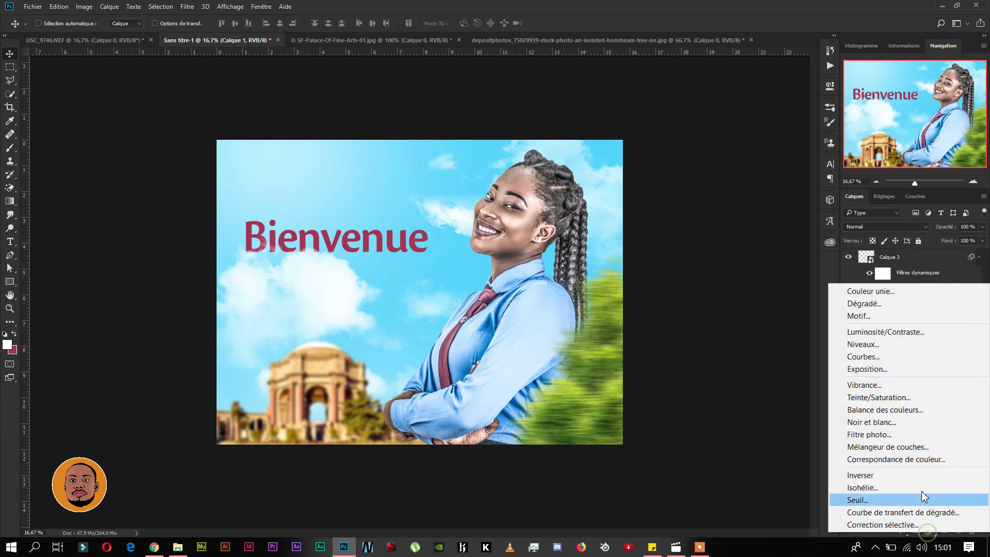
click(895, 459)
click(765, 117)
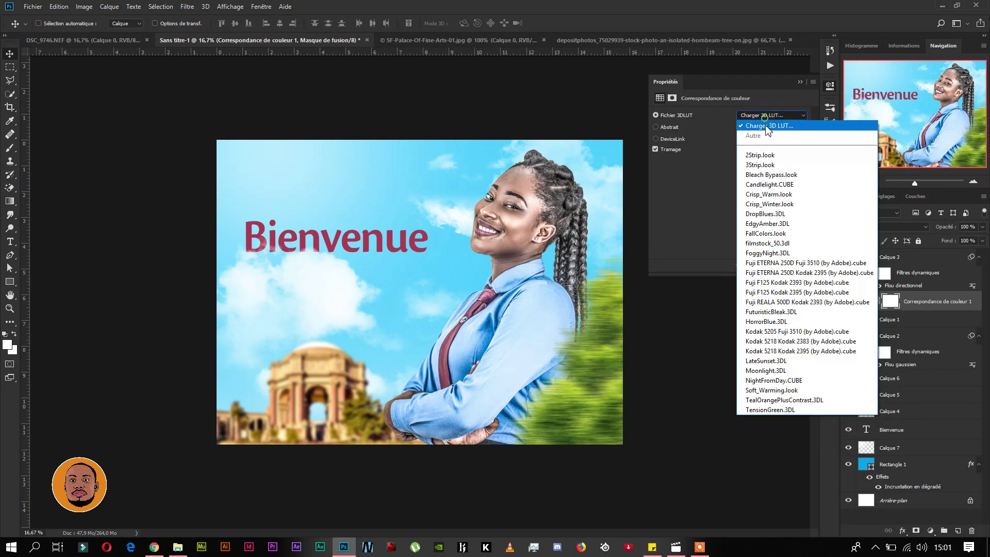
click(799, 292)
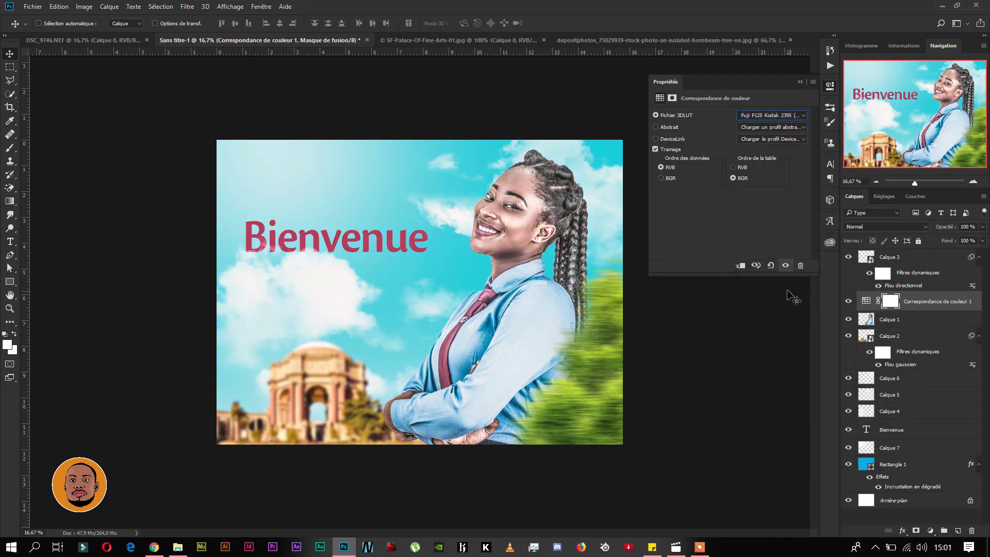
click(800, 82)
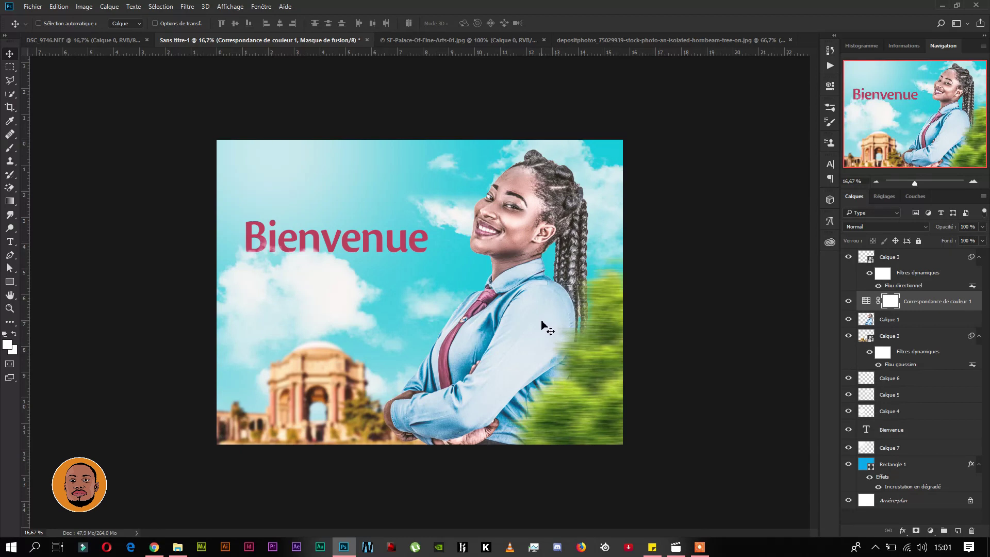
Duplicate the blurred Calque 3 foliage and place the copy in the picture's lower-left corner beside the palace
key(ctrl)
ctrl+click(598, 381)
alt+drag(615, 355, 243, 448)
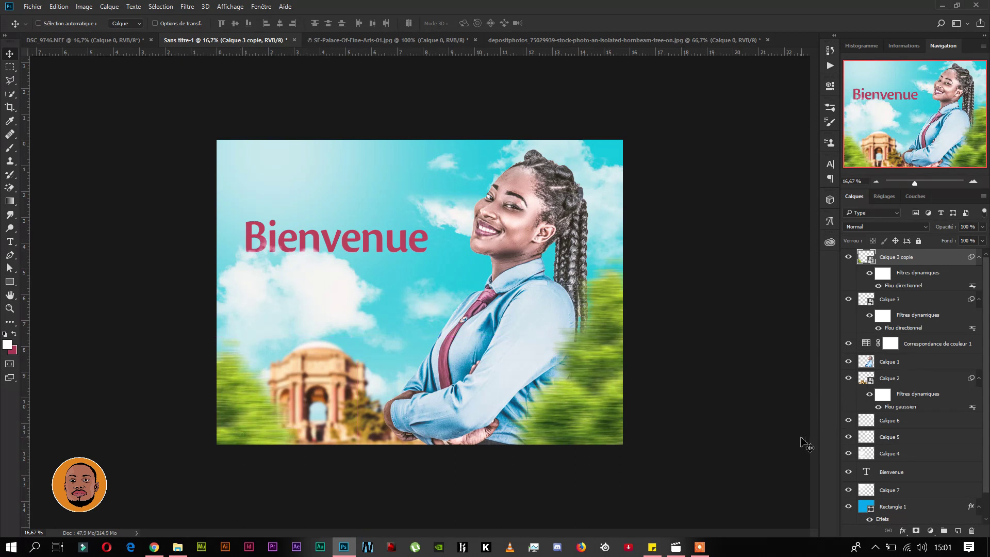
Duplicate the "Bienvenue" text directly above the original and change the copy's wording to "vous êtes la"
ctrl+click(382, 249)
drag(376, 243, 375, 206)
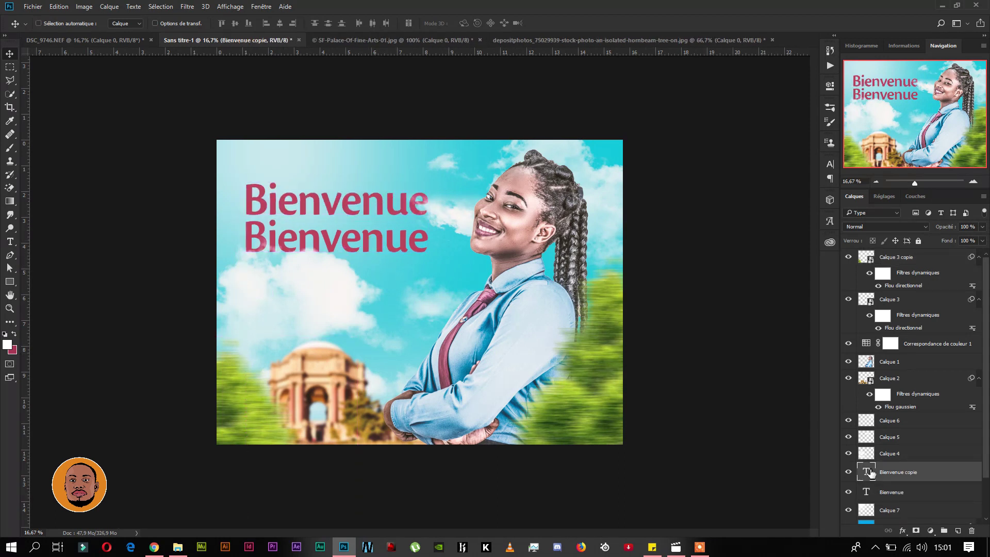
double_click(868, 472)
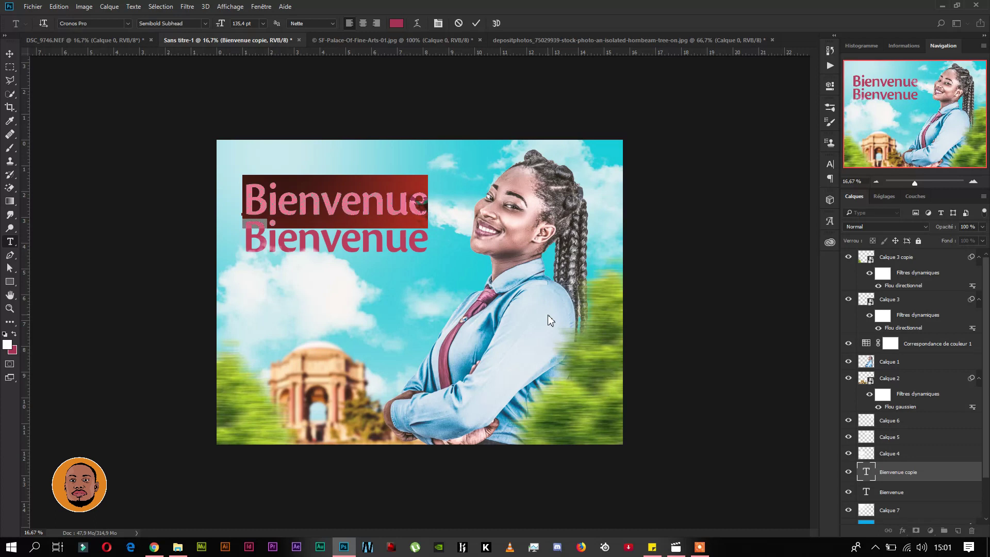
text(vous)
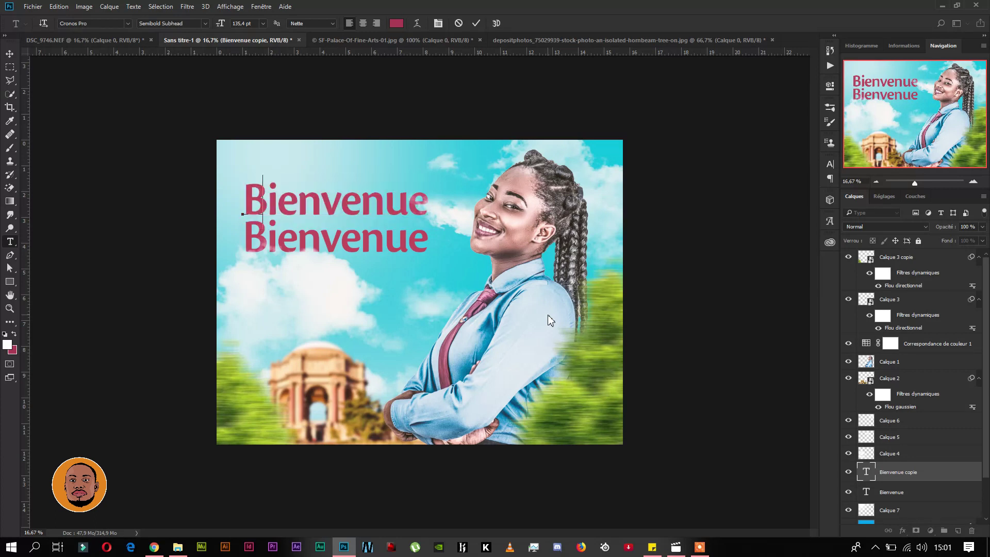
text( e)
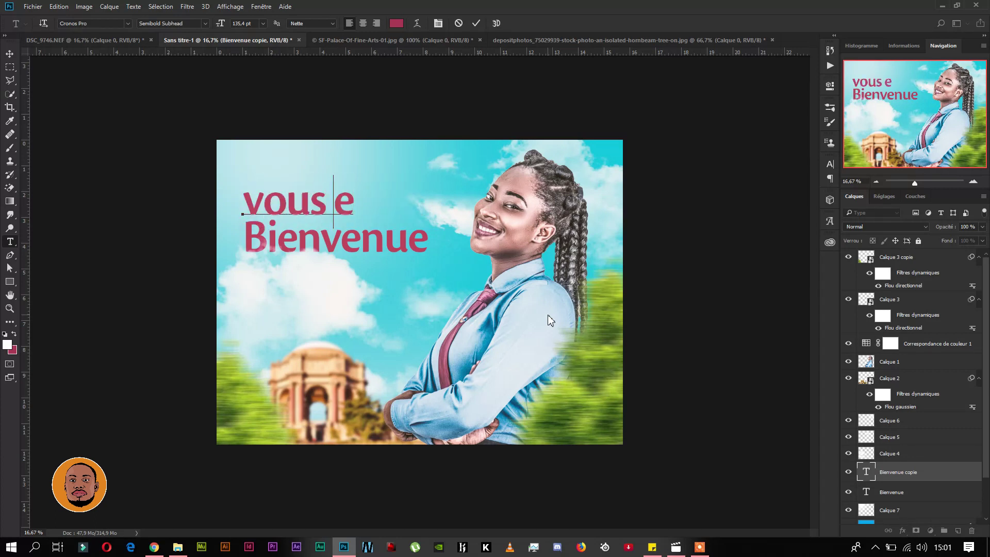
key(BackSpace)
text($et)
key(BackSpace)
key(BackSpace)
key(BackSpace)
text(êtes la)
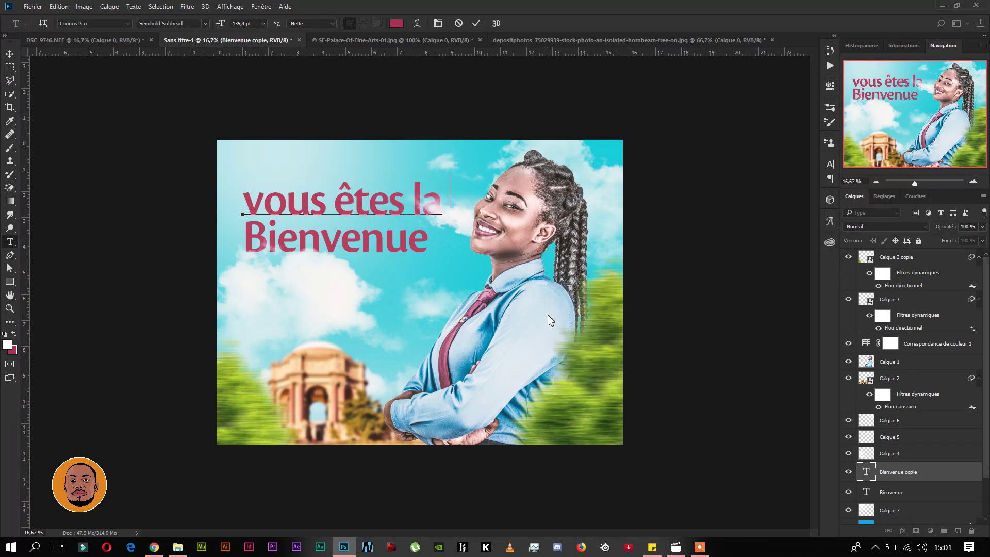
Reduce the "vous êtes la" text to 54,4 pt and colour it orange ff961a
key(ctrl+a)
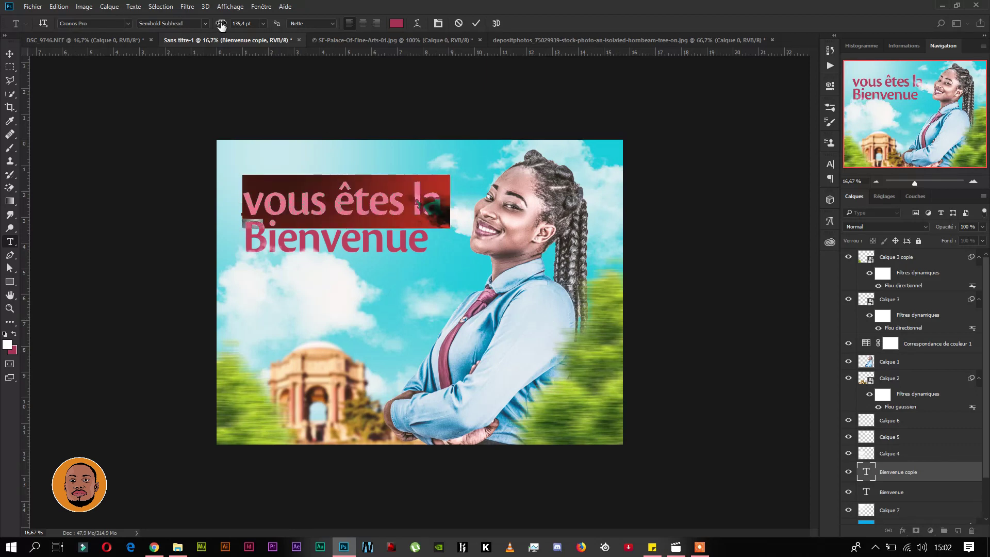
drag(221, 27, 177, 21)
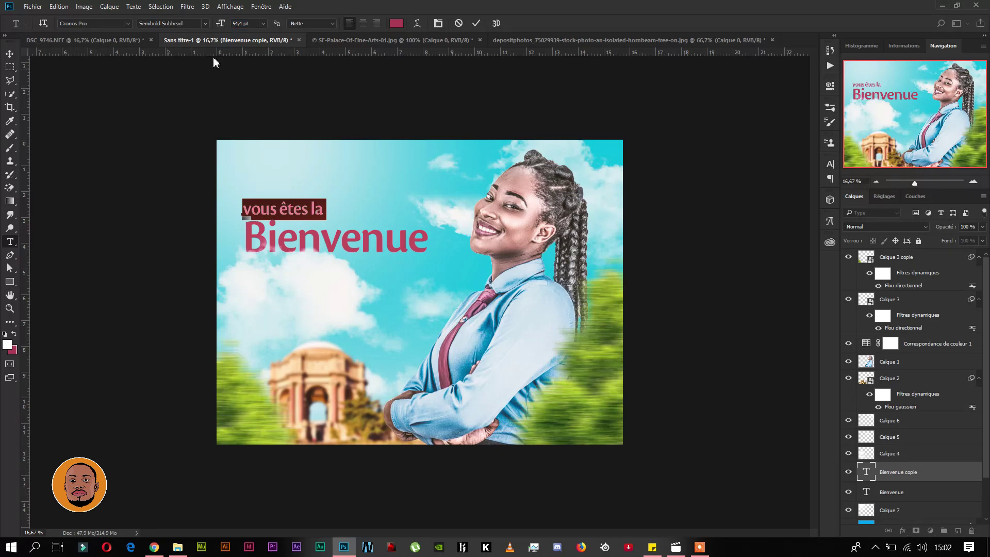
click(397, 24)
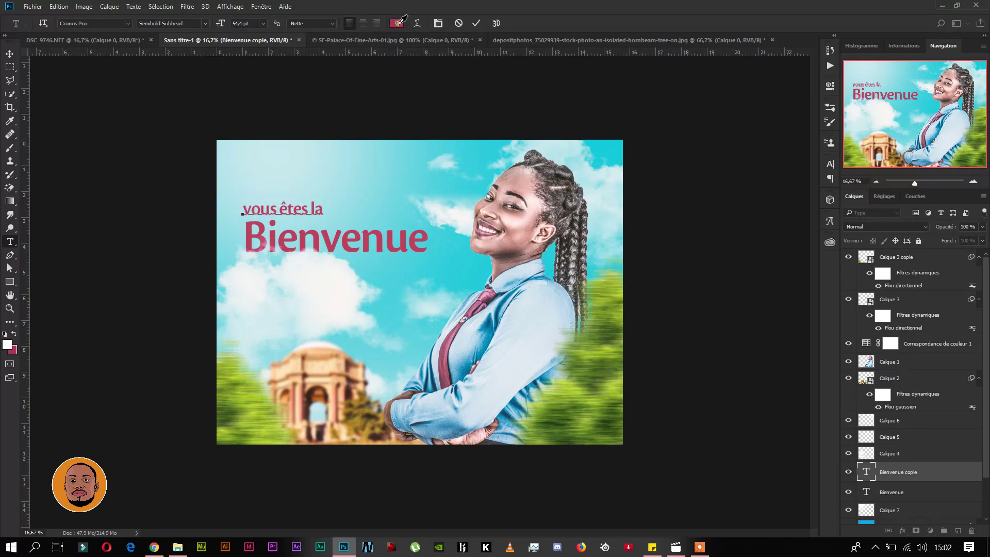
drag(798, 410, 802, 415)
click(781, 300)
click(899, 291)
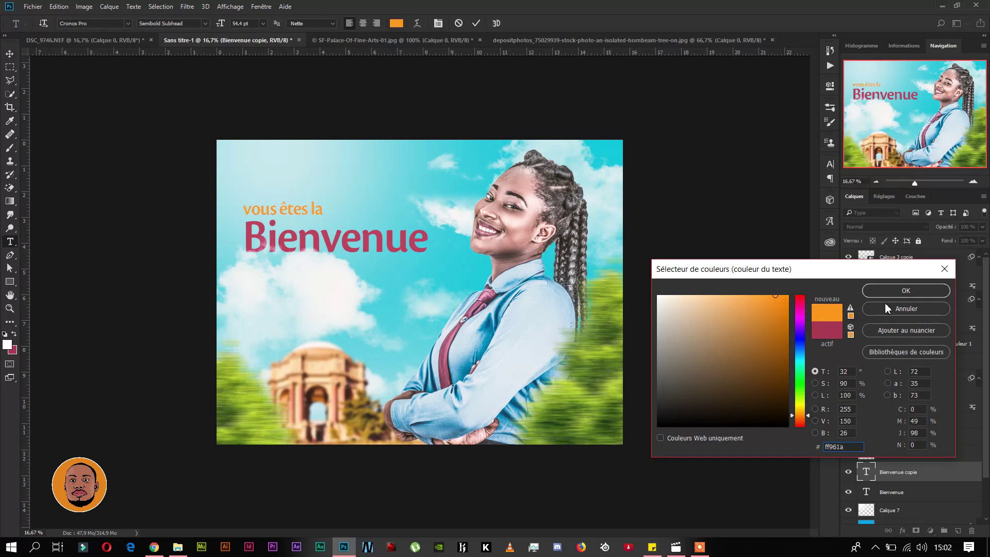
Place "vous êtes la" above the right-hand end of "Bienvenue" and recolour it white (ffffff)
click(9, 54)
drag(274, 212, 411, 225)
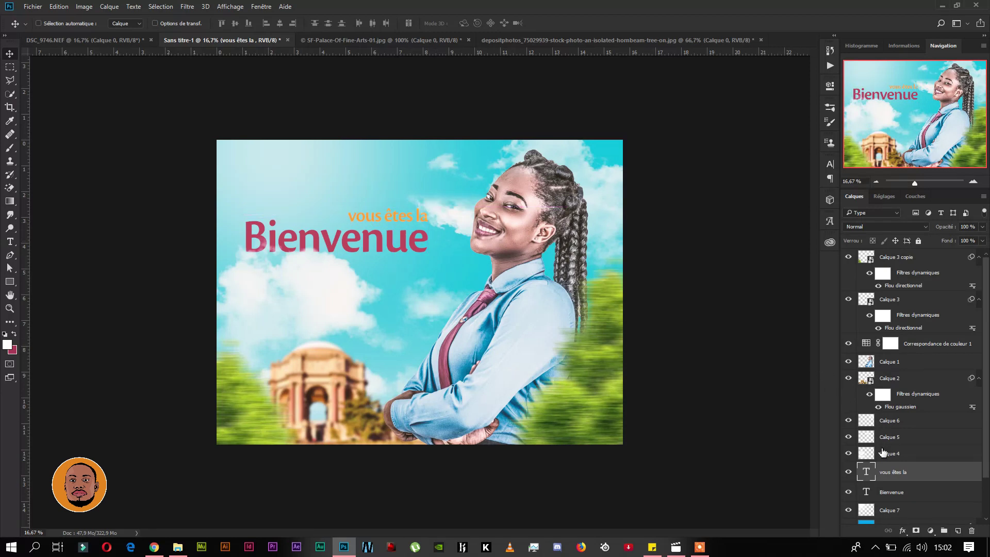
double_click(870, 472)
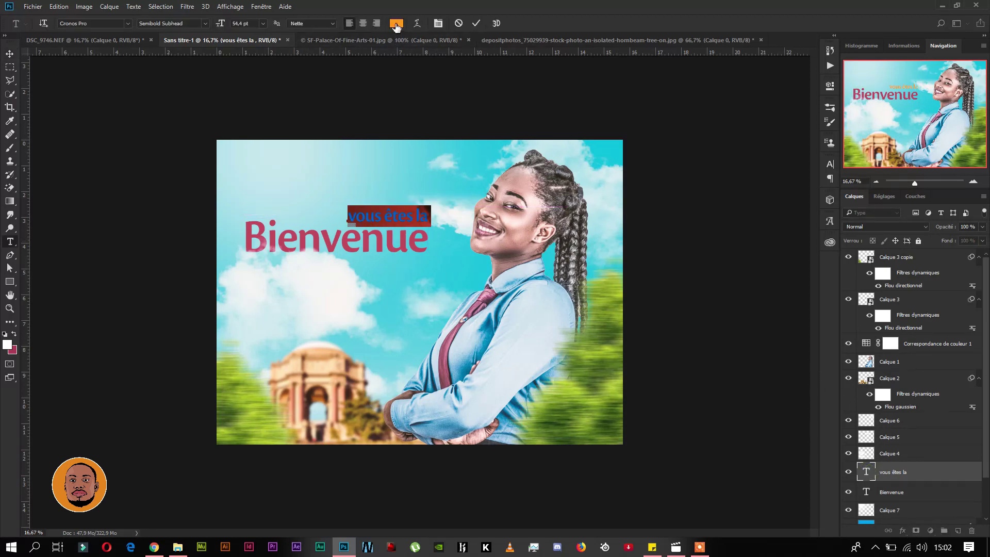
click(396, 23)
text(ffffff)
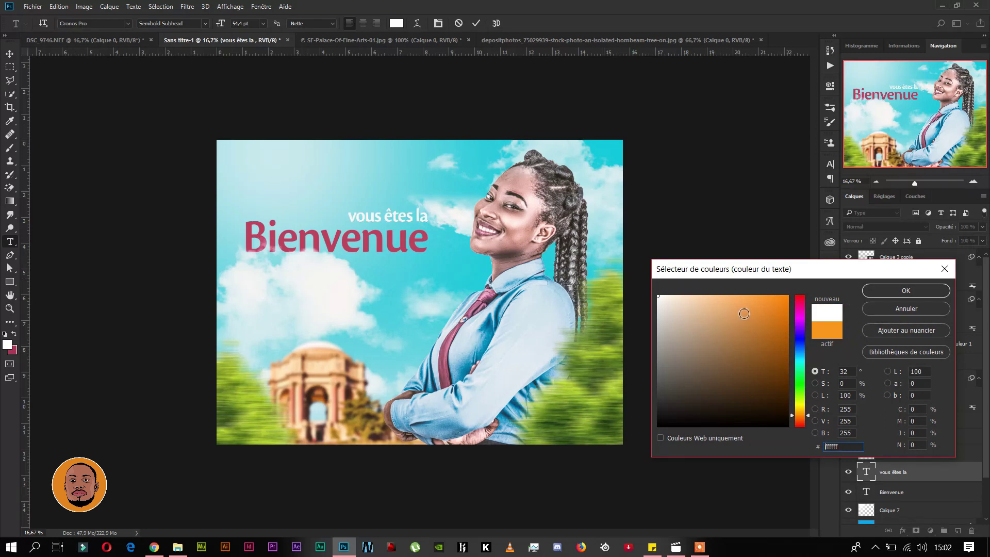
mouse_move(798, 386)
mouse_down()
mouse_move(799, 349)
mouse_move(749, 315)
mouse_move(710, 313)
mouse_move(642, 275)
mouse_up()
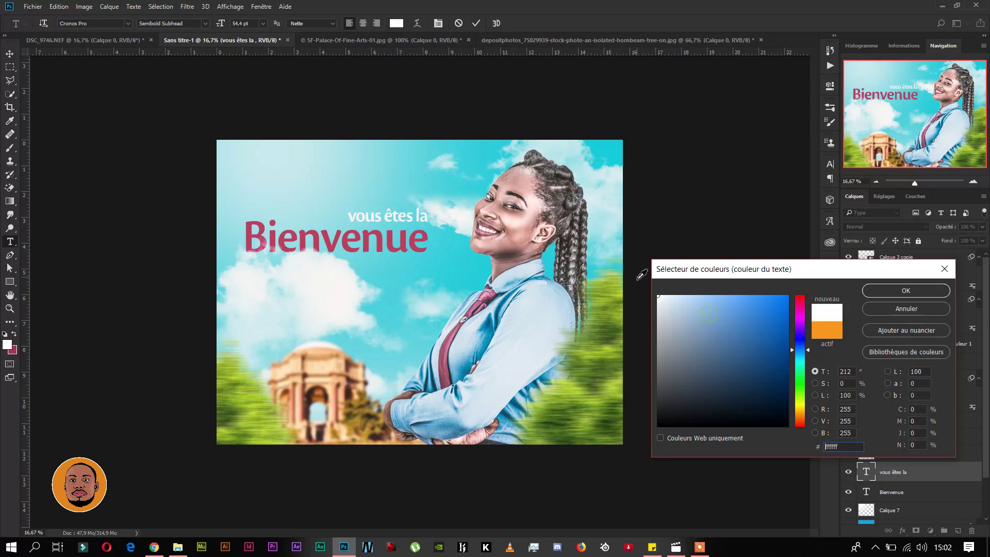
click(892, 293)
key(ctrl+Return)
key(v)
drag(408, 226, 407, 218)
Draw a rectangle about 1104 x 199 px over "vous êtes la" and fill it with the recently used orange
click(10, 282)
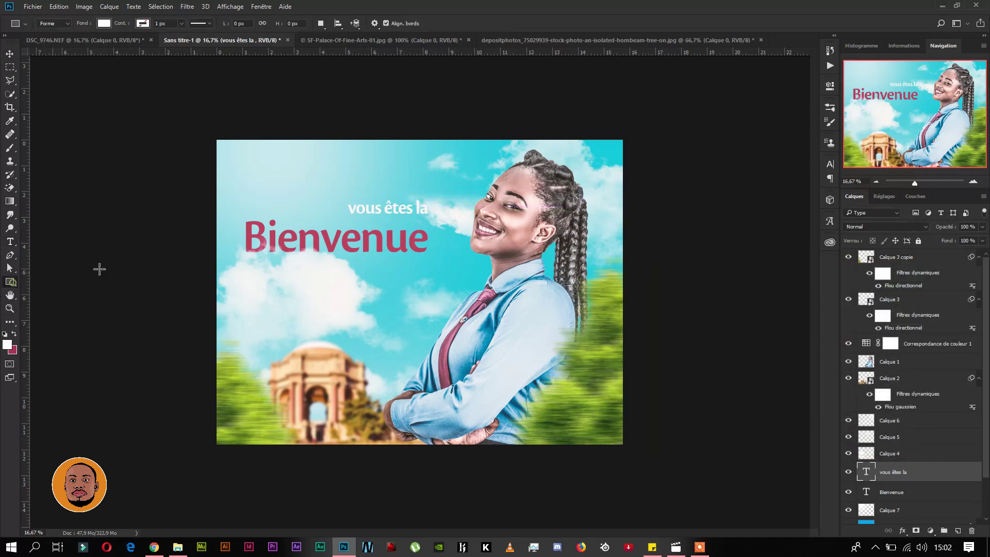
drag(341, 201, 436, 218)
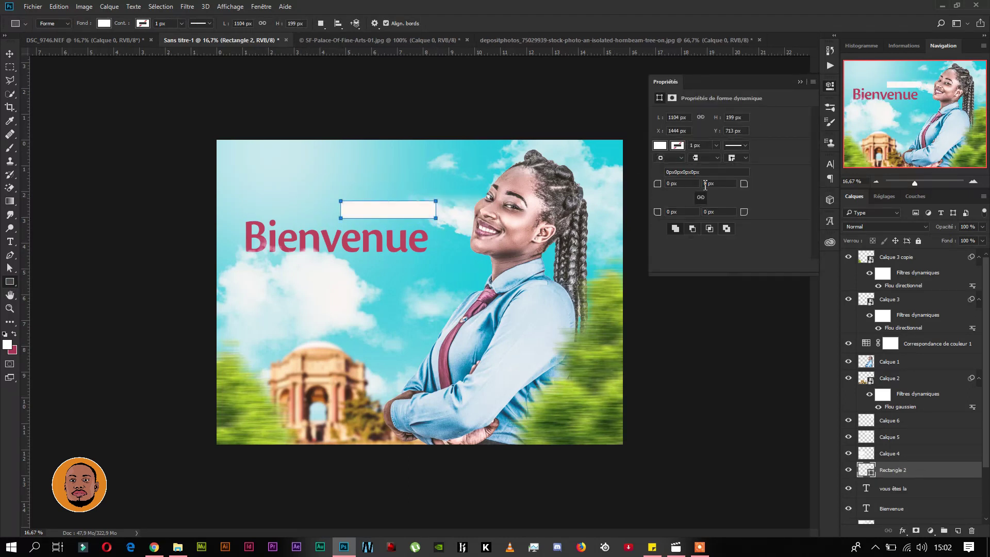
click(660, 146)
click(686, 200)
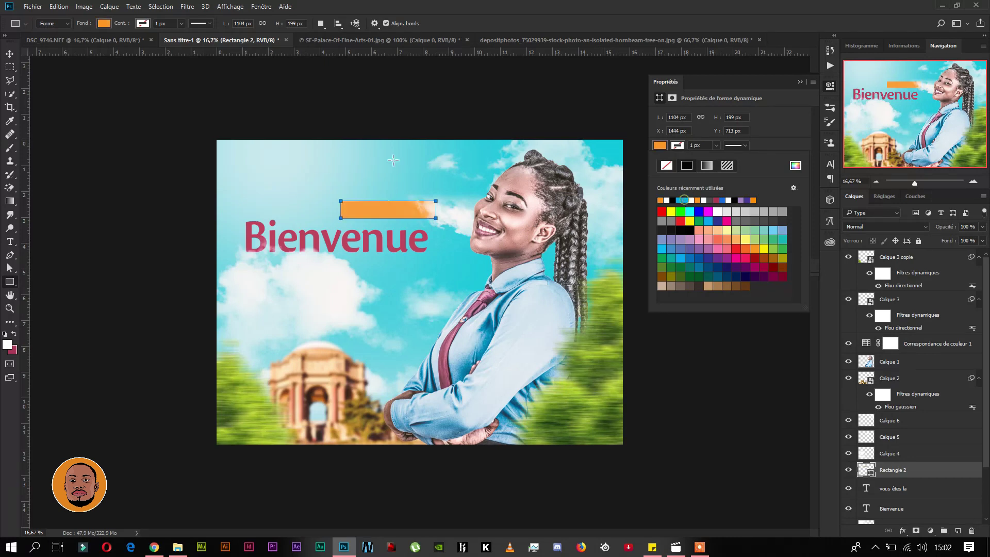
Move Rectangle 2 beneath the "vous êtes la" layer and line it up behind the words as a banner
click(8, 54)
drag(888, 469, 888, 496)
drag(433, 254, 431, 252)
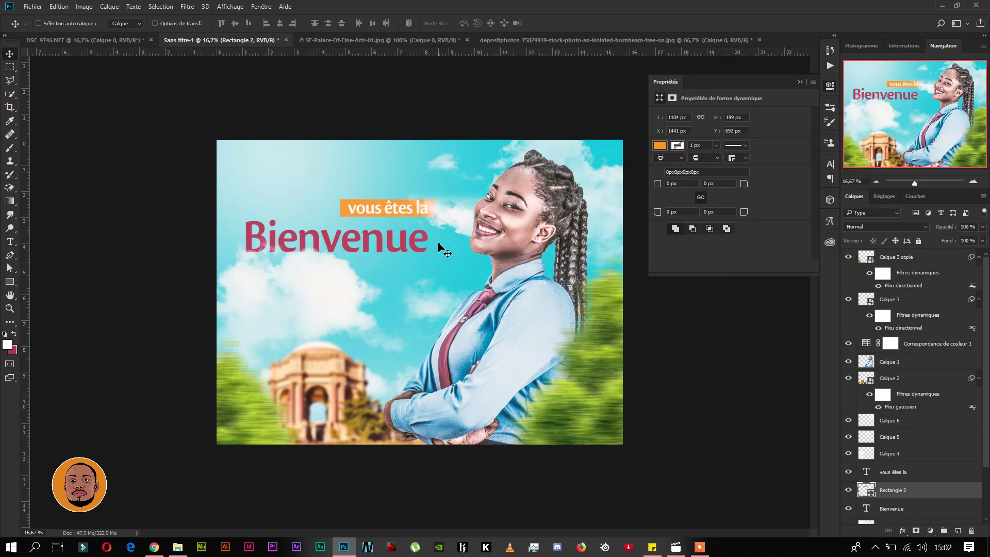
Place the "vous êtes la" text and its orange rectangle just under the end of "Bienvenue", stacked above the Calque 6 cloud layer
shift+click(899, 472)
drag(494, 283, 483, 333)
drag(925, 479, 916, 414)
drag(488, 311, 485, 309)
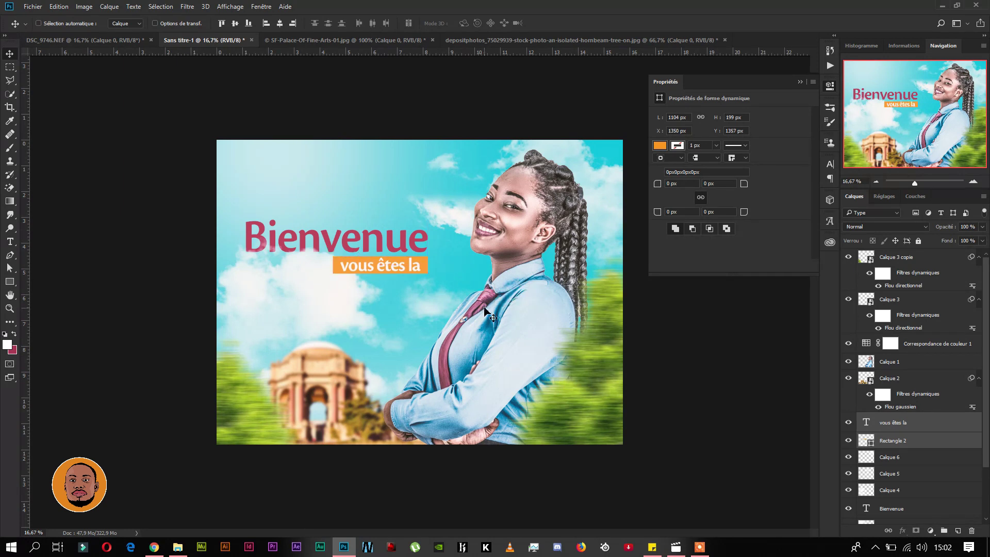
key(Down)
key(Down)
key(Down)
key(Down)
key(Down)
key(Down)
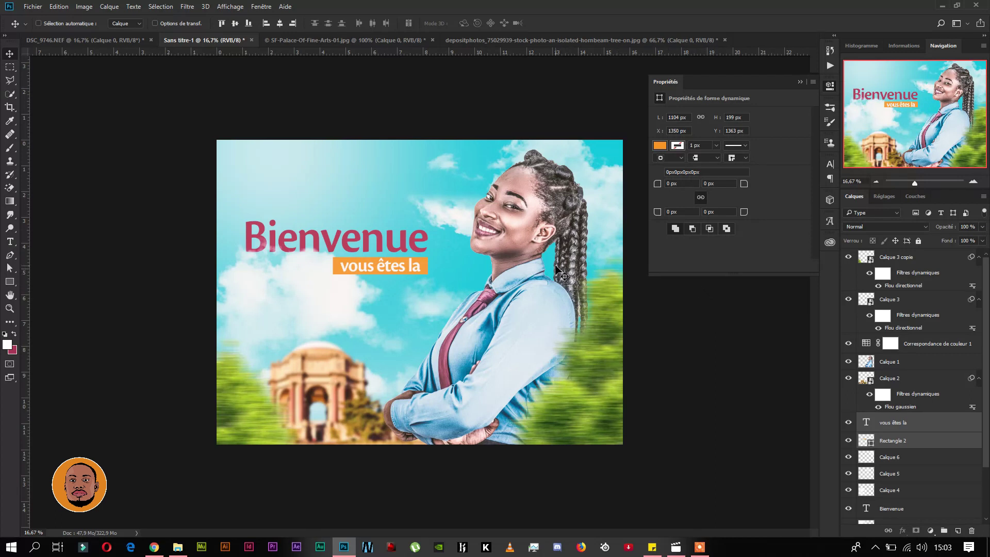
Run the Tuto-Photos skin-smoothing action on the woman's layer, Calque 1
click(890, 363)
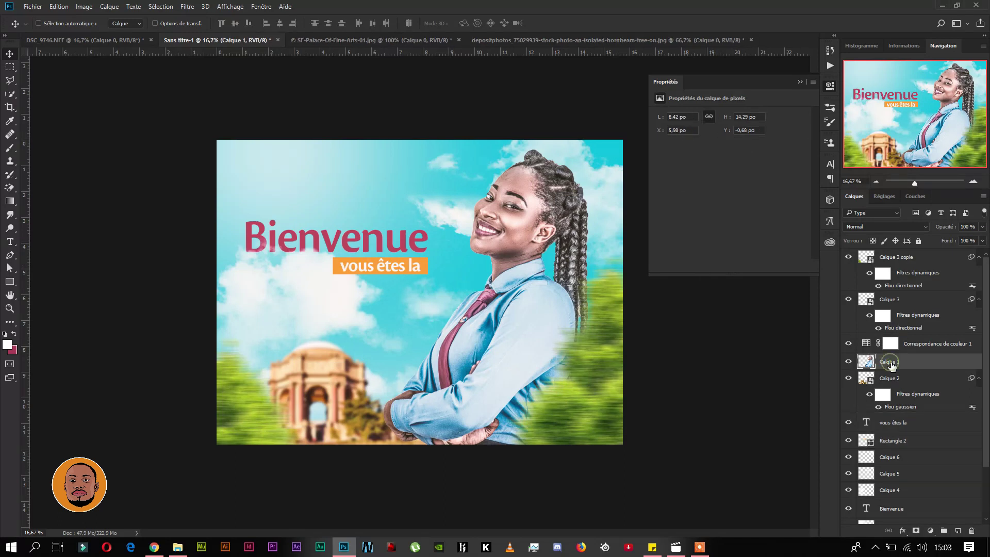
click(830, 65)
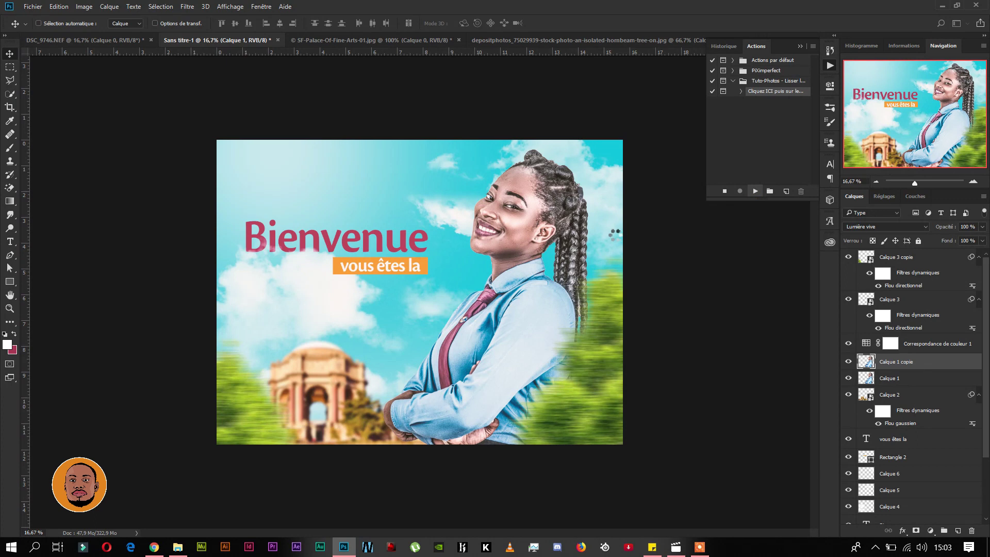
click(531, 276)
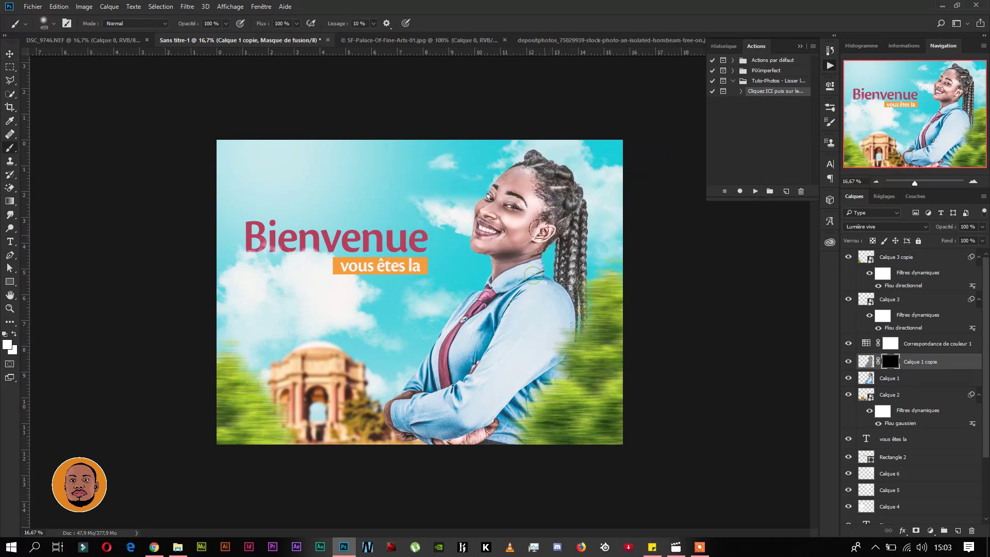
Paint white on the Calque 1 copie mask with a 99 px brush to smooth the skin of the woman's face and neck
key(ctrl+plus)
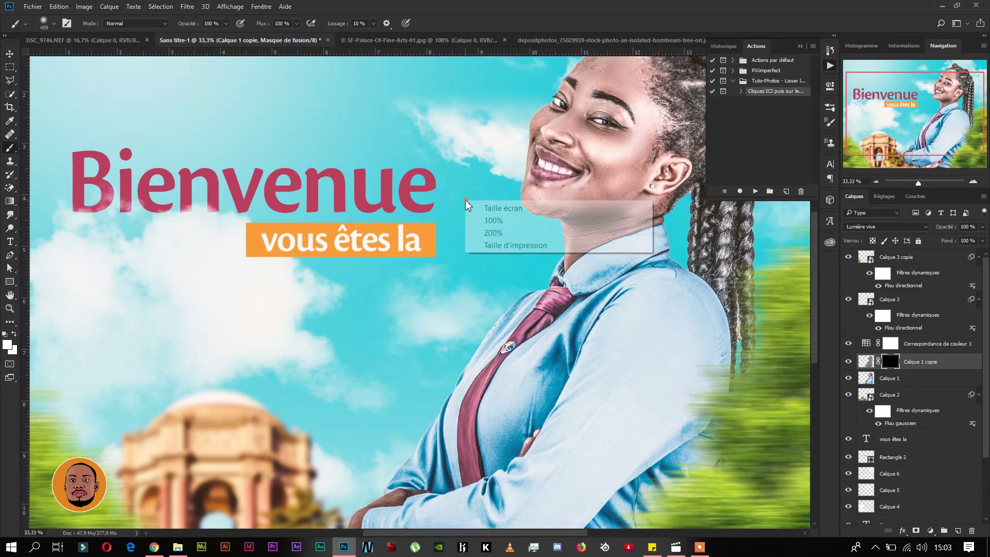
right_click(568, 177)
drag(686, 203, 668, 202)
click(639, 157)
mouse_move(528, 194)
mouse_down()
mouse_move(592, 212)
mouse_move(531, 194)
mouse_move(562, 202)
mouse_up()
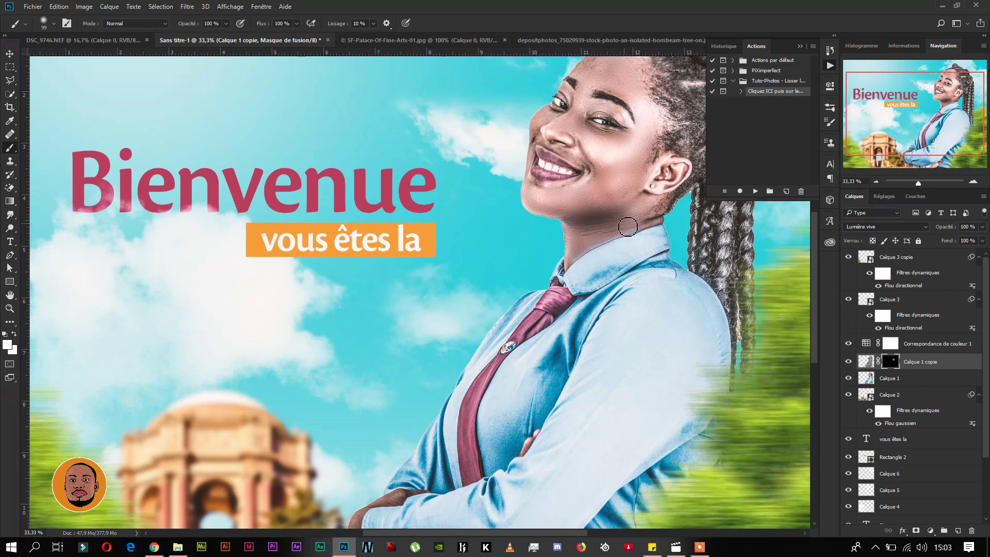
mouse_move(616, 192)
mouse_down()
mouse_move(562, 392)
mouse_move(538, 390)
mouse_up()
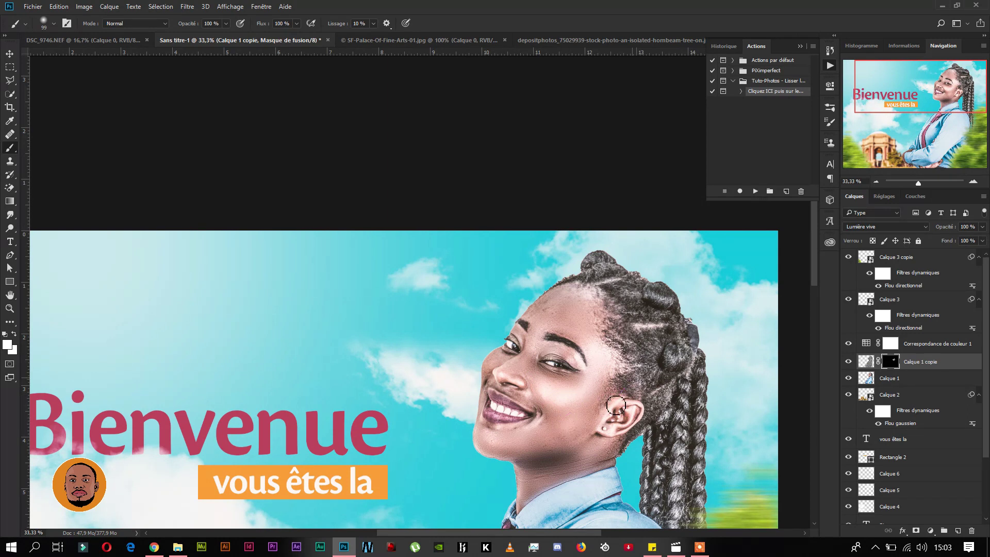
mouse_move(606, 384)
mouse_down()
mouse_move(617, 350)
mouse_move(603, 307)
mouse_move(579, 289)
mouse_move(535, 319)
mouse_move(561, 312)
mouse_move(584, 340)
mouse_up()
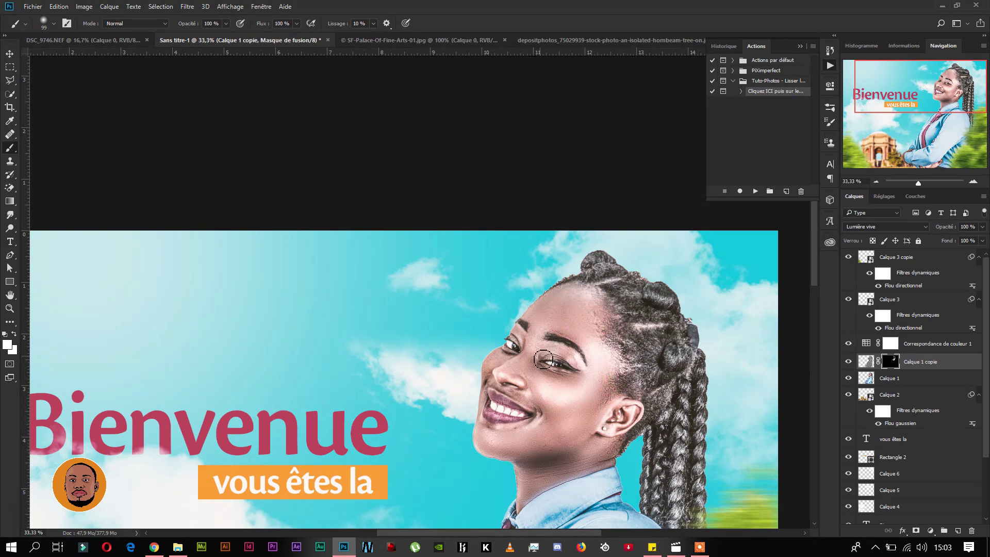
mouse_move(478, 398)
mouse_down()
mouse_move(466, 454)
mouse_move(513, 473)
mouse_move(525, 466)
mouse_move(519, 483)
mouse_move(545, 482)
mouse_up()
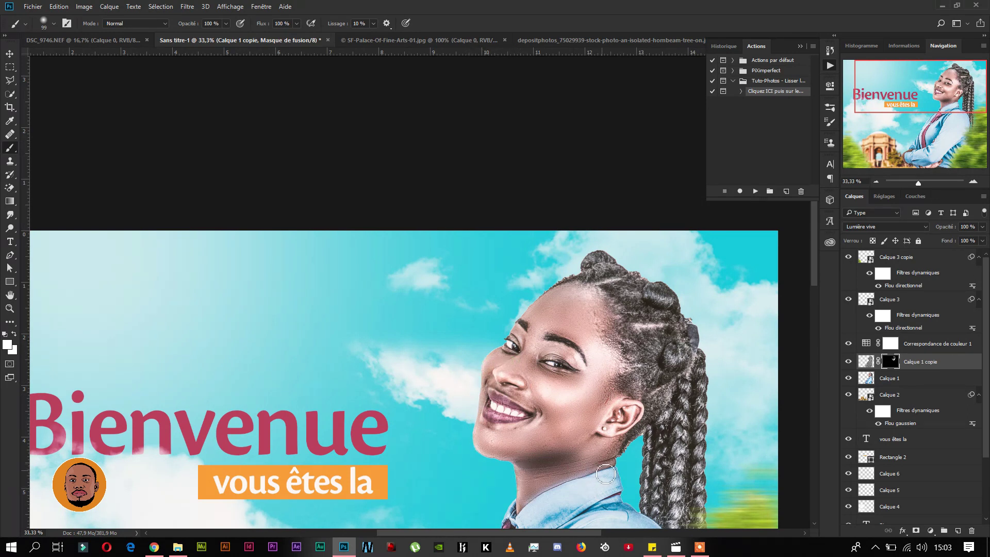
mouse_move(522, 395)
mouse_down()
mouse_move(504, 388)
mouse_move(517, 392)
mouse_up()
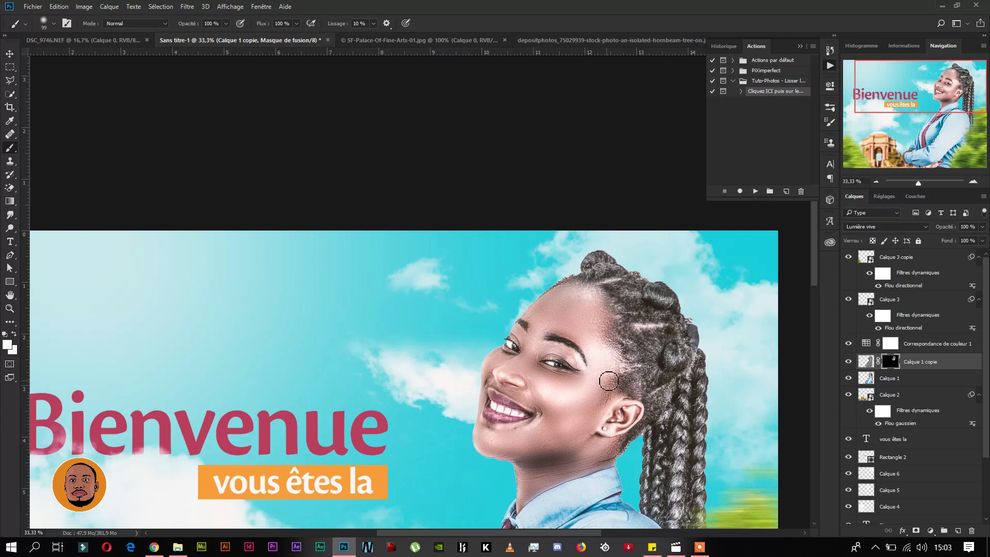
scroll(583, 434, down, 5)
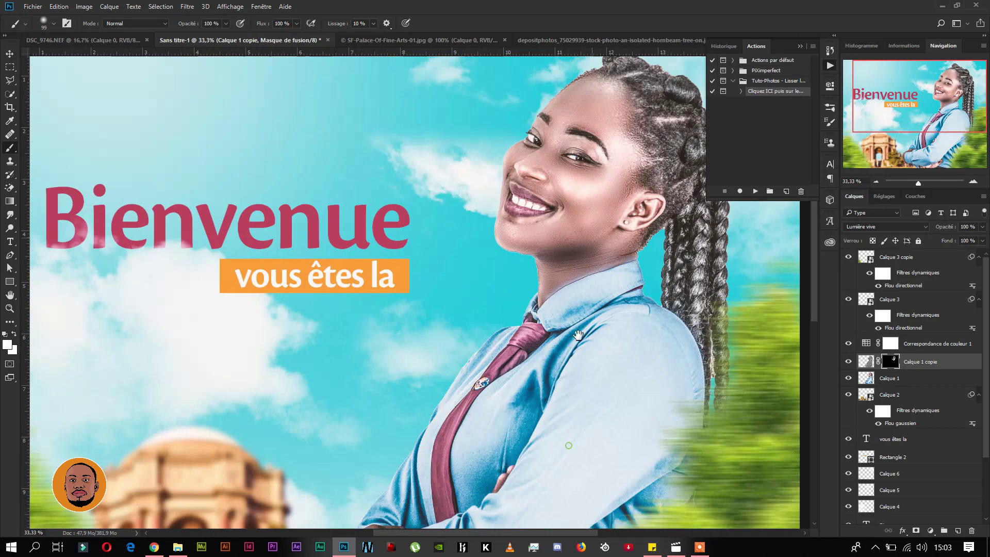
mouse_move(361, 367)
mouse_down()
mouse_move(319, 386)
mouse_move(309, 416)
mouse_move(315, 437)
mouse_move(353, 464)
mouse_move(382, 459)
mouse_up()
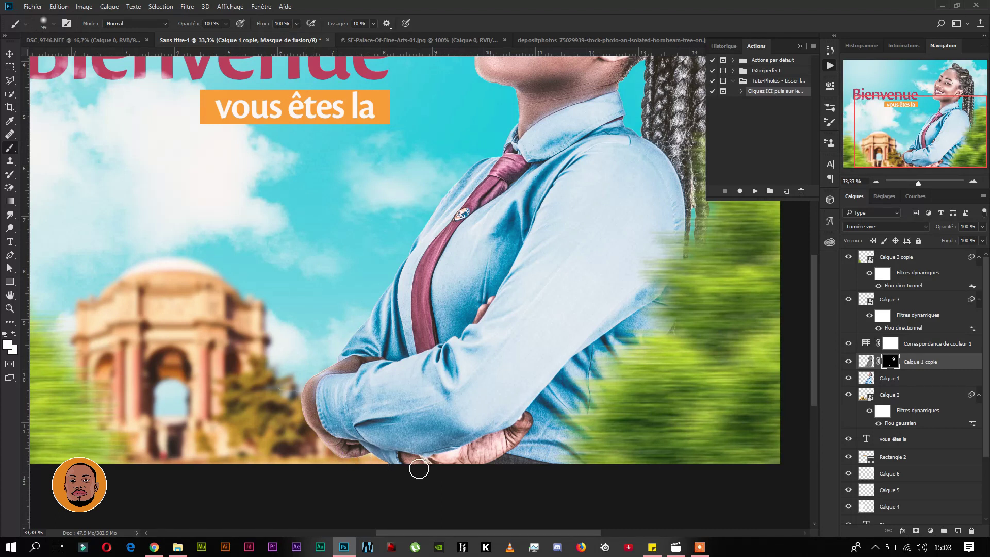
key(alt+z)
key(alt+z)
key(alt+z)
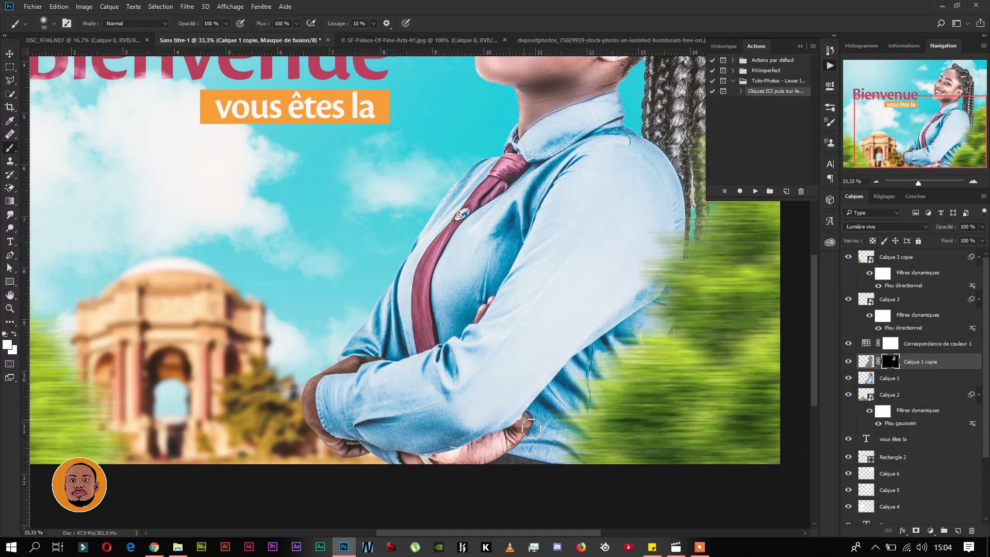
Paint white on the Calque 1 copie mask over the bare skin of the crossed arms and hands
mouse_move(342, 446)
mouse_down()
mouse_move(322, 429)
mouse_move(315, 387)
mouse_move(343, 367)
mouse_up()
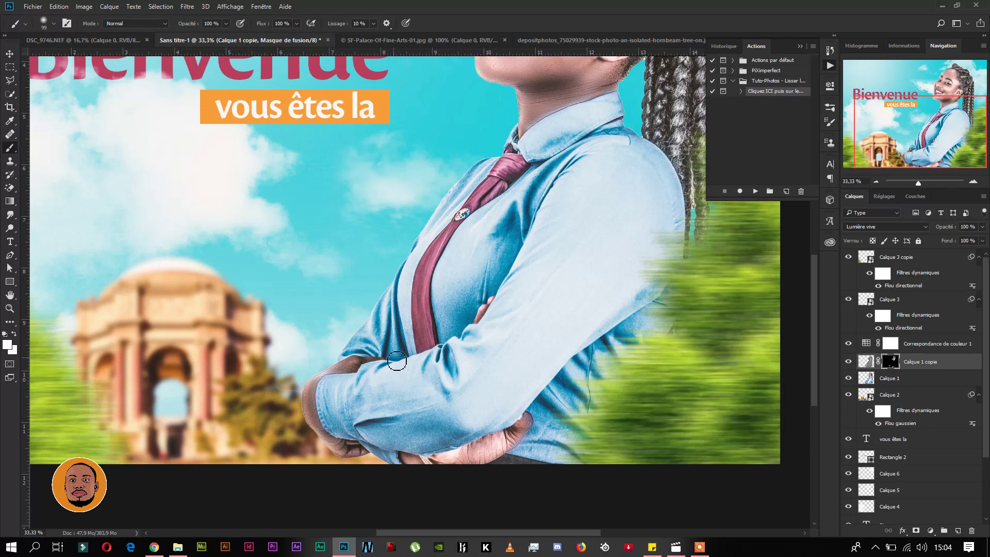
key(ctrl+minus)
key(ctrl+minus)
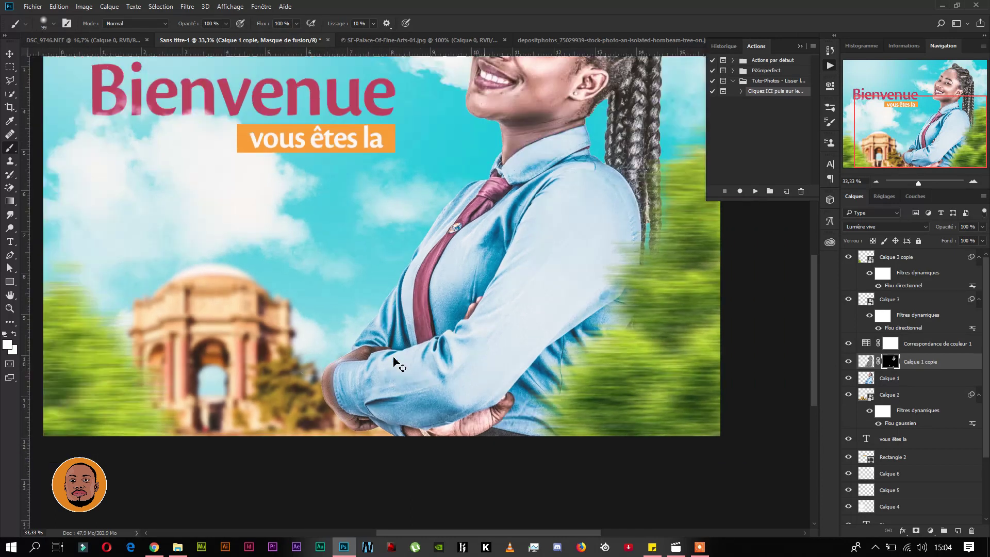
key(alt+z)
key(alt+z)
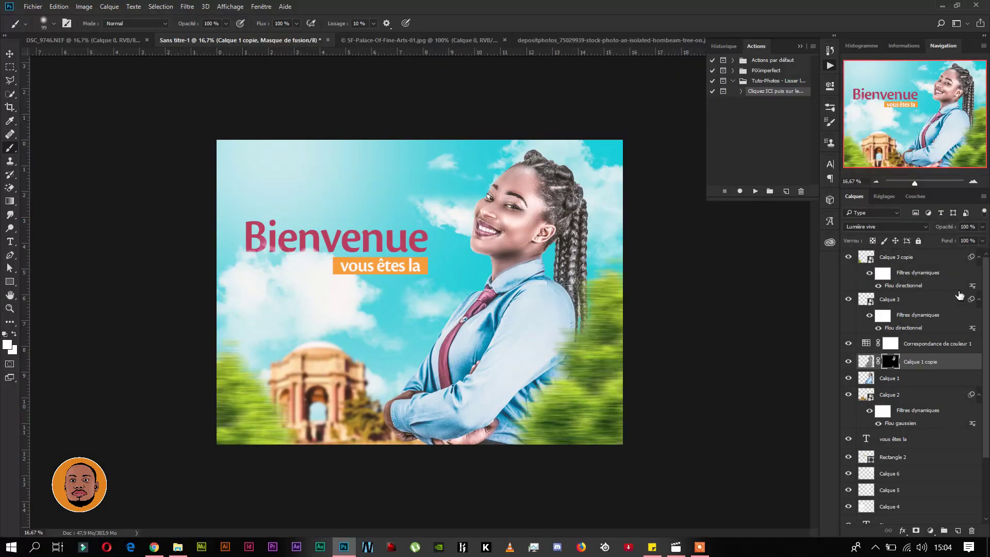
Set the opacity of Calque 1 copie to 64 % and merge it with Calque 1 below
click(979, 231)
click(908, 363)
right_click(908, 363)
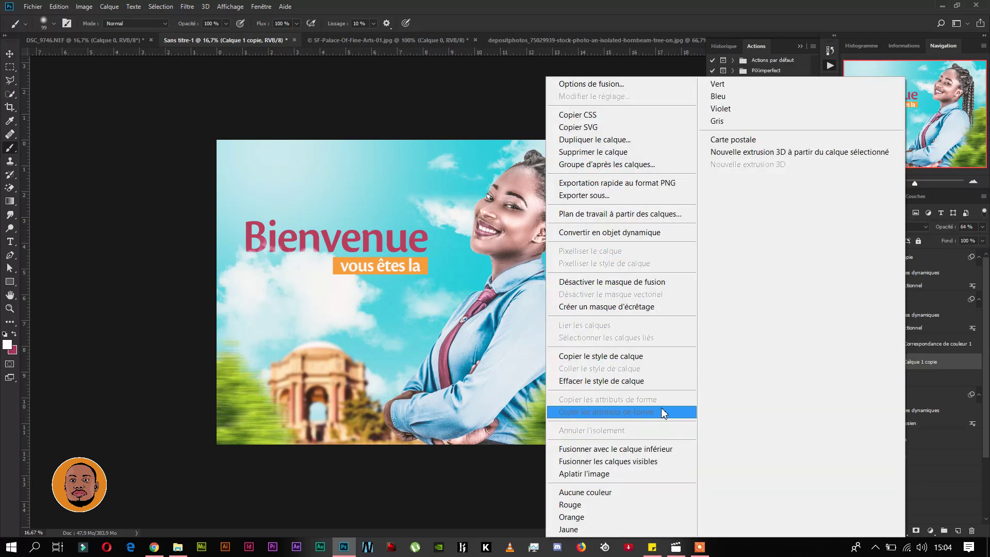
click(609, 449)
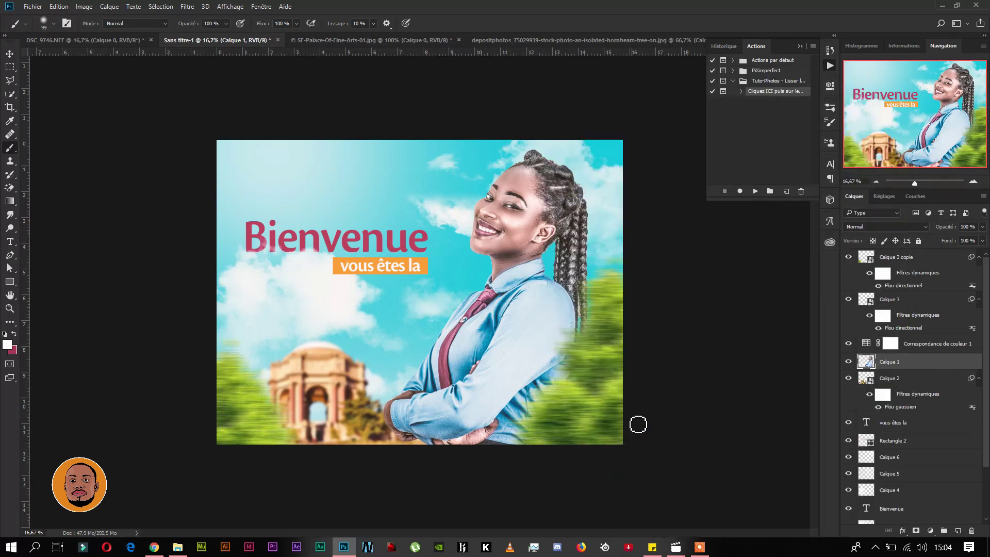
click(848, 362)
click(848, 362)
click(699, 547)
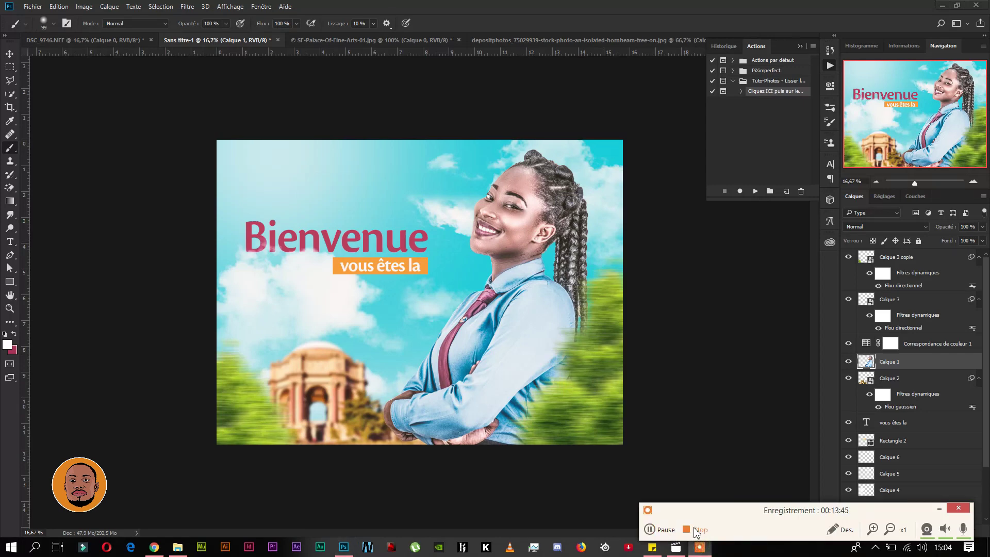